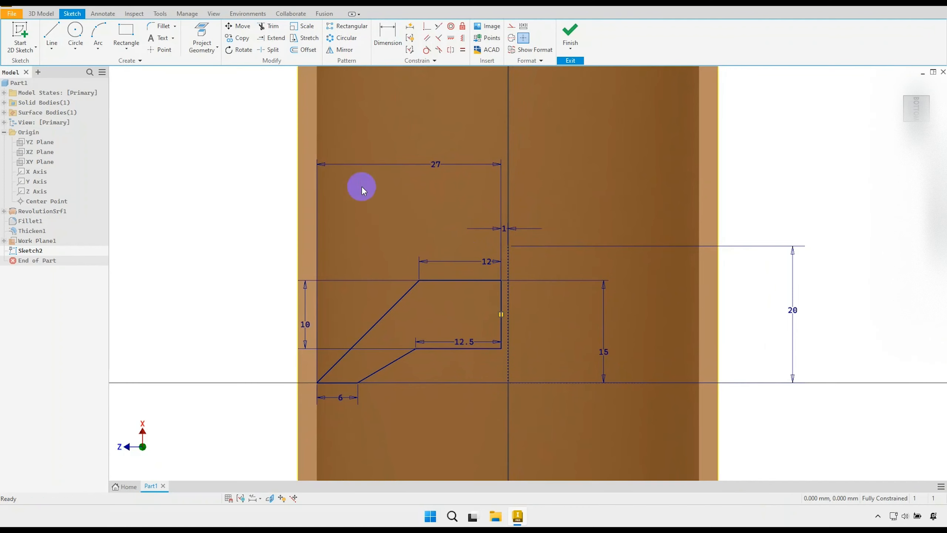
- Mirror the six-line tread profile about the vertical centerline and finish the sketch
left_click(339, 51)
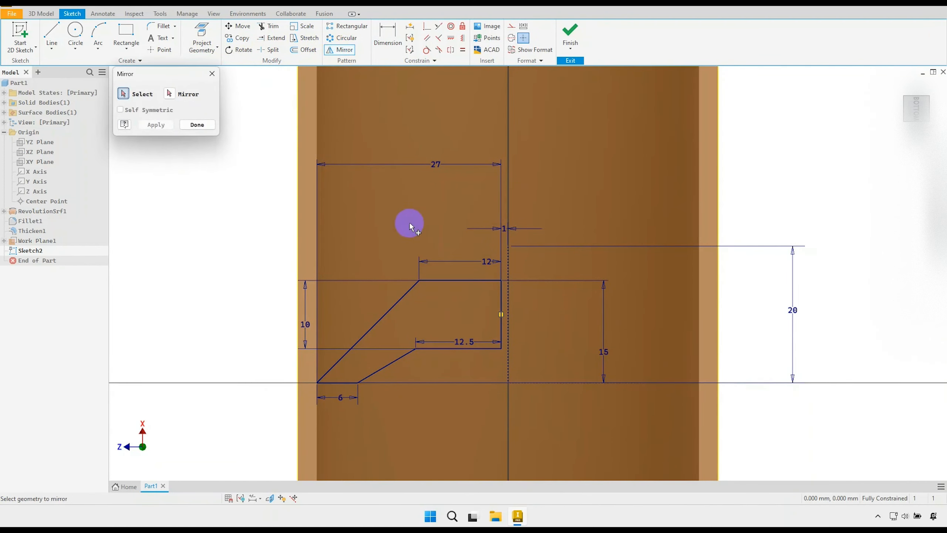
left_click(471, 283)
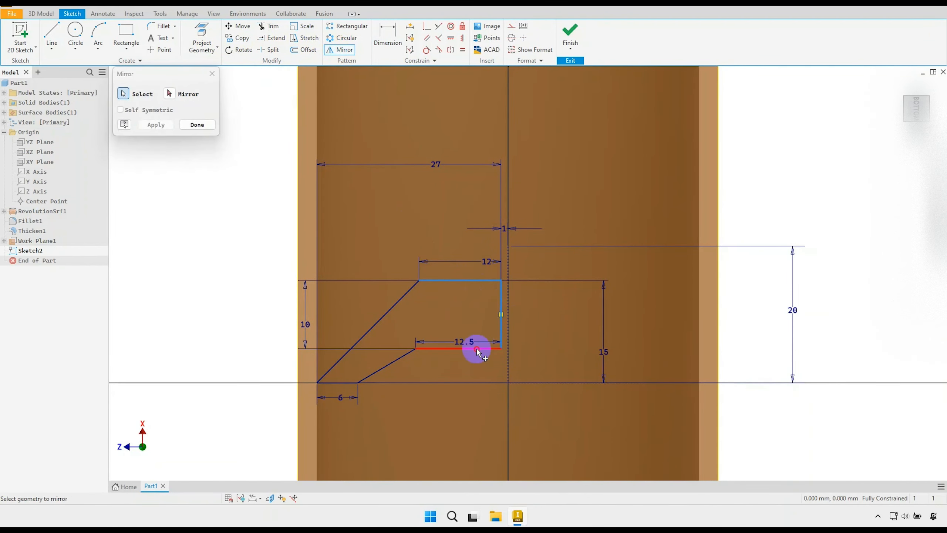
left_click(346, 385)
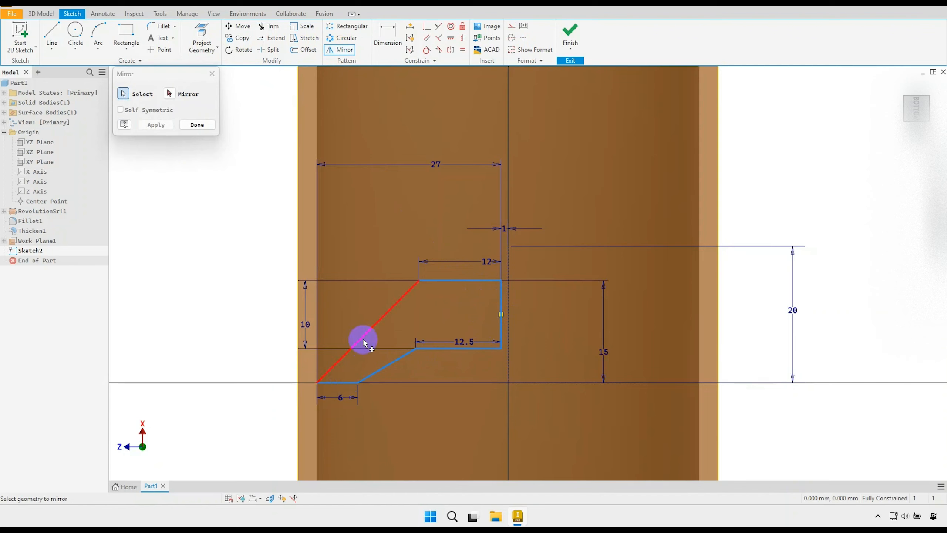
left_click(169, 93)
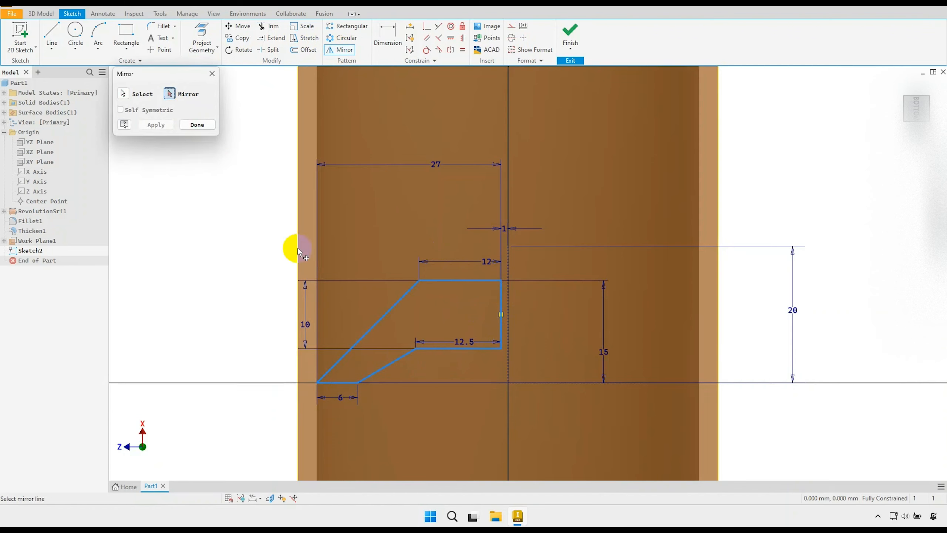
left_click(518, 317)
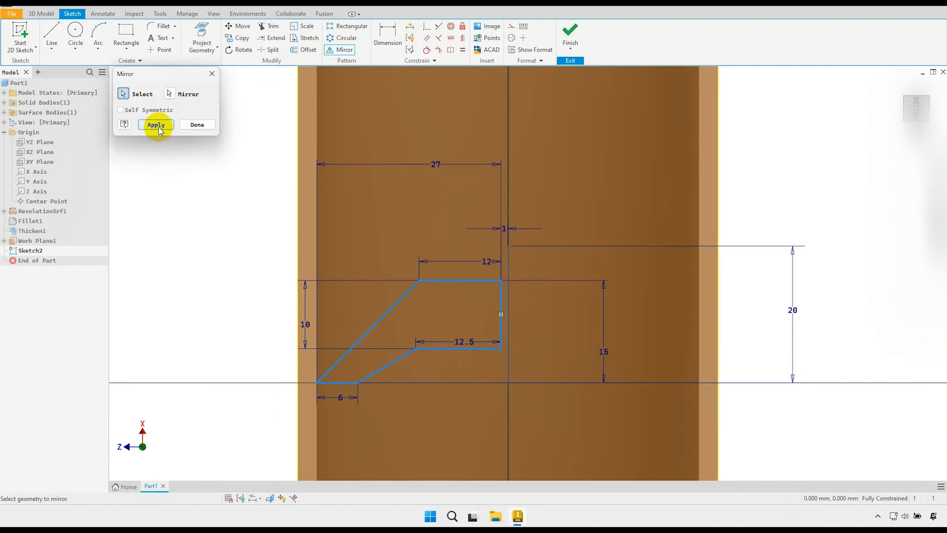
left_click(156, 124)
left_click(198, 125)
scroll(462, 216, "down", 4)
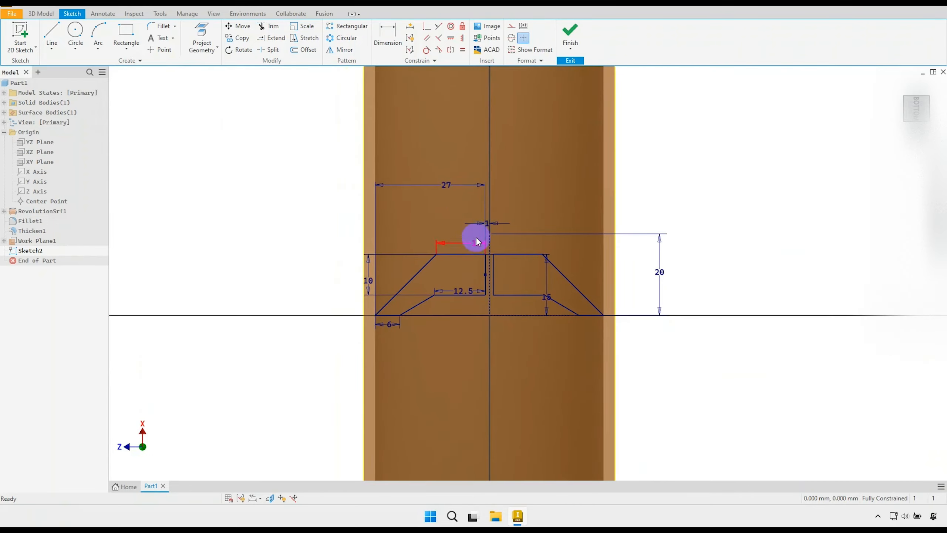
mouse_move(524, 323)
middle_mouse_down("shift")
mouse_move(508, 317)
mouse_move(512, 291)
mouse_move(538, 288)
mouse_move(539, 240)
mouse_move(545, 264)
mouse_move(570, 274)
middle_mouse_up("shift")
scroll(570, 274, "up", 8)
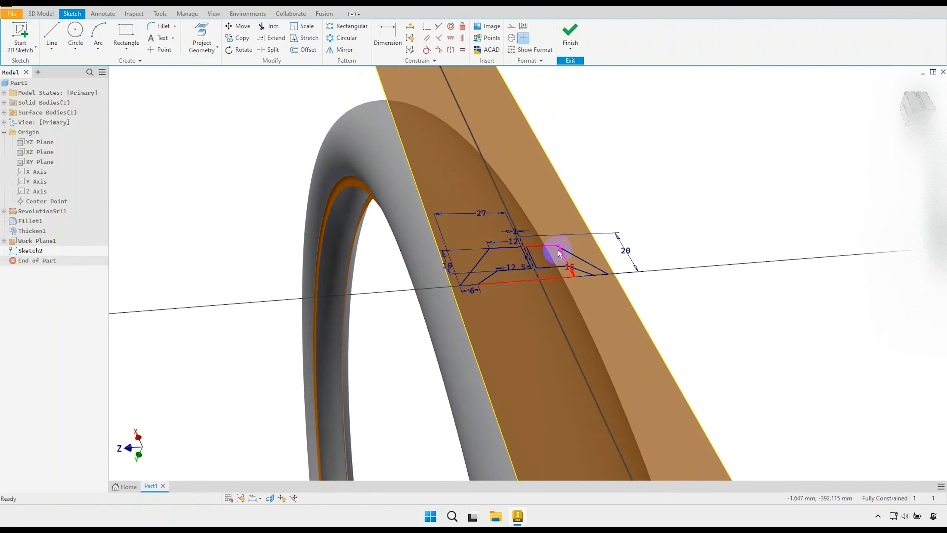
scroll(395, 268, "down", 8)
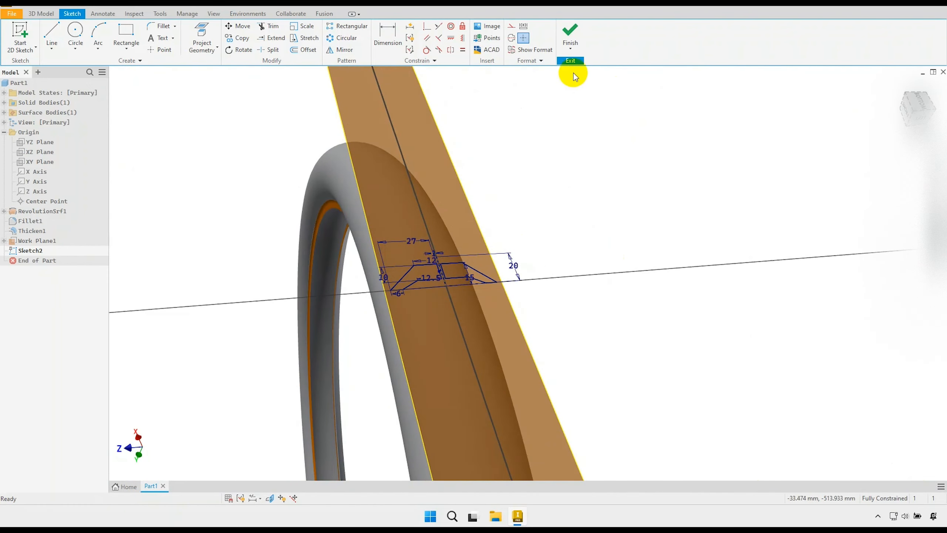
left_click(571, 30)
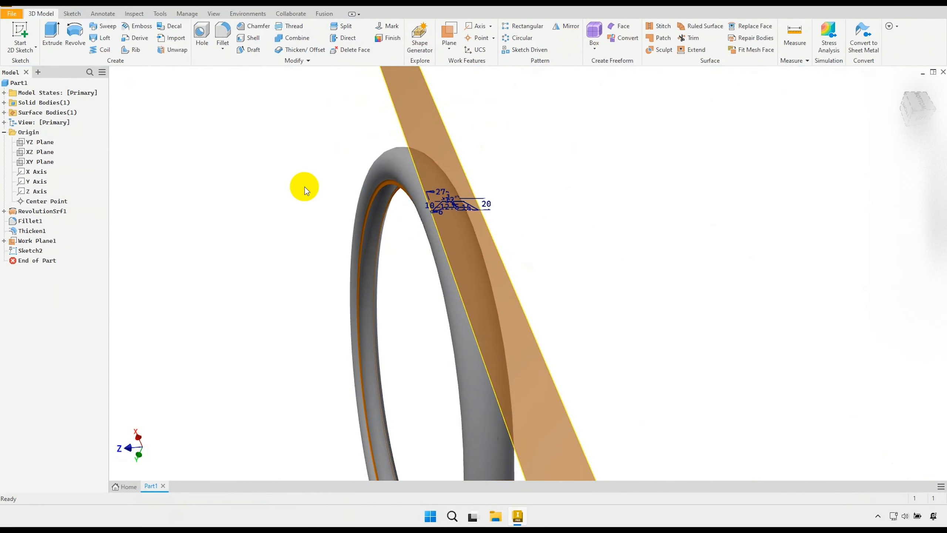
- Extrude both tread profiles toward the tire using the To Next extent, joined to the tire body
left_click(52, 32)
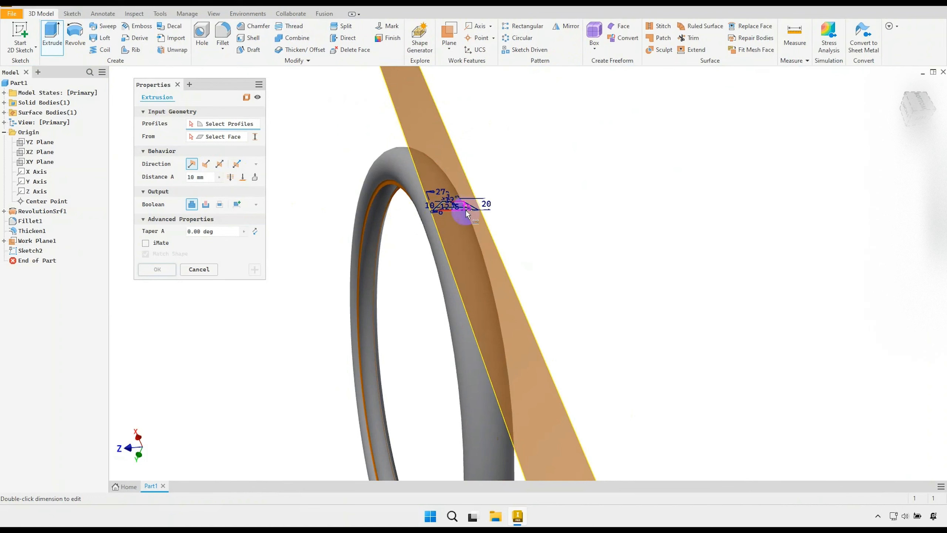
scroll(466, 214, "up", 10)
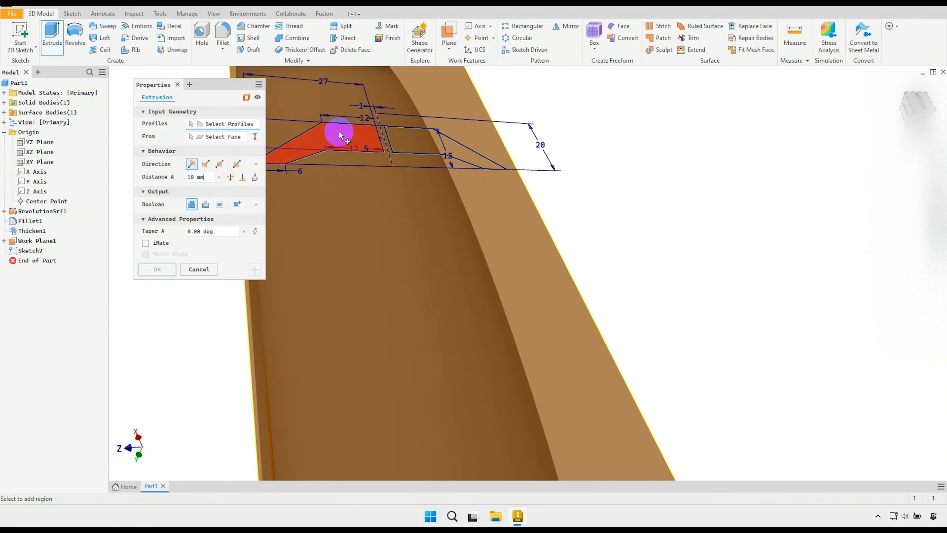
left_click(340, 135)
left_click(421, 148)
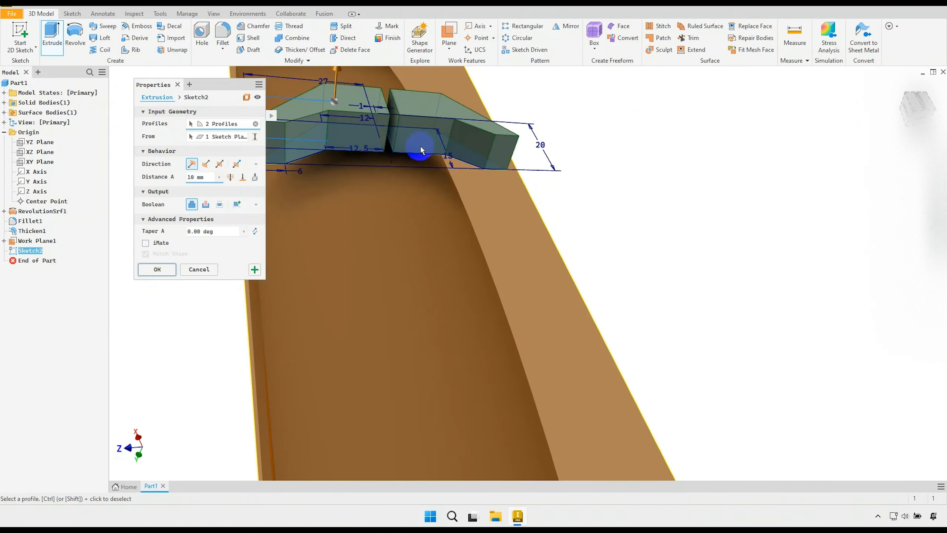
left_click(255, 177)
scroll(440, 208, "down", 6)
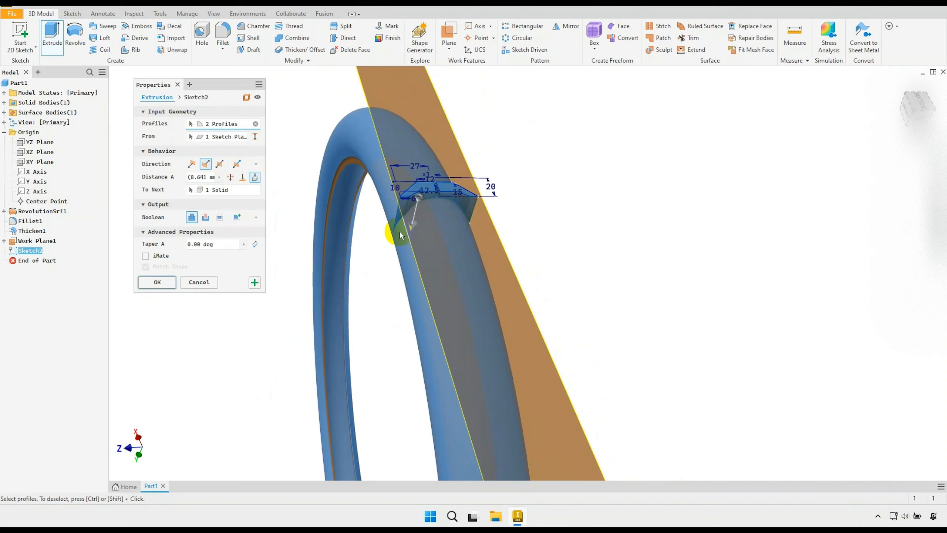
left_click(156, 282)
- Hide the work plane used for the tread sketch
scroll(302, 263, "down", 2)
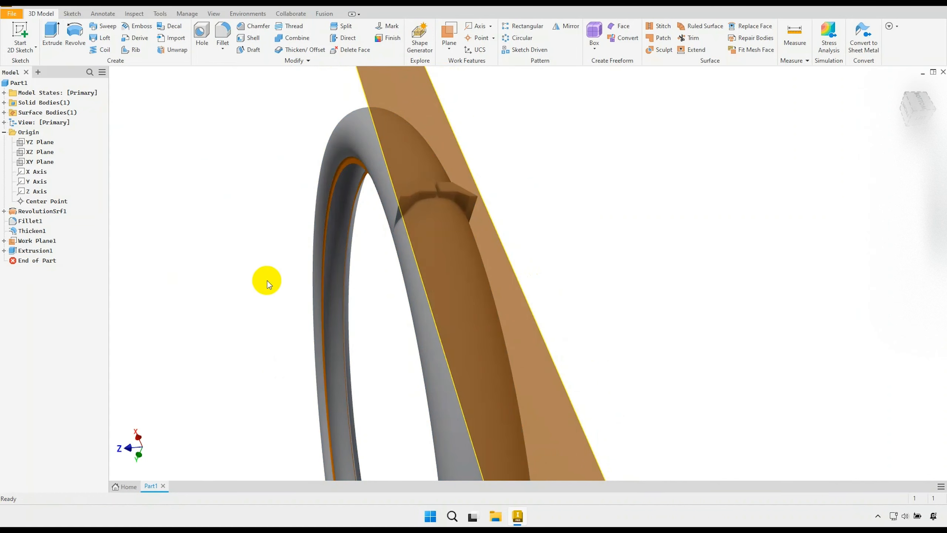
right_click(43, 241)
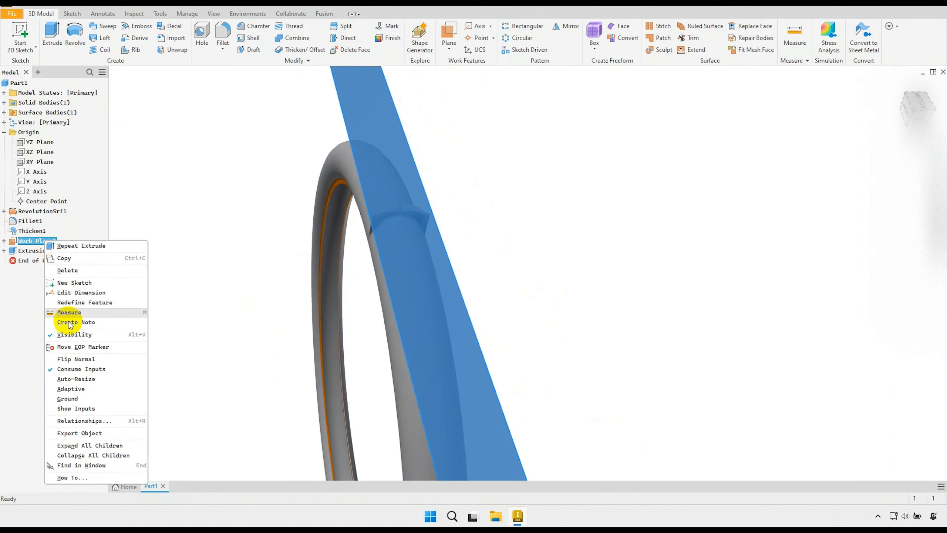
left_click(75, 338)
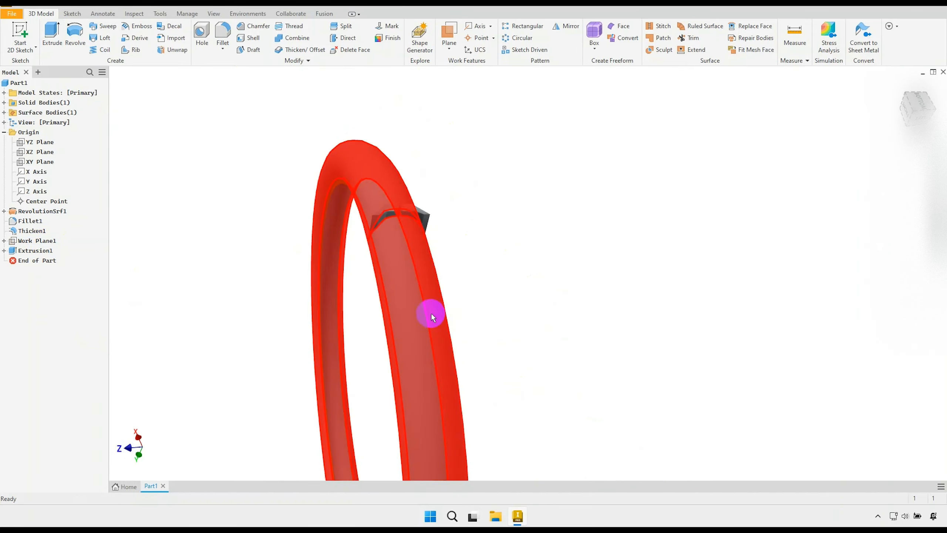
- Set up a circular pattern of the tread extrusion around the tire's axis with 120 occurrences over 360 degrees
middle_click_drag(431, 315, 425, 292, "shift")
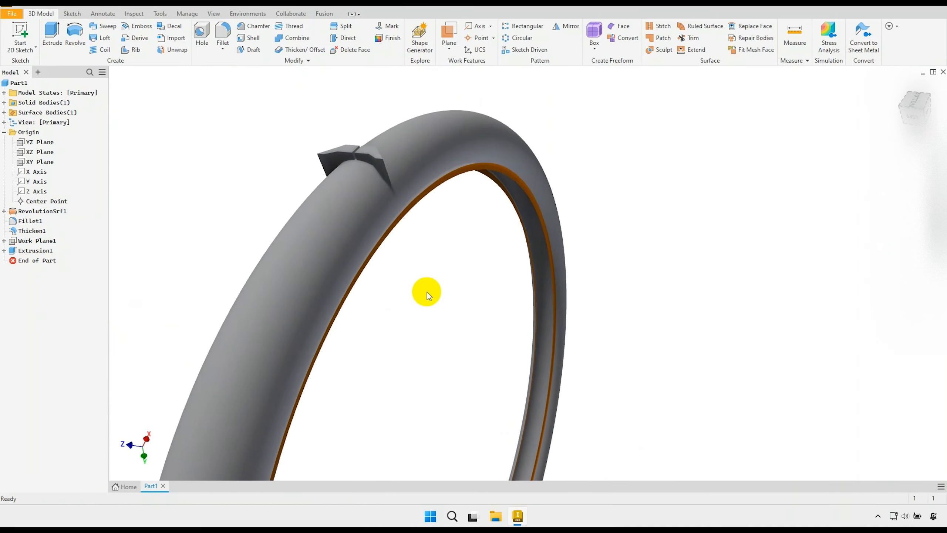
scroll(425, 292, "up", 2)
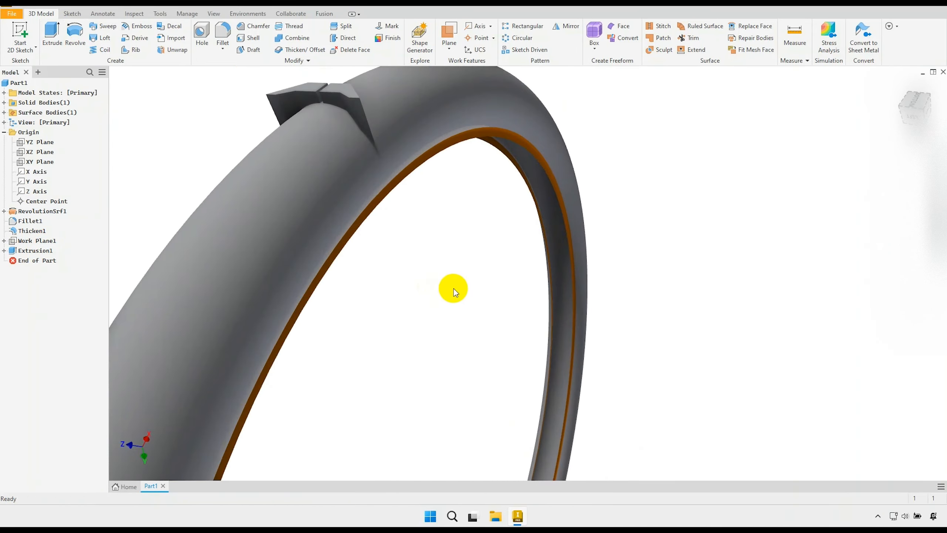
left_click(525, 41)
left_click(352, 106)
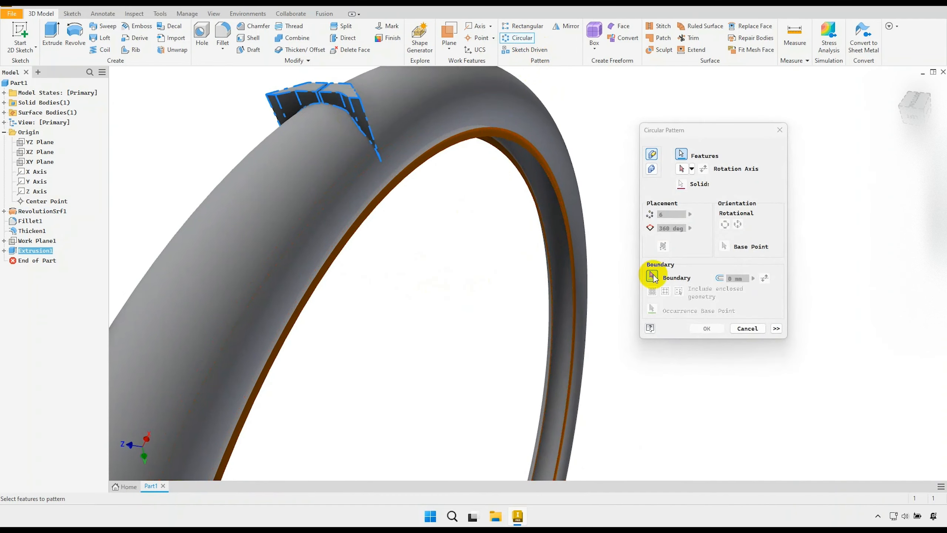
left_click(676, 174)
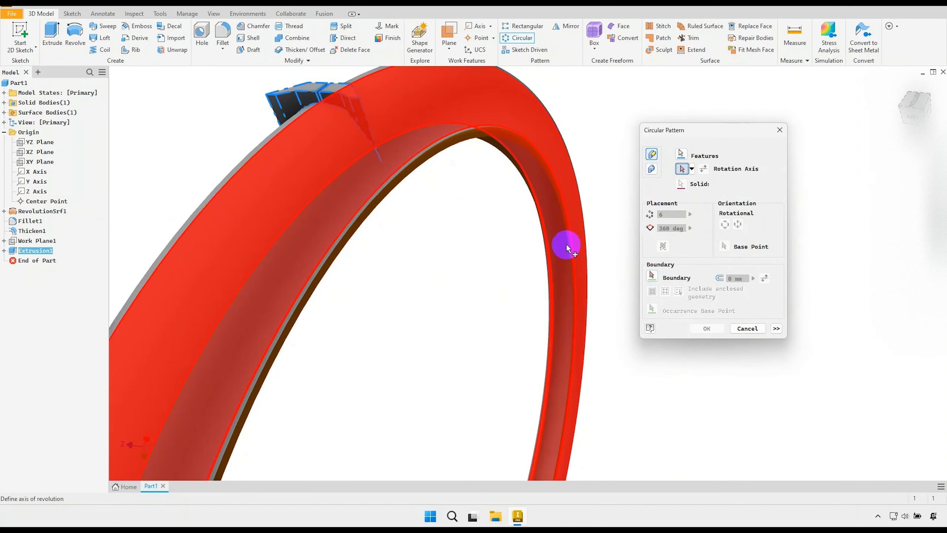
left_click(547, 287)
scroll(491, 282, "down", 2)
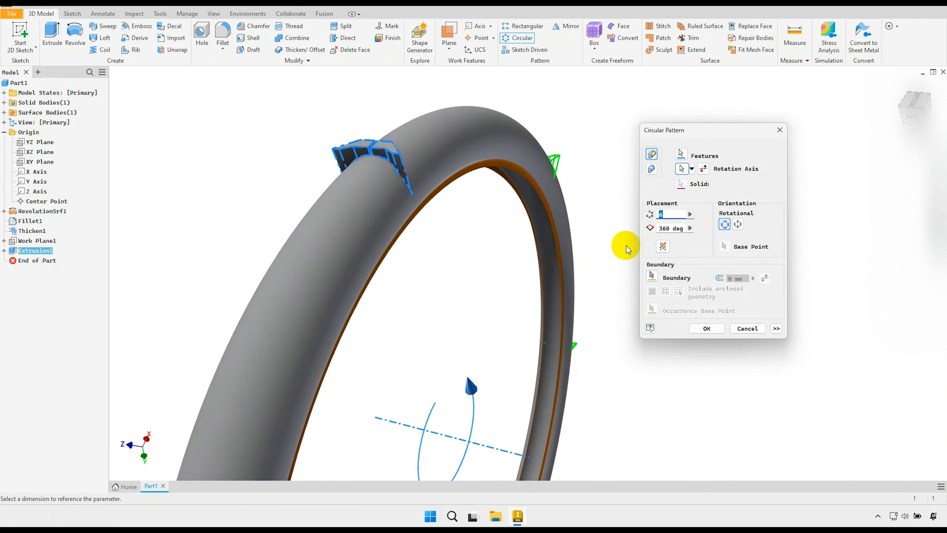
type("120")
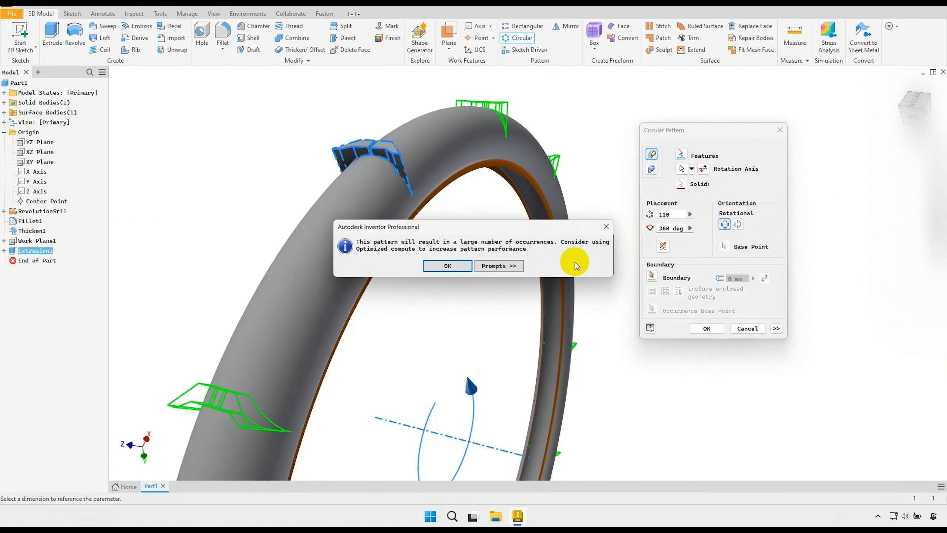
left_click(447, 265)
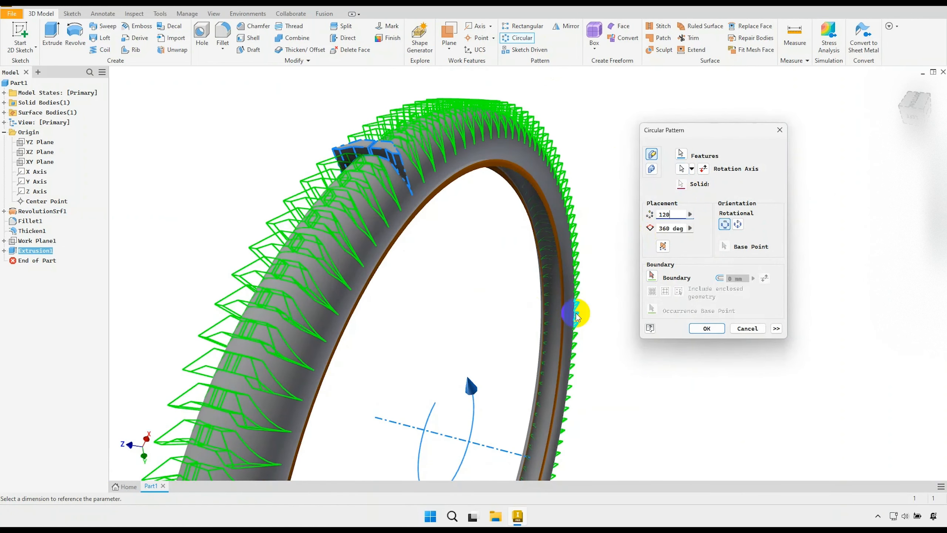
- Set the circular pattern's creation method to Optimized and create the pattern
left_click(776, 328)
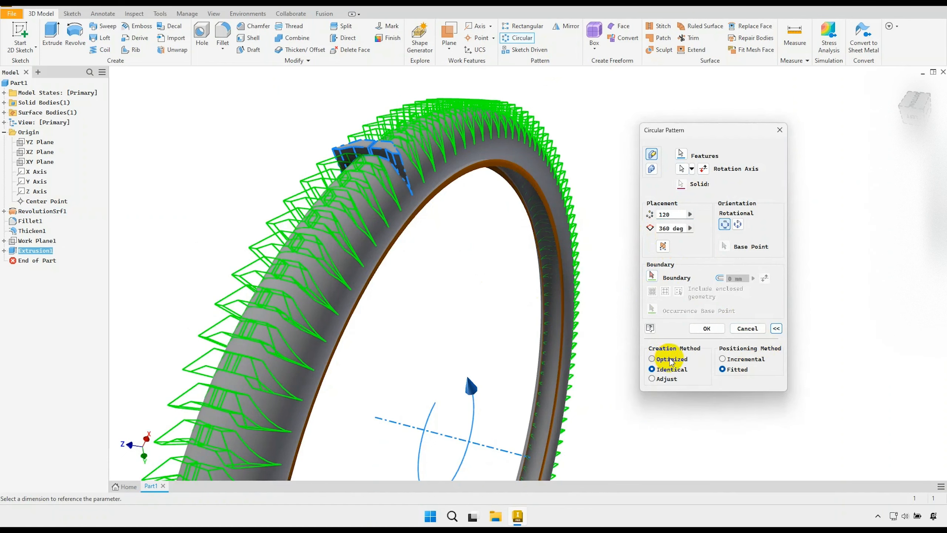
scroll(549, 279, "down", 5)
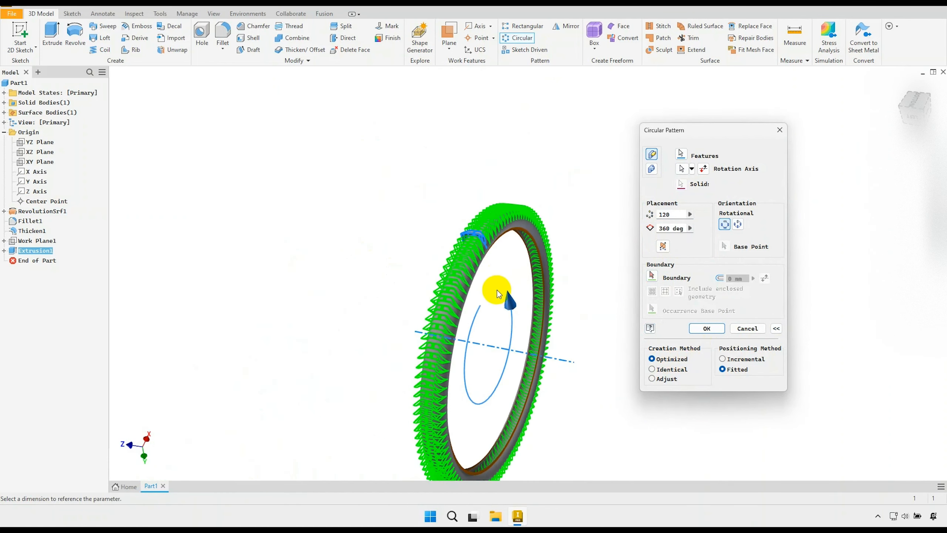
middle_click_drag(479, 297, 459, 269)
middle_click_drag(459, 270, 462, 283, "shift")
scroll(462, 294, "up", 3)
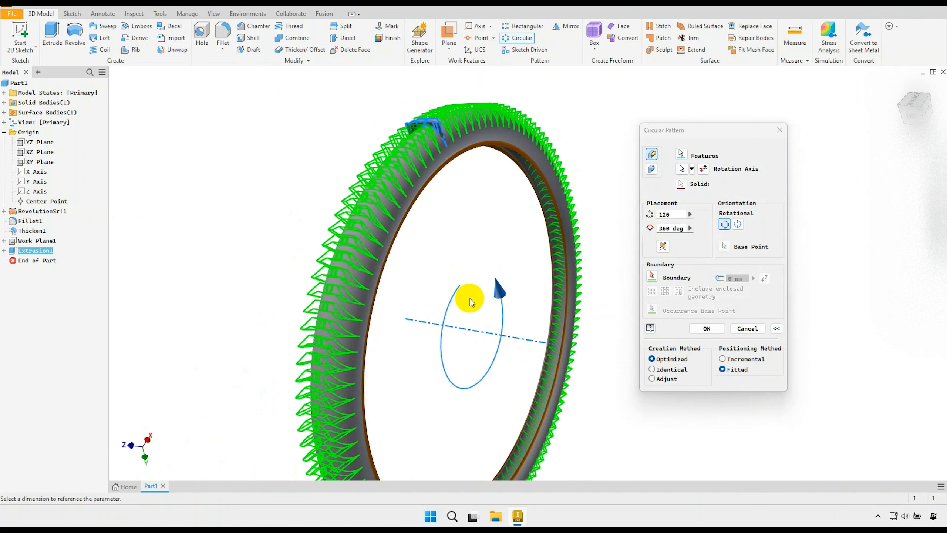
left_click(700, 328)
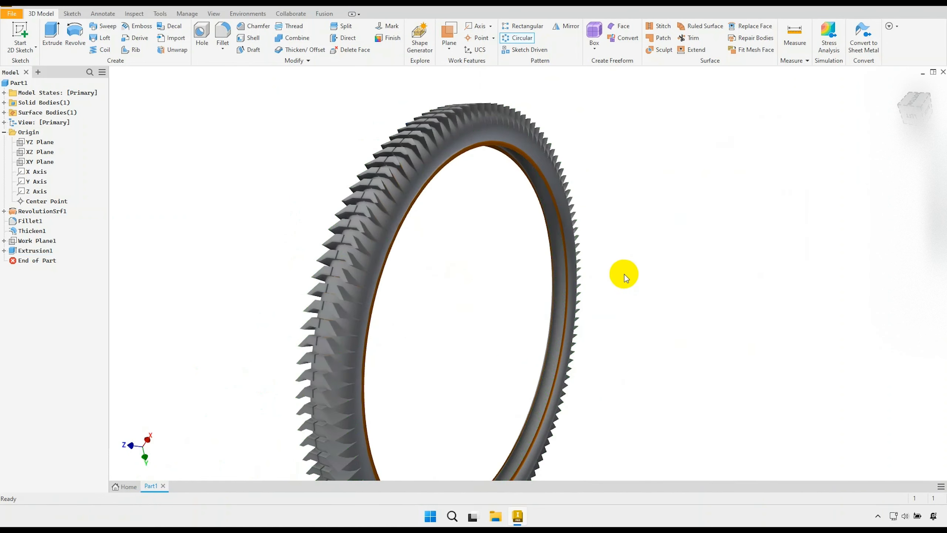
- Start a new sketch on the XZ Plane and slice the graphics to expose the tire's cross-section
mouse_move(566, 263)
middle_mouse_down("shift")
mouse_move(416, 258)
mouse_move(417, 249)
mouse_move(578, 239)
middle_mouse_up("shift")
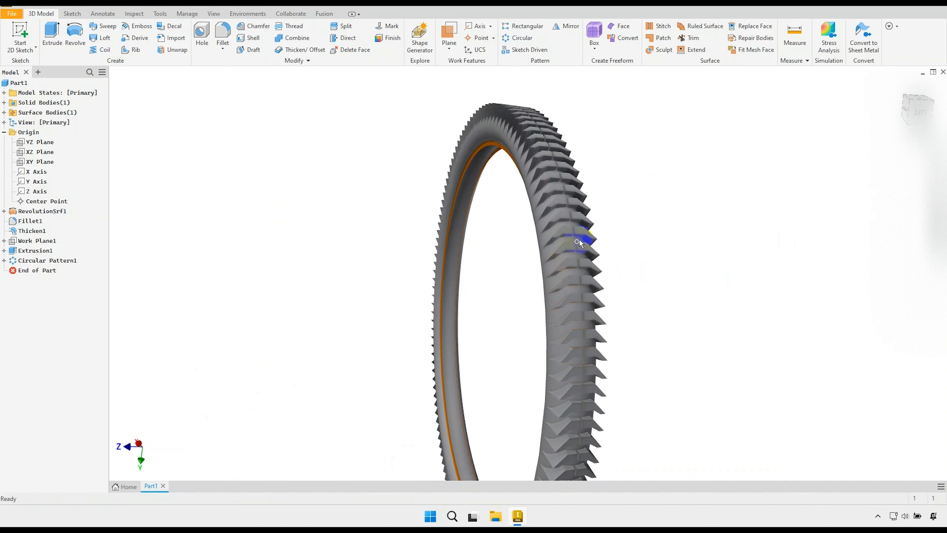
scroll(537, 224, "up", 2)
scroll(489, 275, "down", 2)
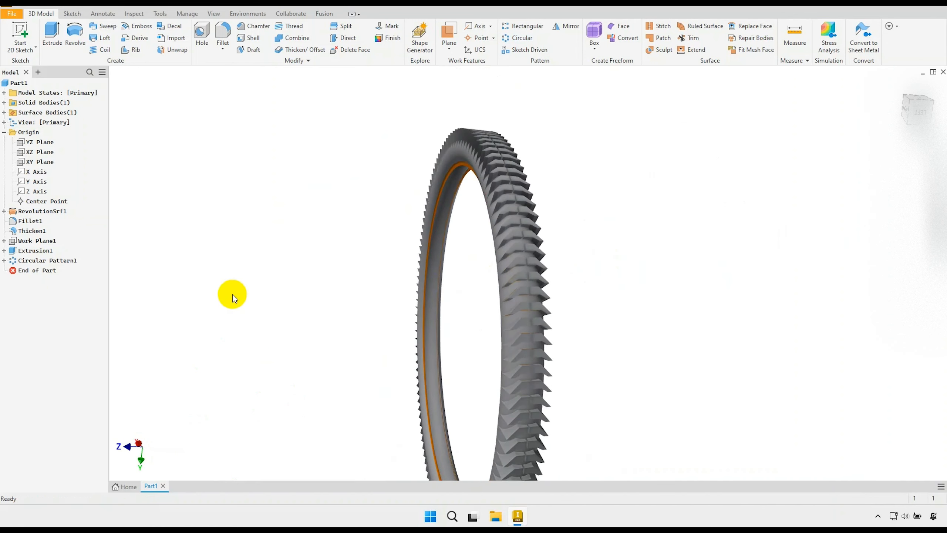
left_click(36, 152)
left_click(473, 327)
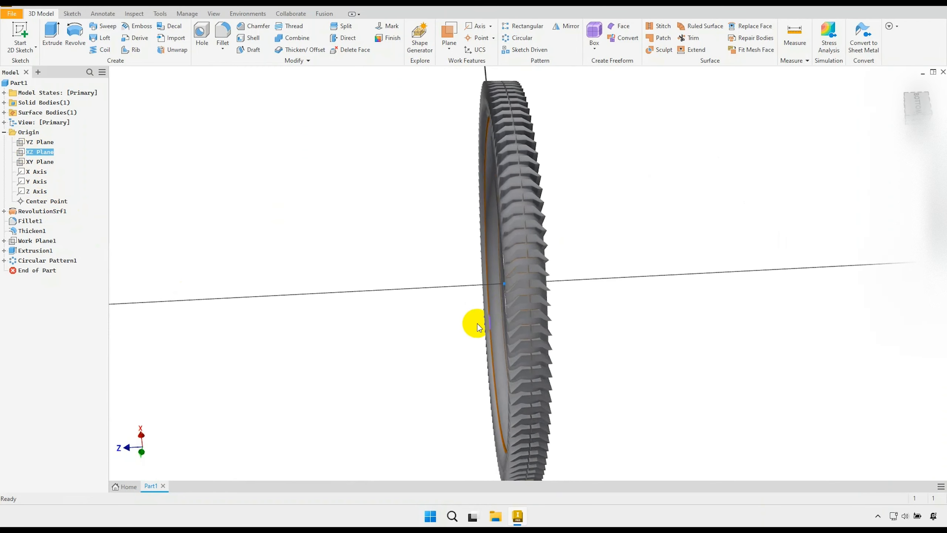
scroll(438, 346, "up", 1)
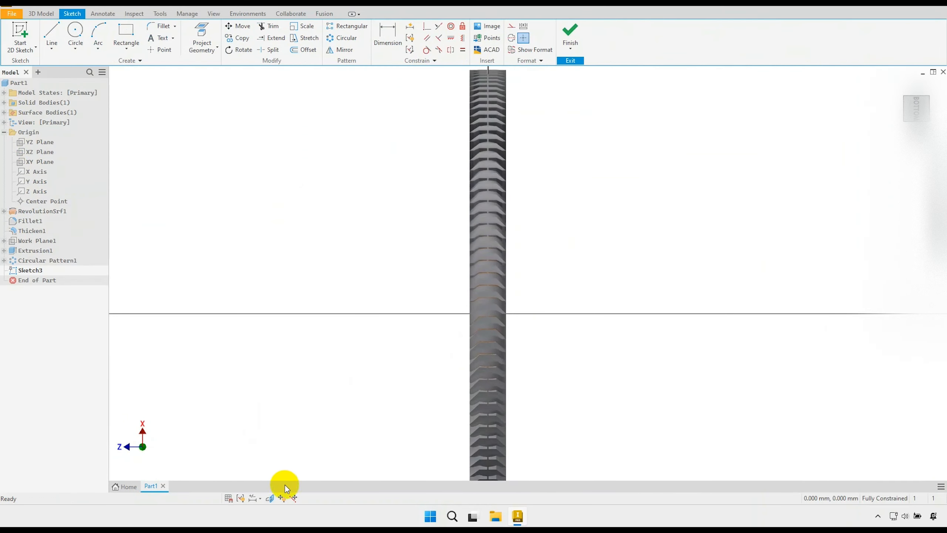
left_click(272, 497)
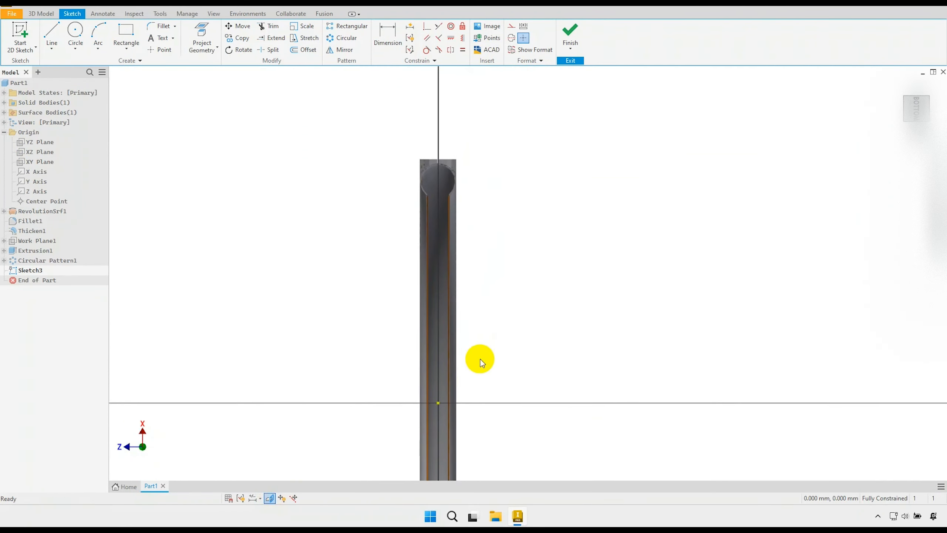
- Draw a three-point arc with a radius of about 108 mm across the upper end of the tire's cross-section
scroll(494, 348, "up", 1)
middle_click_drag(494, 347, 497, 364)
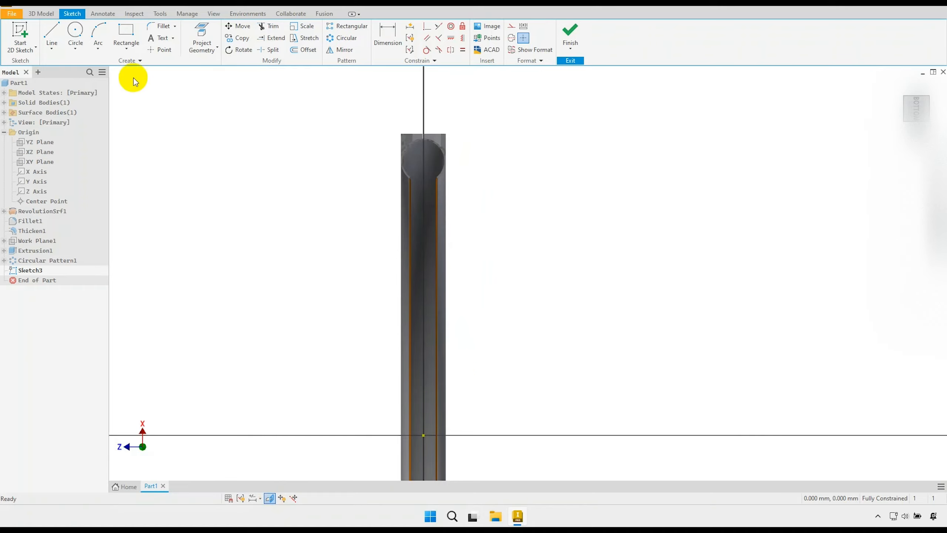
left_click(98, 37)
left_click(364, 174)
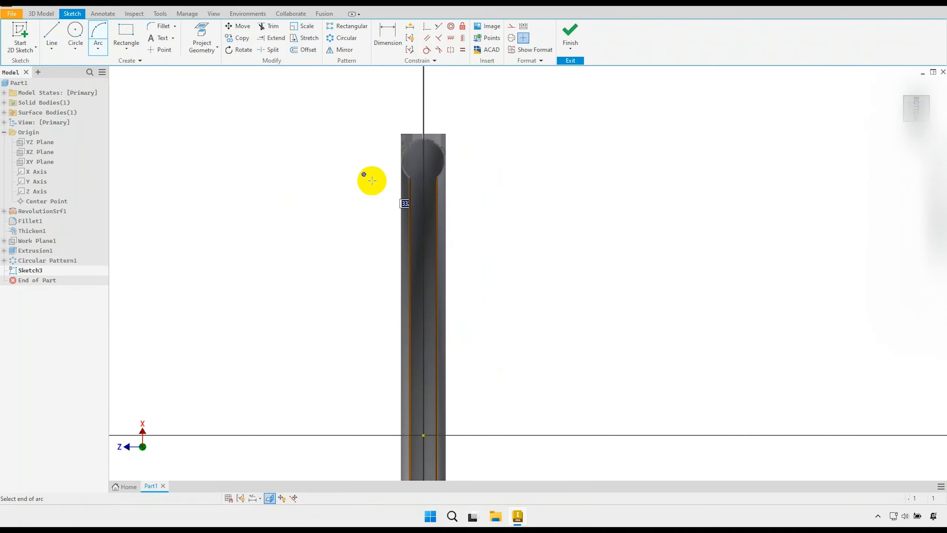
left_click(494, 170)
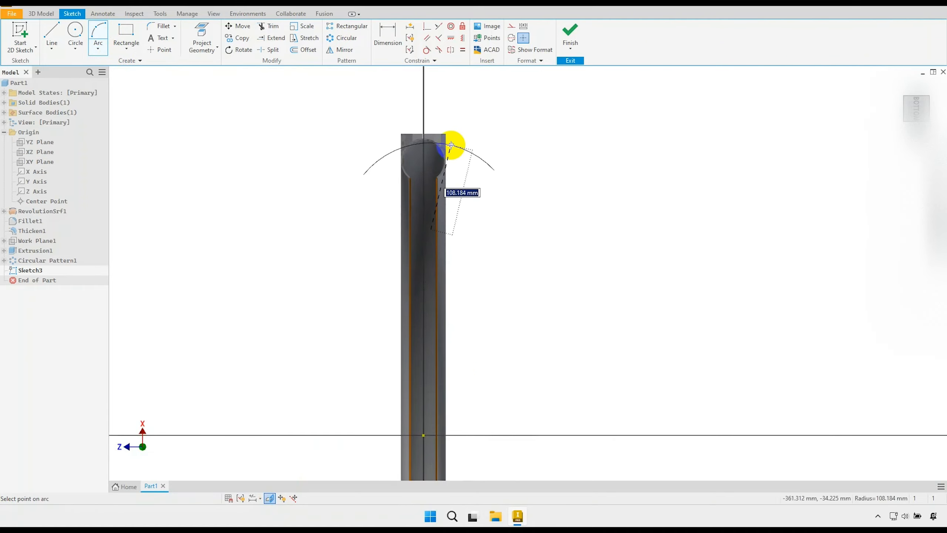
left_click(451, 144)
right_click(485, 126)
left_click(515, 125)
middle_click_drag(490, 135, 489, 176)
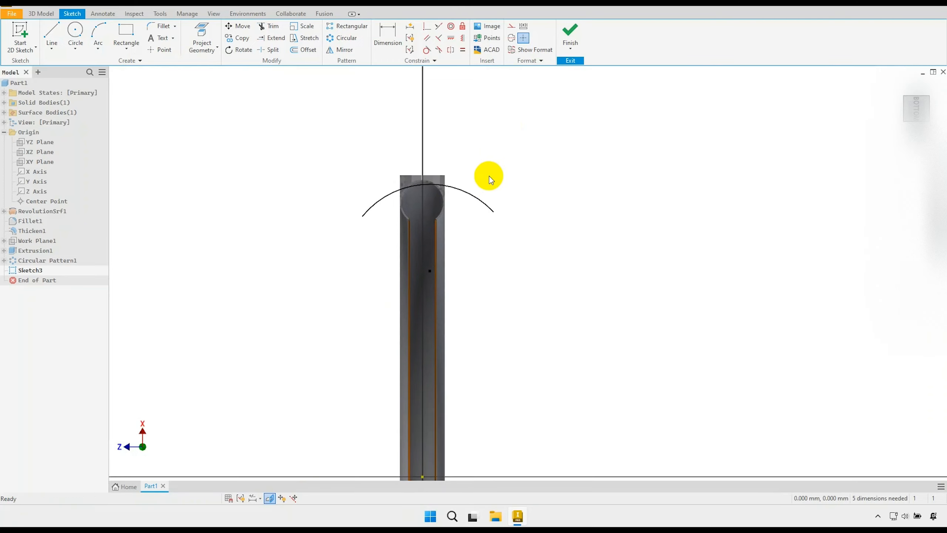
- Place a sketch point on the arc at its crest near the tire's centerline
scroll(488, 188, "up", 2)
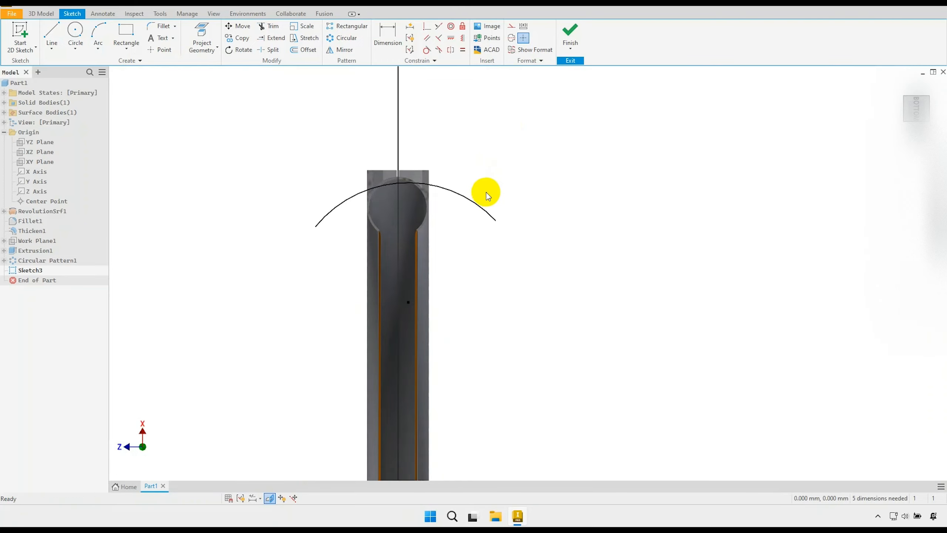
left_click(162, 51)
scroll(405, 188, "up", 1)
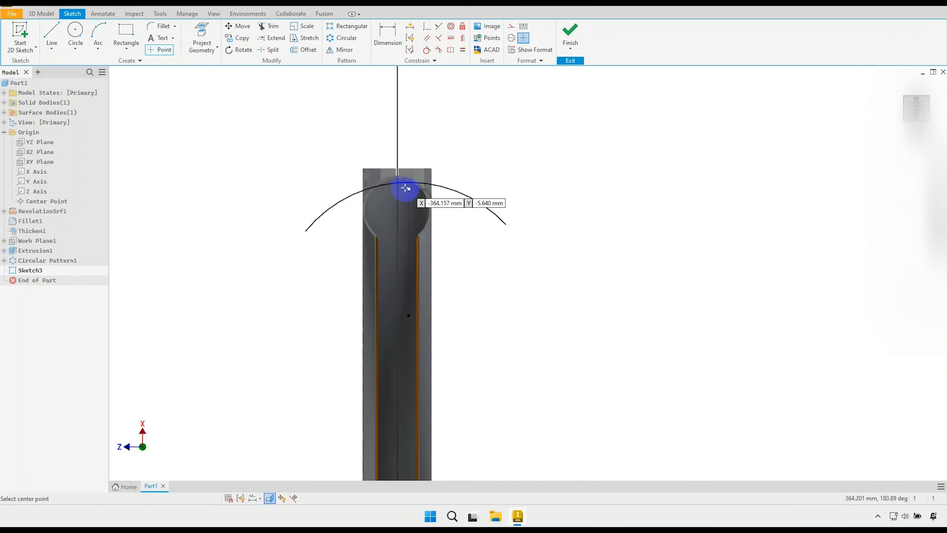
scroll(405, 188, "up", 2)
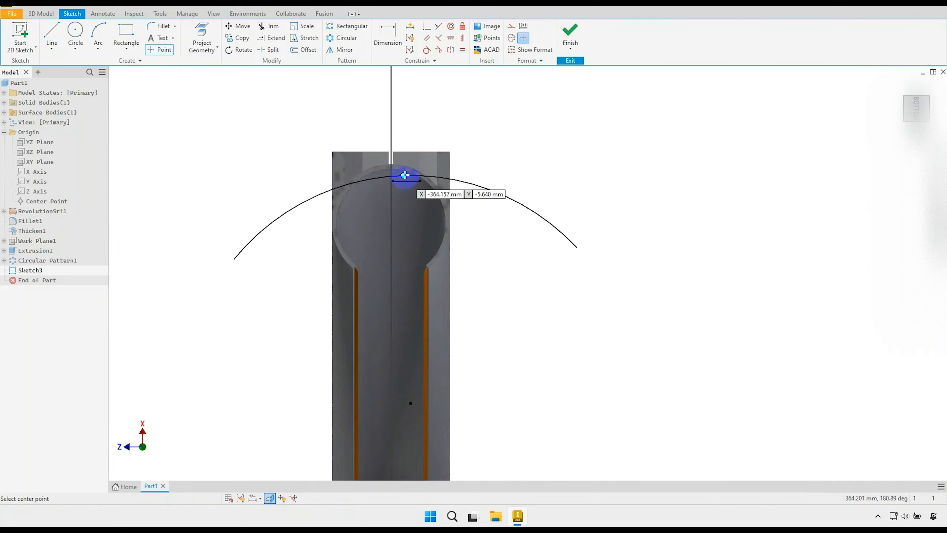
left_click(404, 175)
right_click(405, 186)
left_click(432, 207)
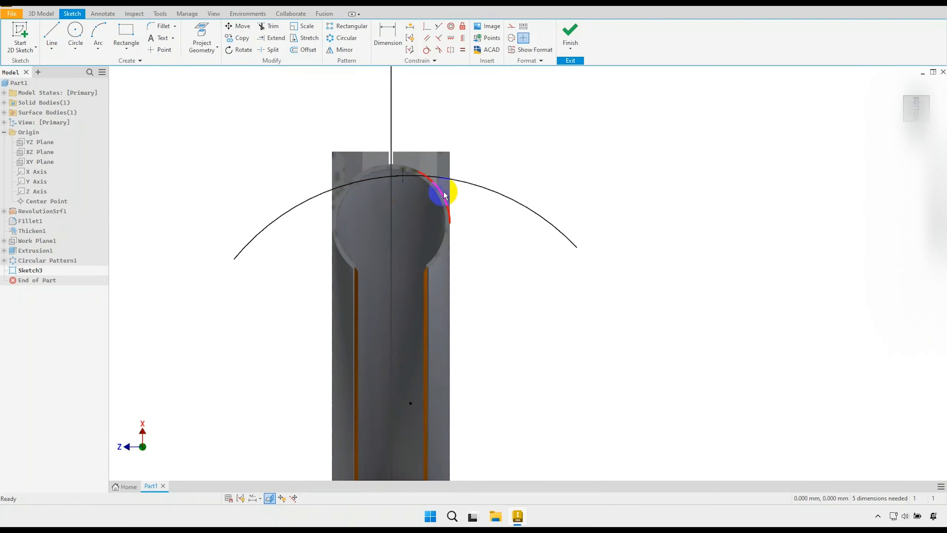
- Constrain the arc's crest point to be vertically aligned with the sketch origin
left_click(463, 39)
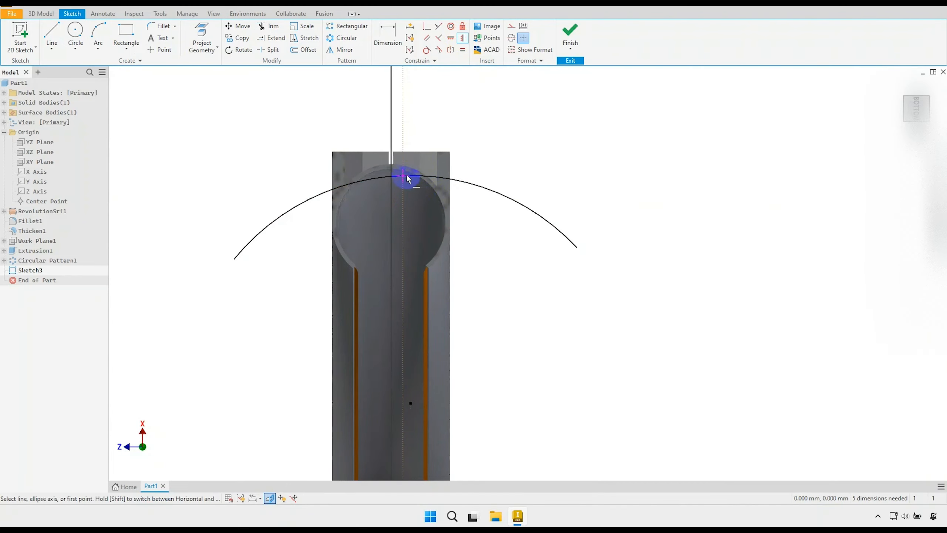
left_click(404, 175)
scroll(410, 223, "down", 8)
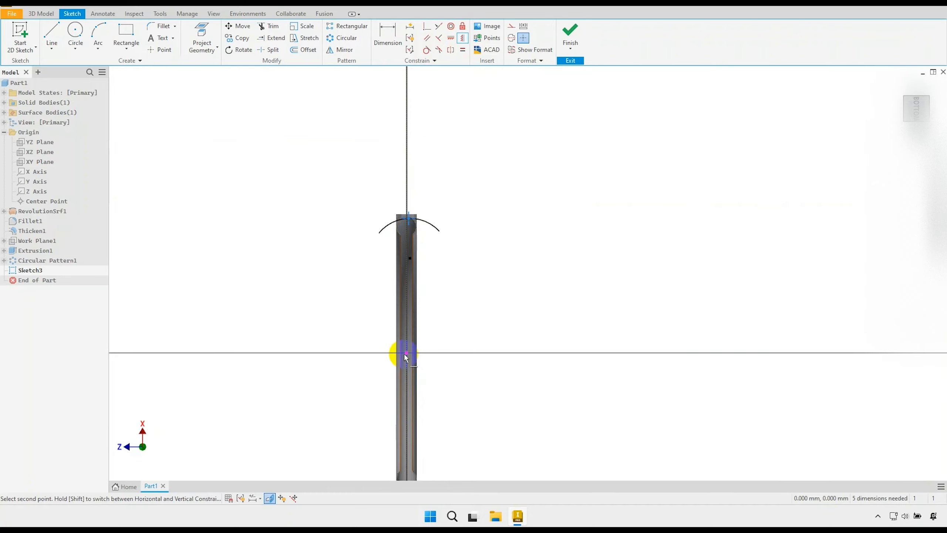
right_click(449, 257)
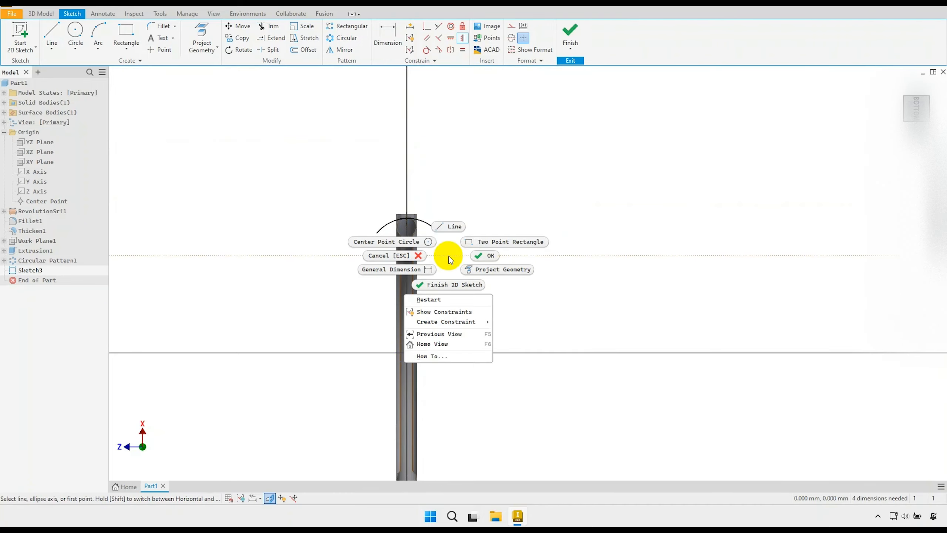
left_click(448, 256)
- Constrain the arc's two endpoints to be level with each other
scroll(387, 233, "up", 5)
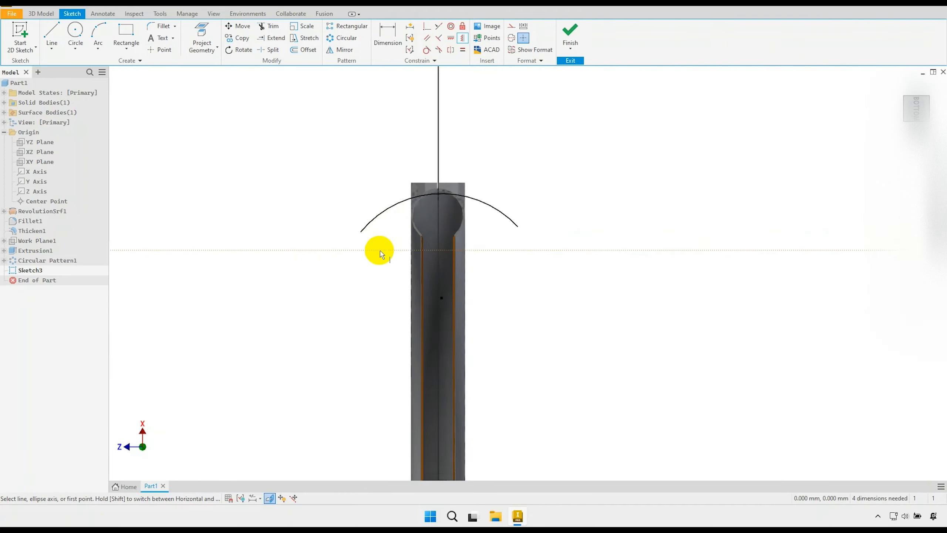
left_click(360, 233)
left_click(517, 227)
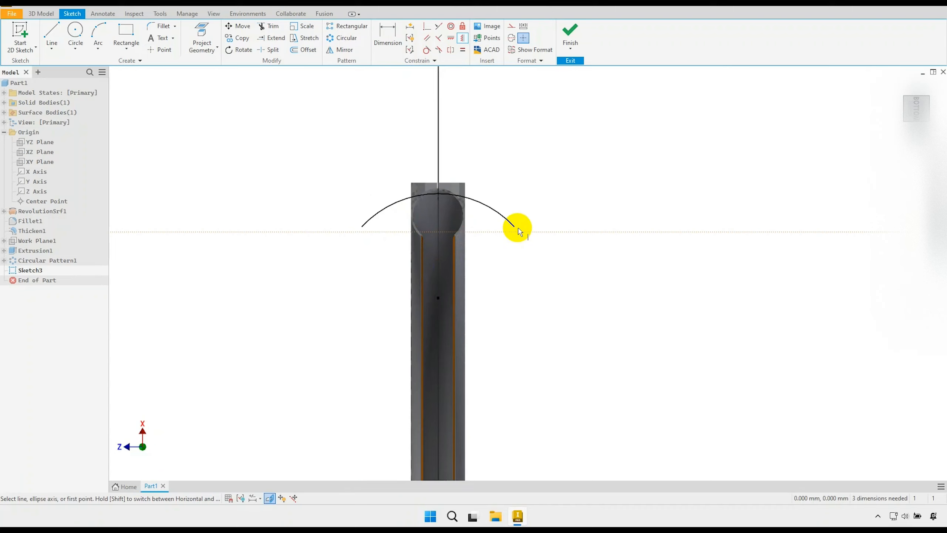
right_click(503, 241)
left_click(535, 240)
- Dimension the arc's radius as 65 mm
scroll(505, 246, "up", 3)
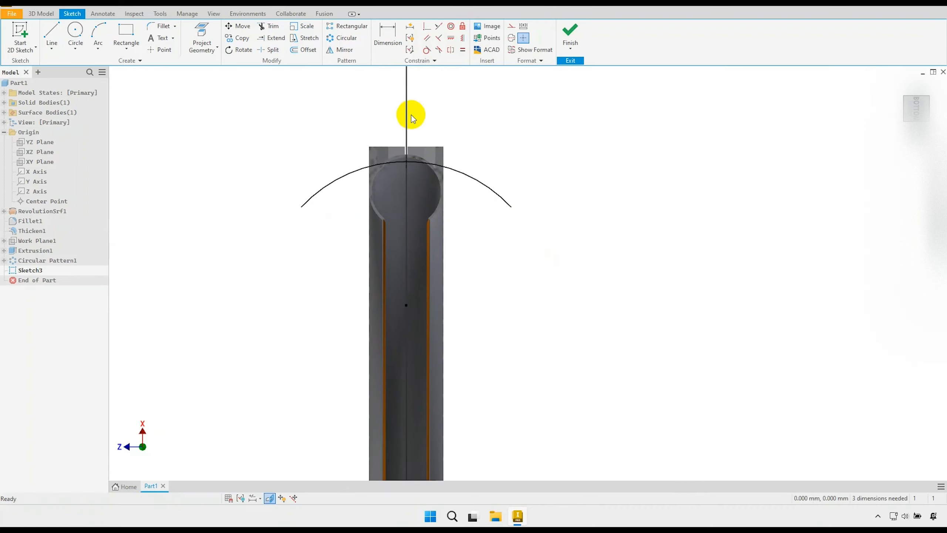
left_click(385, 34)
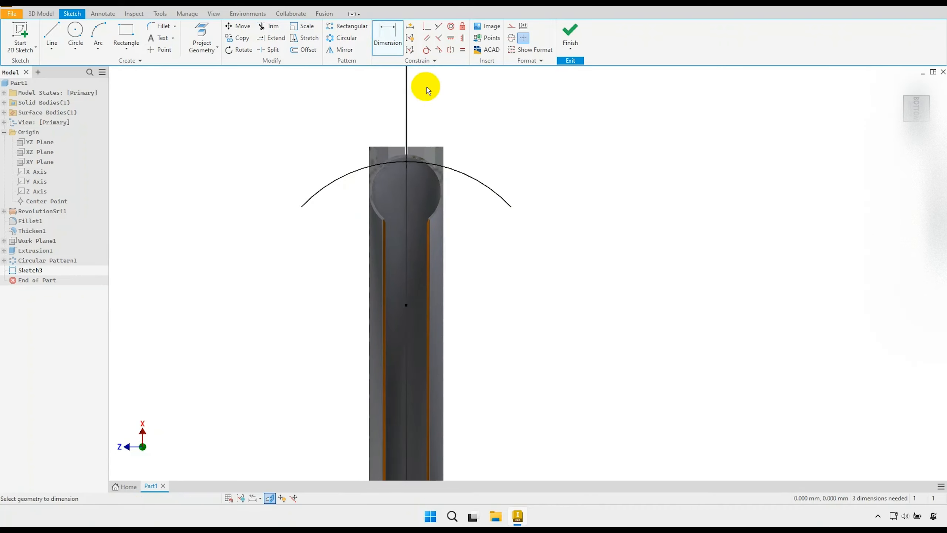
left_click(498, 195)
left_click(500, 153)
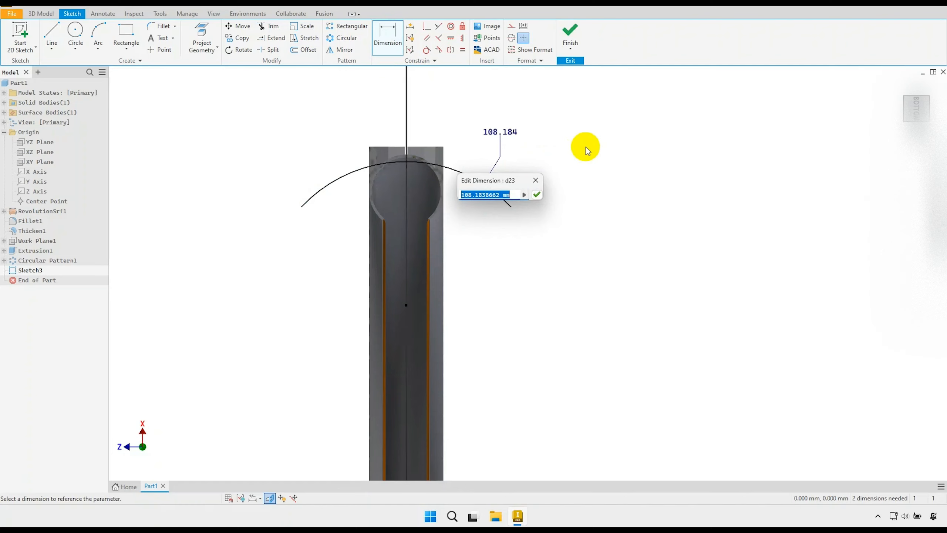
type("65")
key("Return")
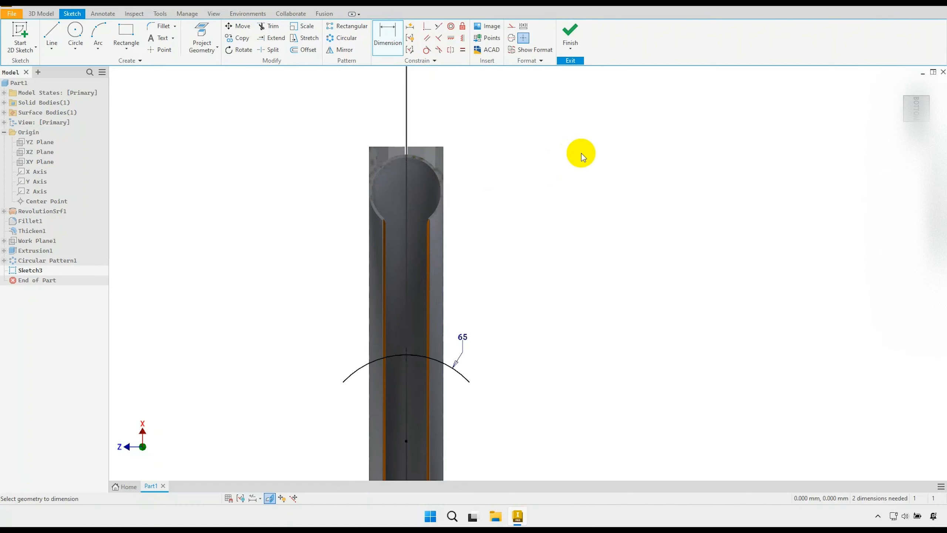
- Dimension the distance from the sketch origin to the arc's crest point as 374 mm
scroll(481, 173, "up", 5)
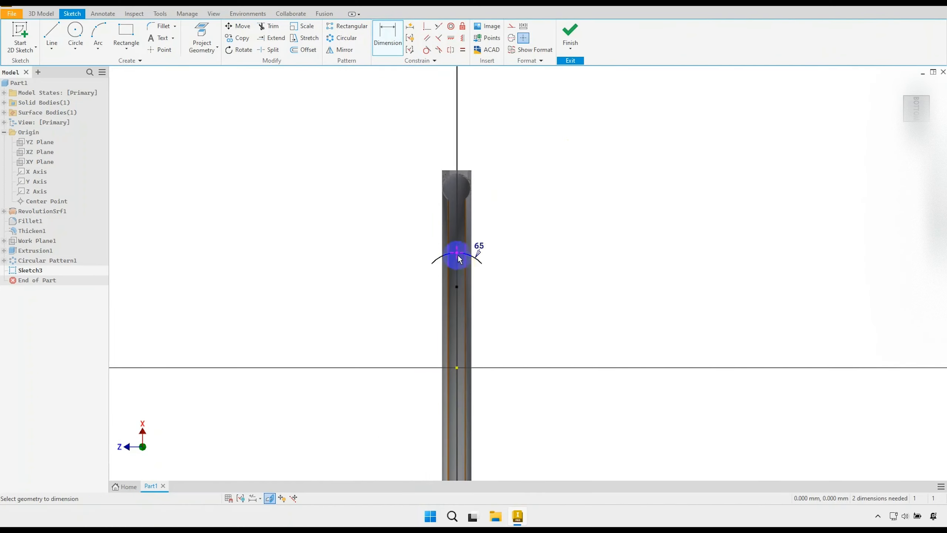
left_click(457, 368)
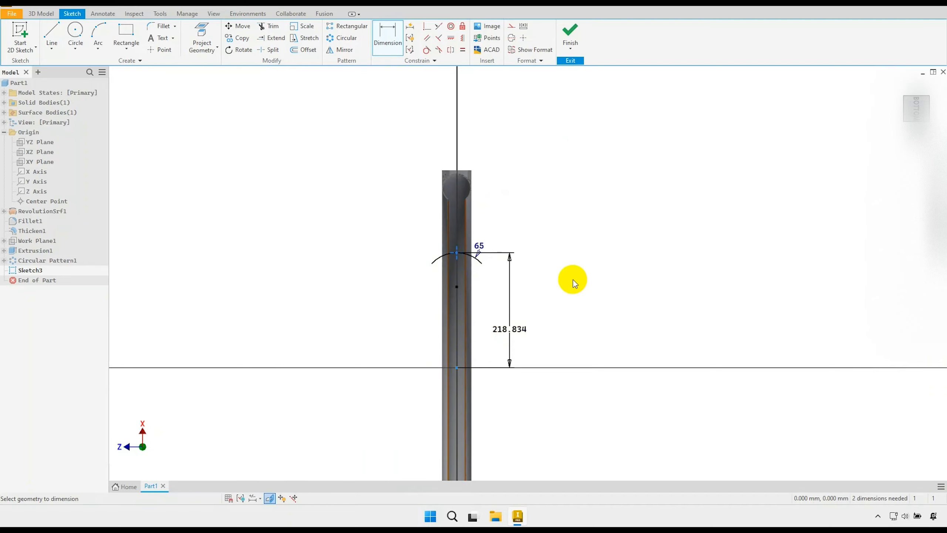
left_click(574, 283)
type("374")
key("Return")
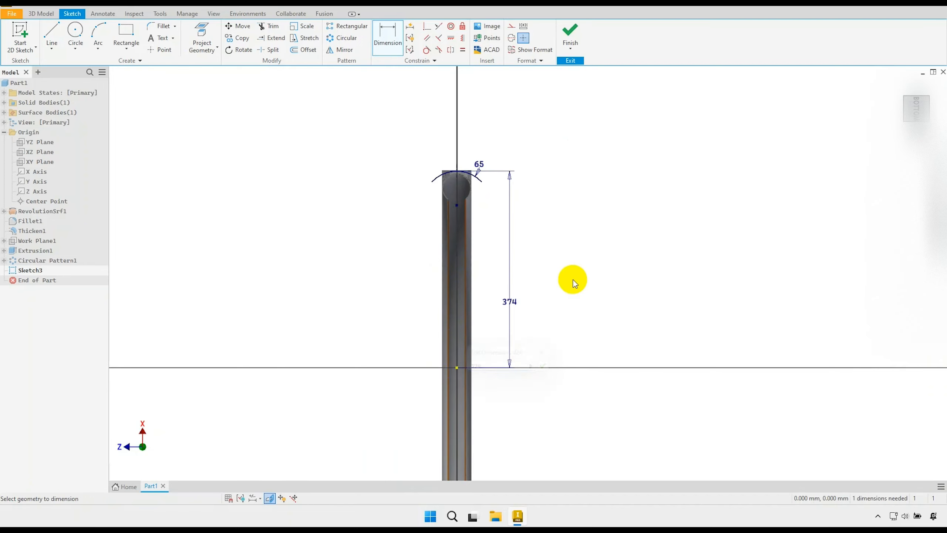
scroll(457, 164, "up", 6)
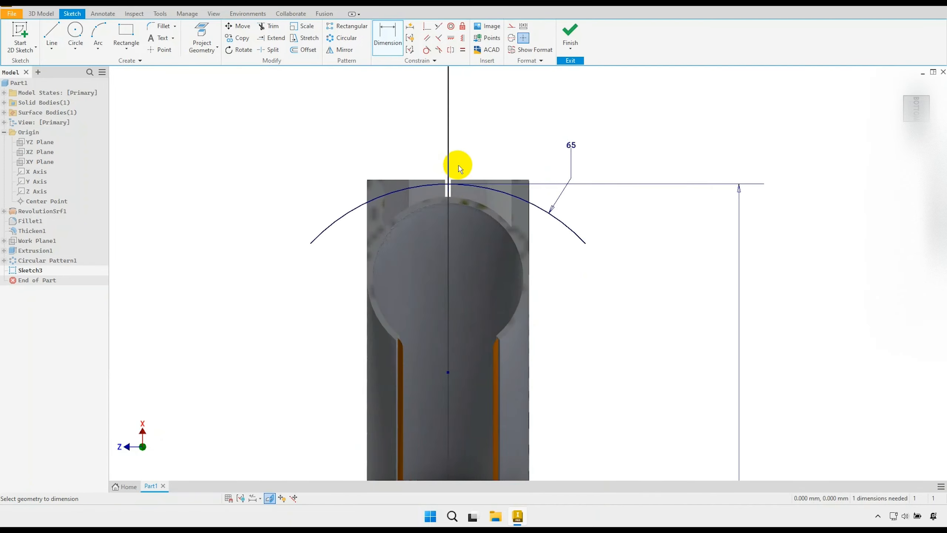
right_click(465, 154)
left_click(493, 153)
- Close the profile above the arc with two vertical lines from its ends and a horizontal line about 95 mm long
scroll(474, 165, "down", 5)
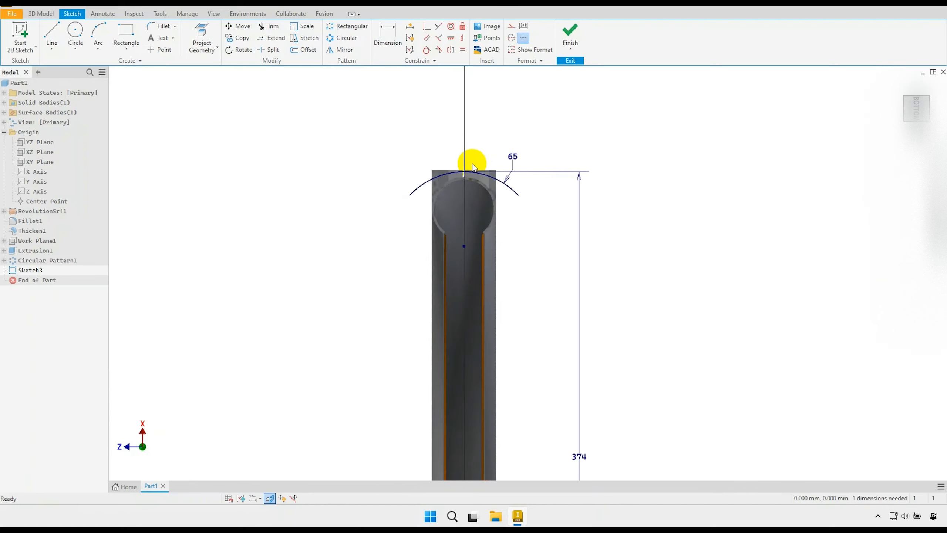
middle_click_drag(521, 234, 505, 245)
scroll(438, 229, "up", 2)
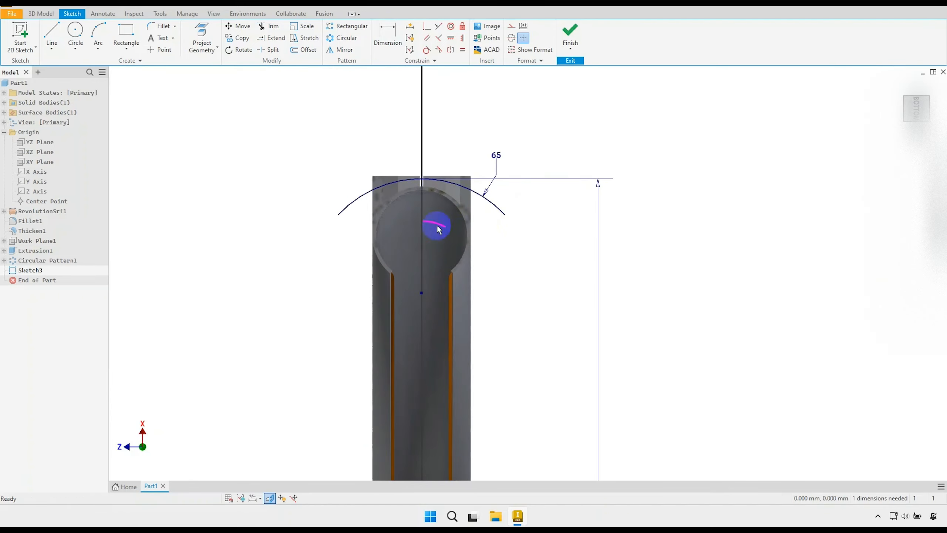
left_click(338, 215)
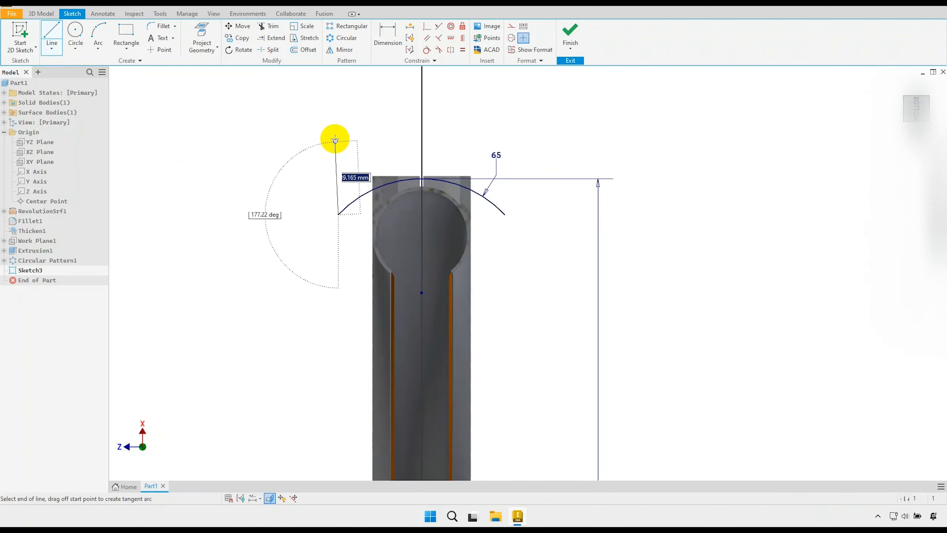
left_click(338, 131)
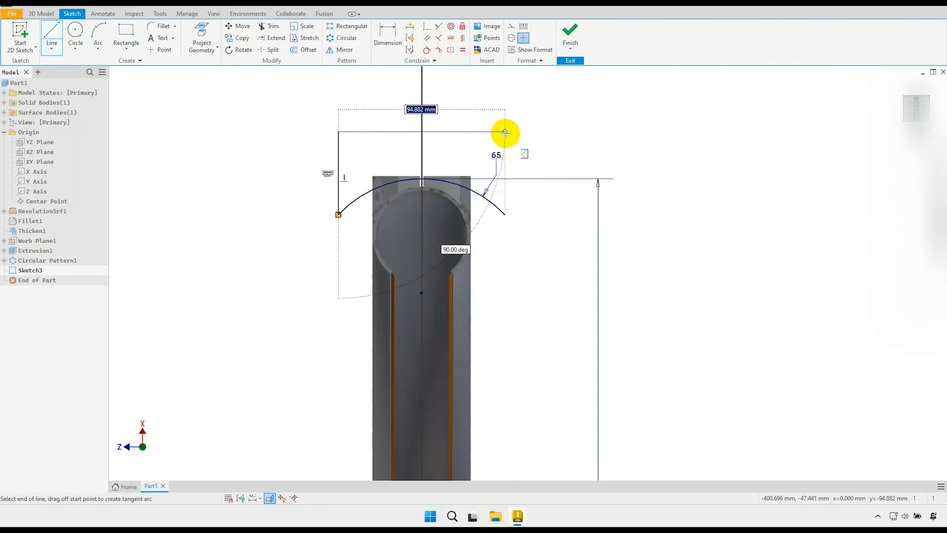
left_click(505, 132)
left_click(505, 214)
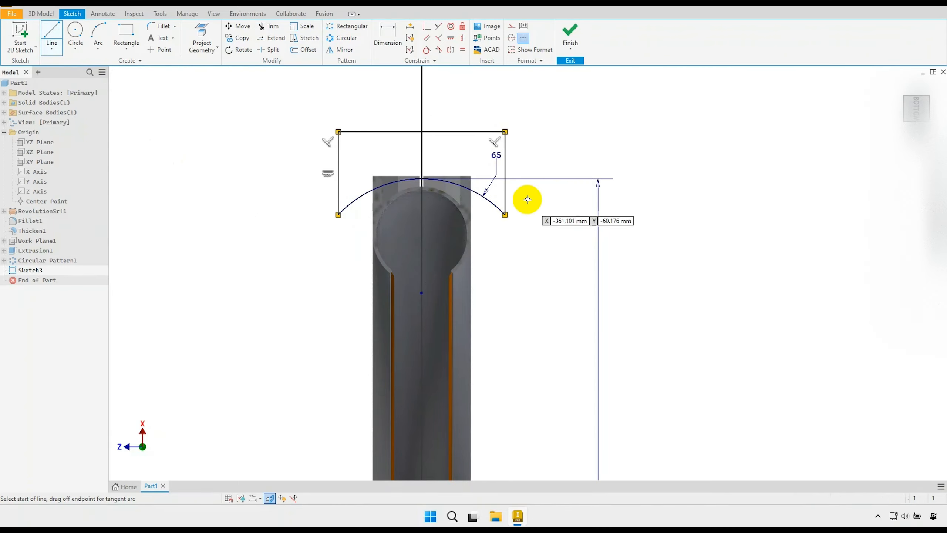
right_click(526, 198)
left_click(559, 198)
- Reposition the radius dimension inside the arc and set the horizontal line's length to 65 mm
middle_click_drag(493, 221, 477, 209)
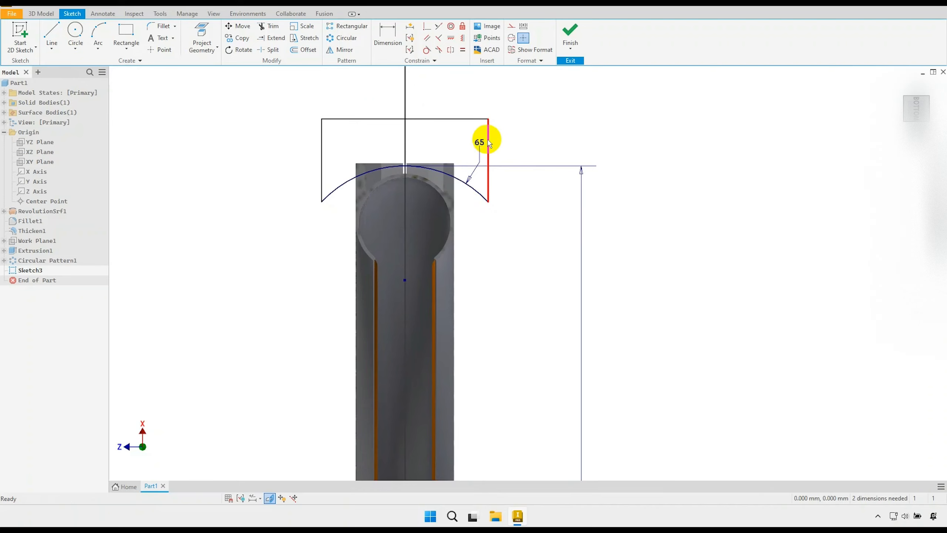
left_click_drag(480, 143, 419, 211)
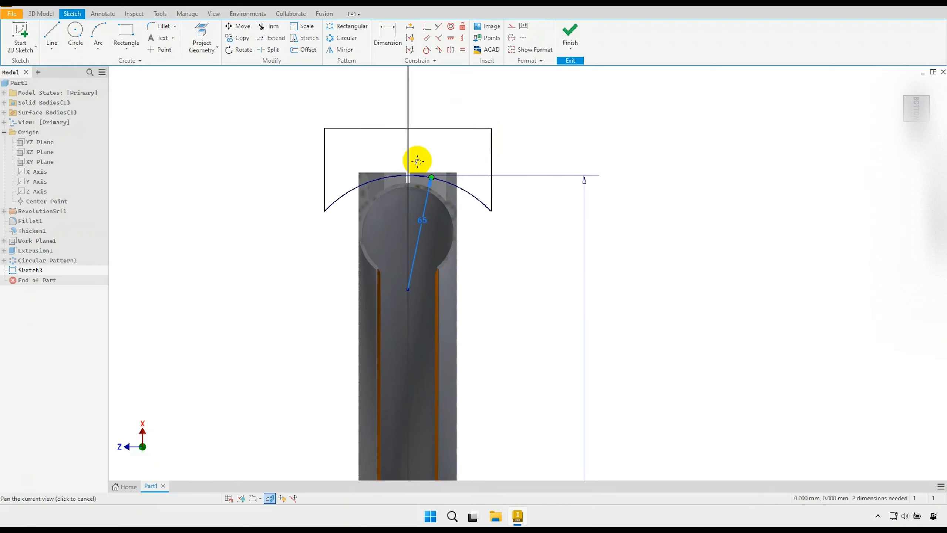
left_click(386, 36)
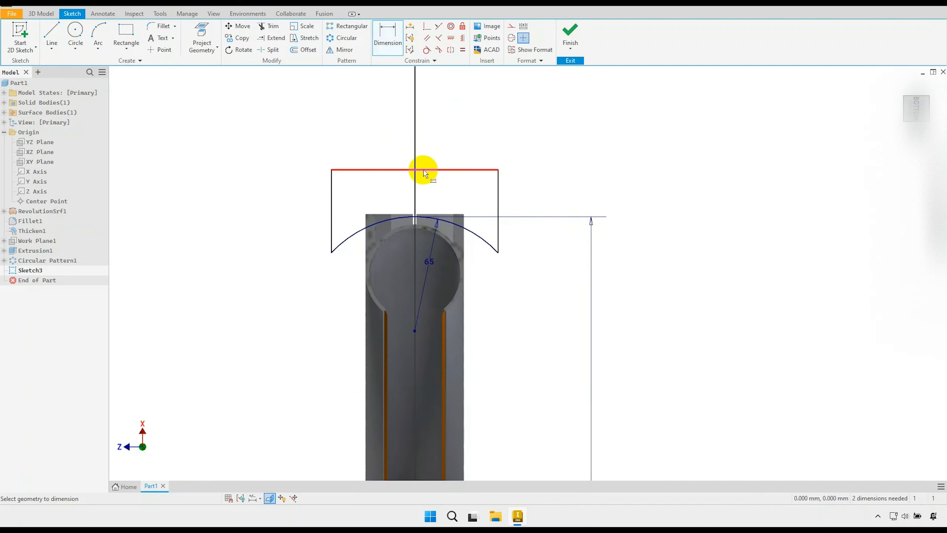
left_click(425, 169)
left_click(454, 116)
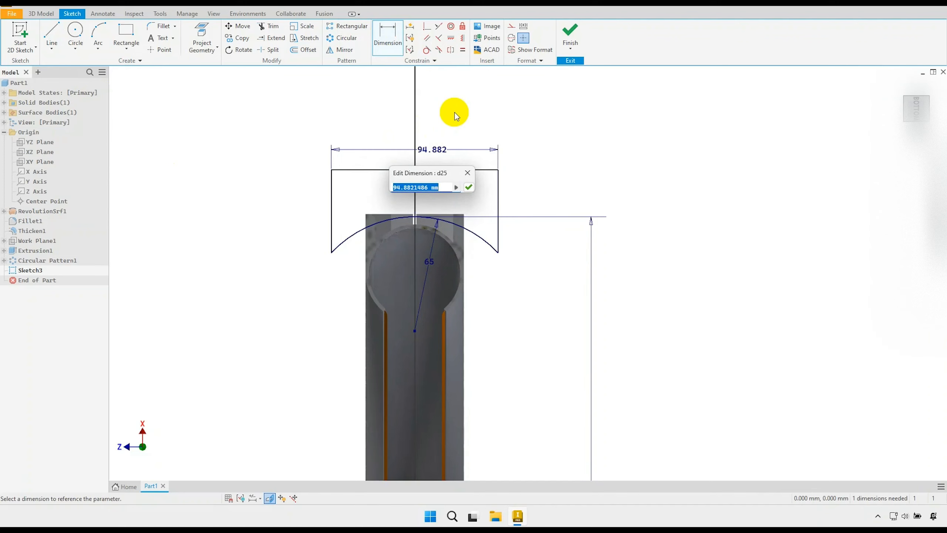
key("Return")
- Dimension the height of the profile's vertical side line as 15 mm
scroll(382, 197, "up", 3)
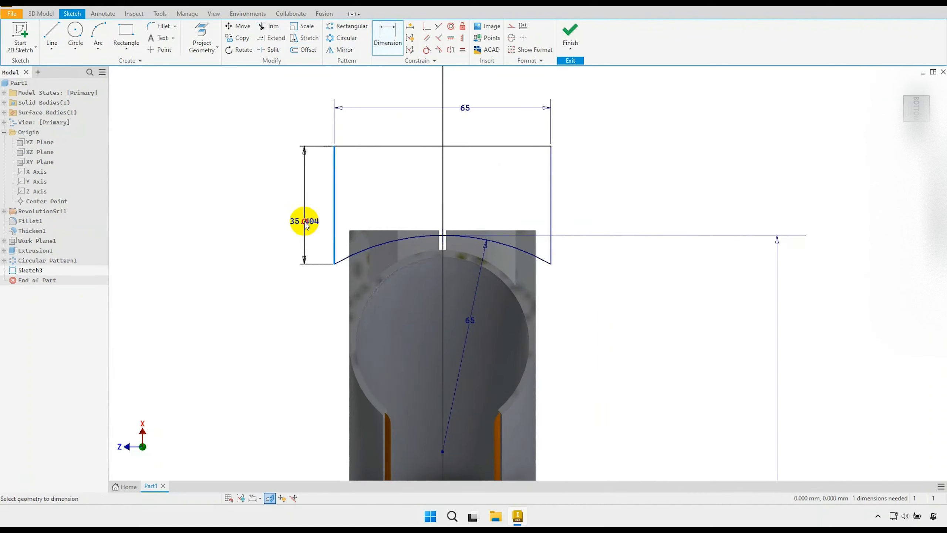
left_click(305, 223)
type("15")
key("Return")
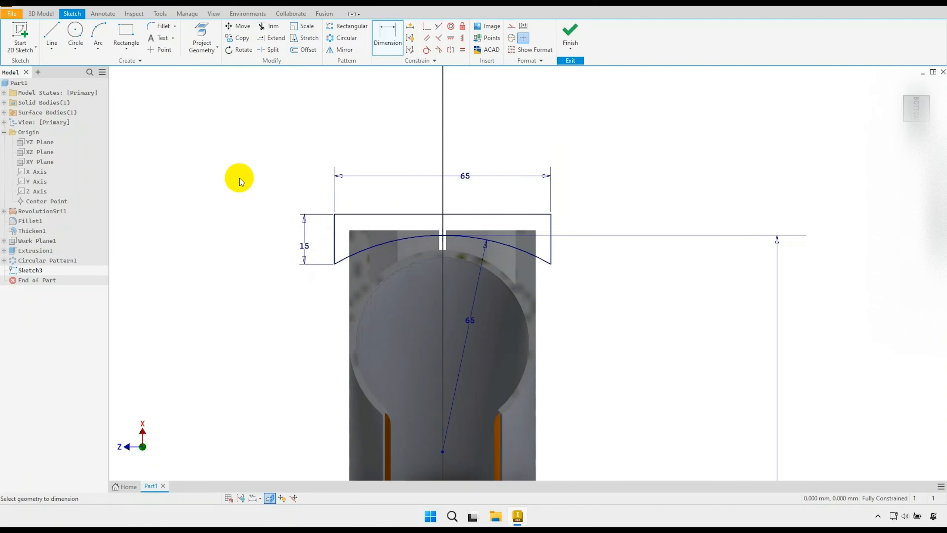
scroll(444, 235, "up", 3)
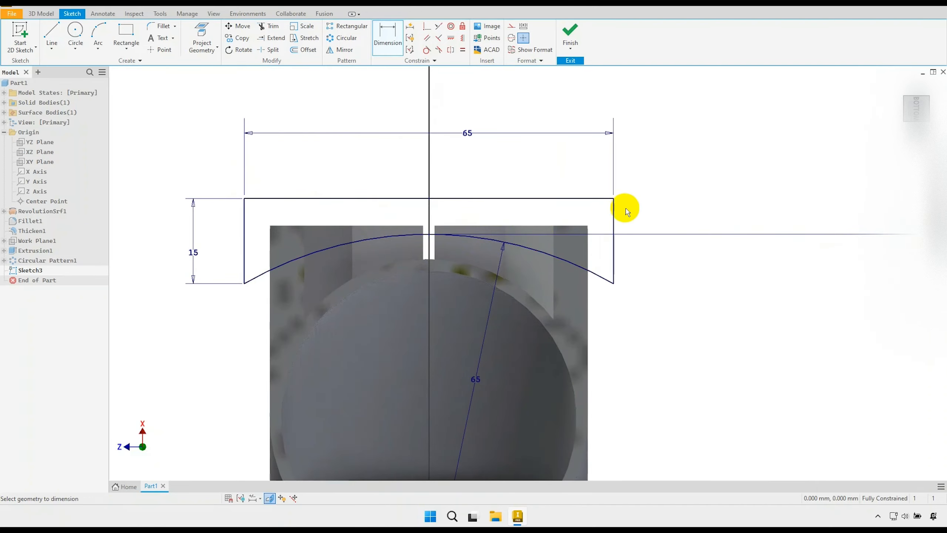
right_click(642, 208)
left_click(673, 208)
- Finish the fully constrained arc profile sketch
scroll(458, 204, "down", 4)
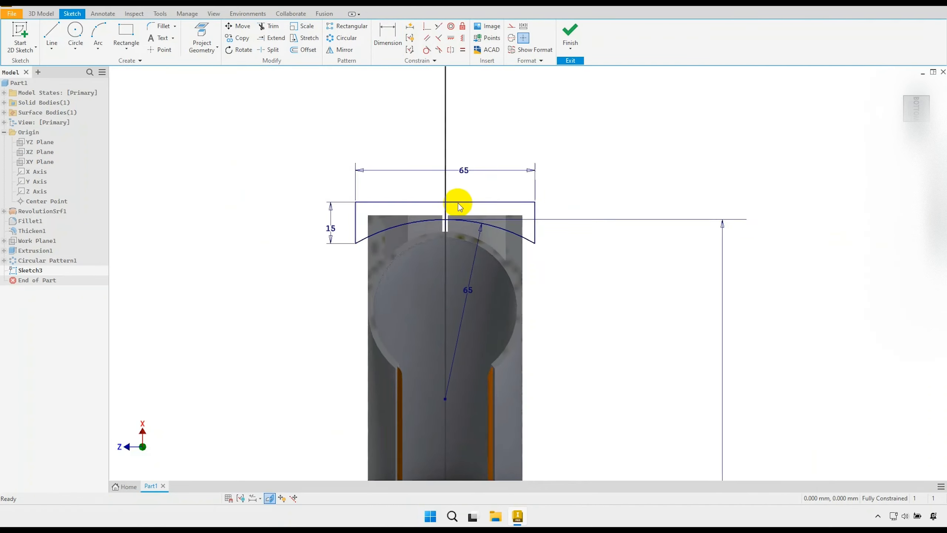
scroll(460, 205, "down", 3)
left_click(571, 31)
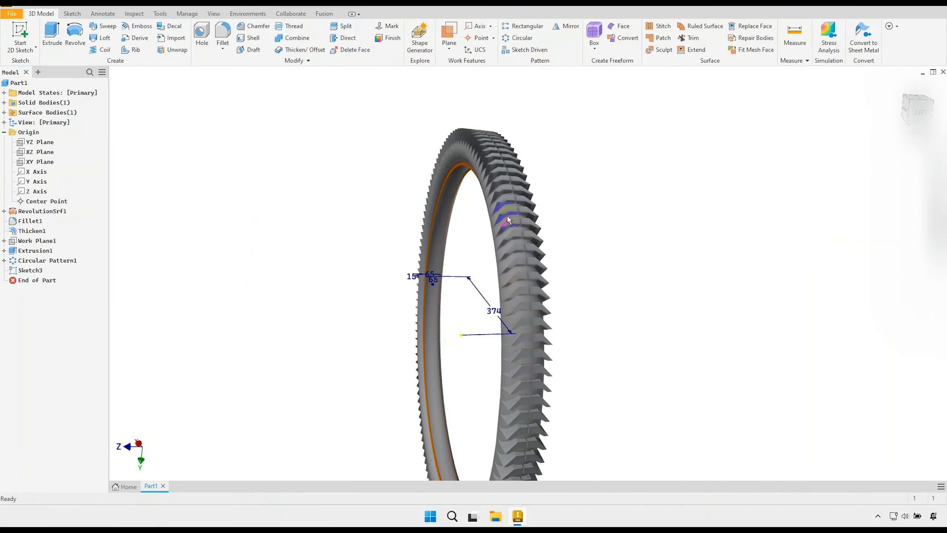
- Revolve the closed arc profile 360 degrees around the Z axis as a cut through the tread blocks
mouse_move(503, 219)
middle_mouse_down("shift")
mouse_move(432, 222)
mouse_move(455, 281)
mouse_move(457, 264)
mouse_move(473, 285)
mouse_move(467, 267)
middle_mouse_up("shift")
scroll(455, 139, "up", 6)
middle_click_drag(427, 168, 413, 192, "shift")
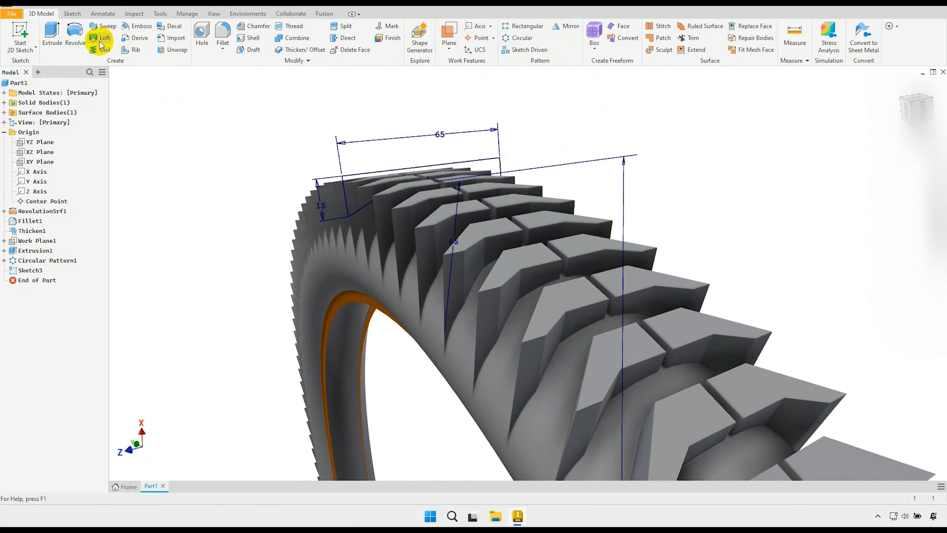
left_click(75, 35)
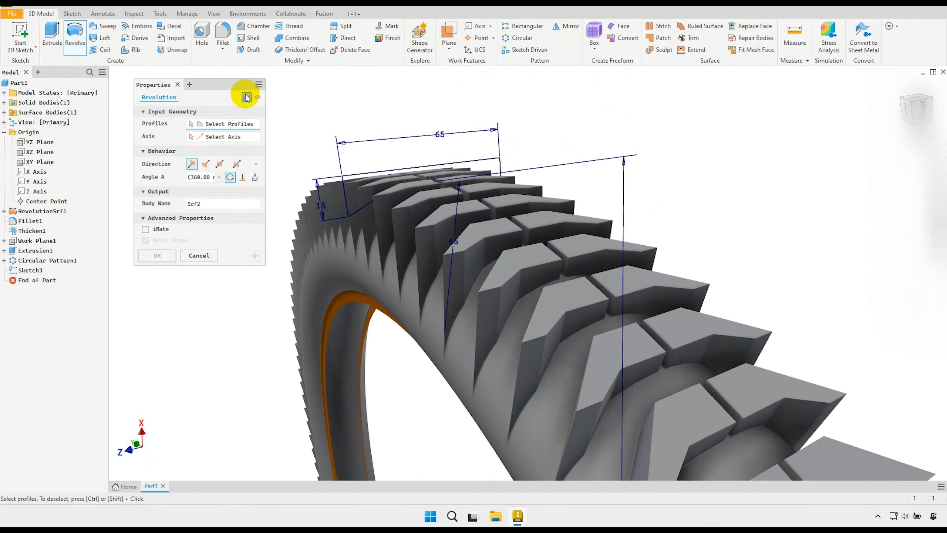
left_click(395, 178)
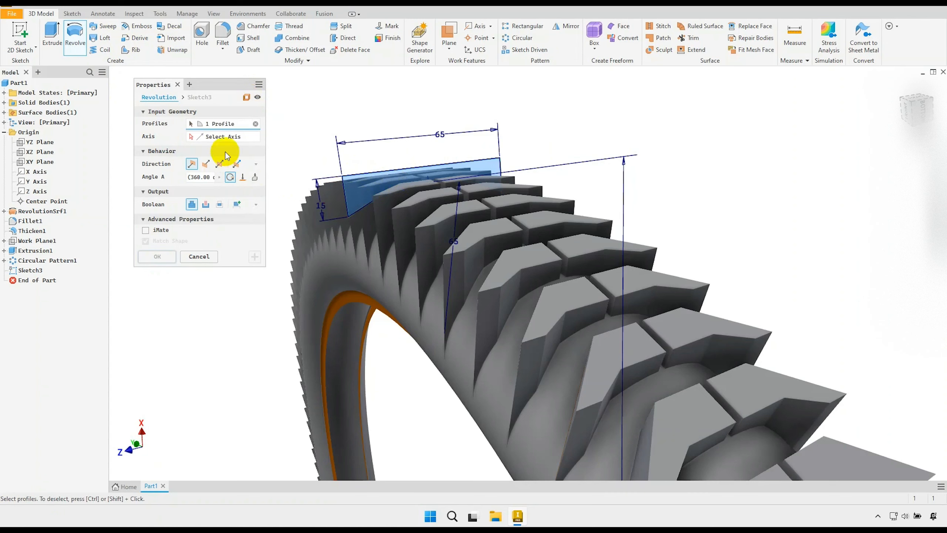
left_click(225, 137)
scroll(376, 123, "down", 5)
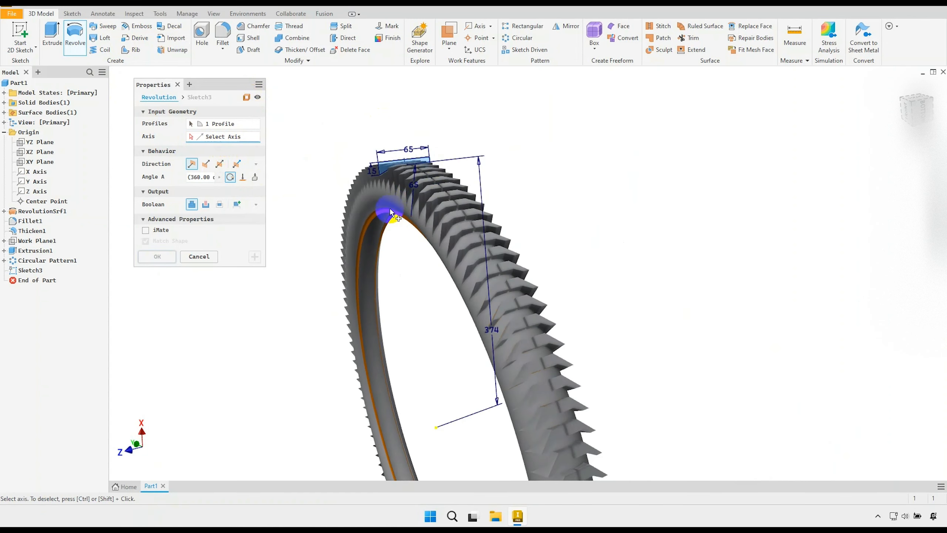
scroll(373, 250, "down", 3)
left_click(44, 191)
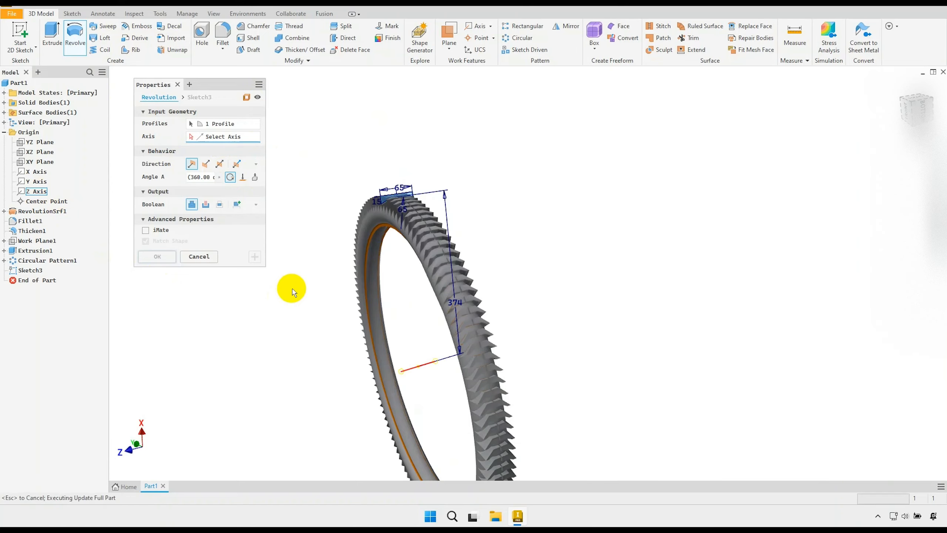
scroll(406, 224, "up", 5)
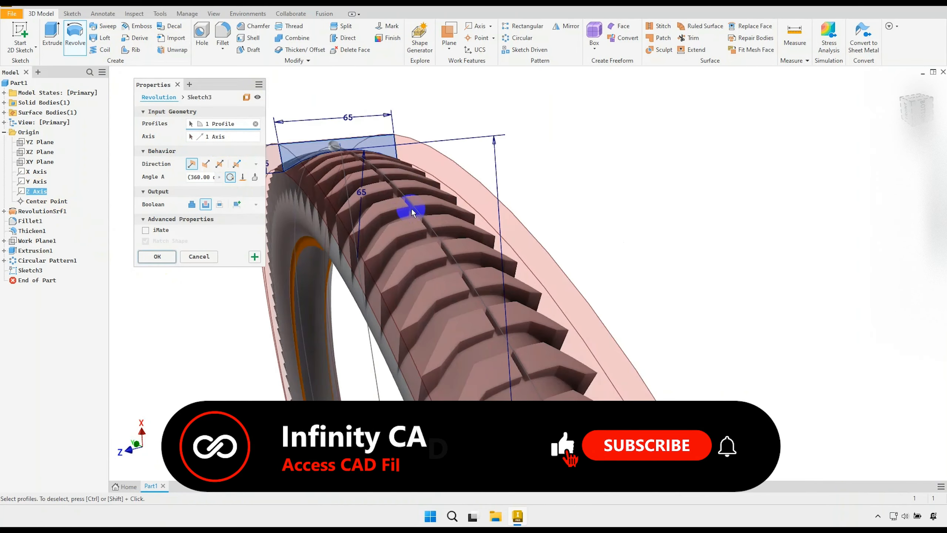
scroll(384, 172, "up", 2)
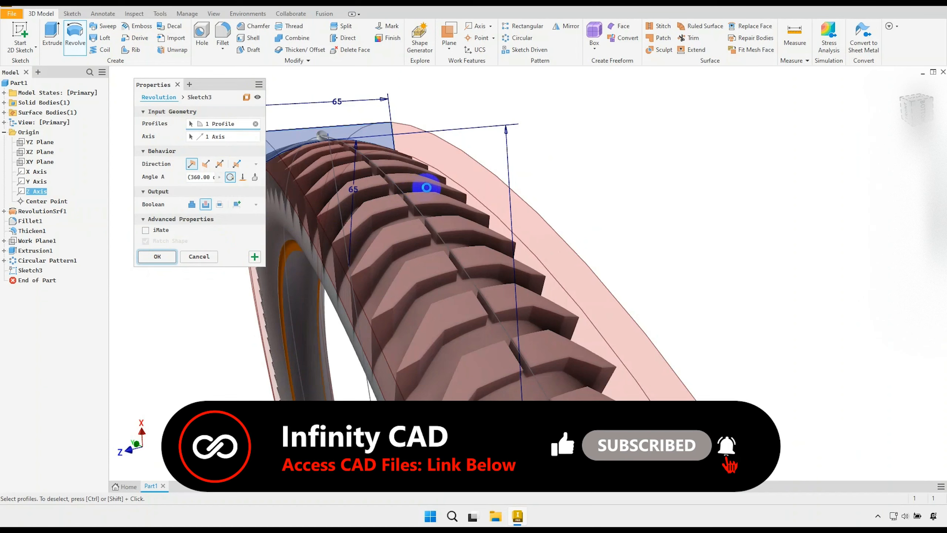
key("Return")
- Hide the tire's surface body Srf1
scroll(462, 172, "down", 6)
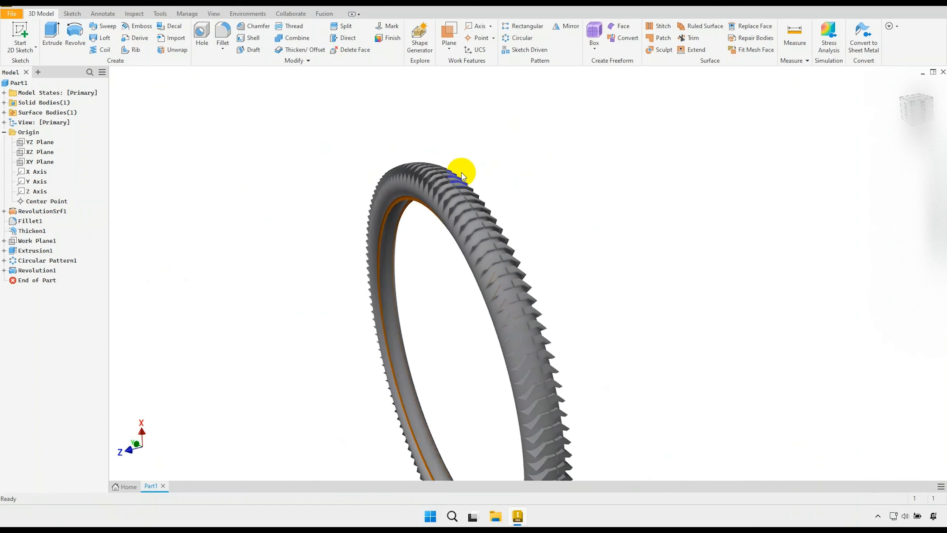
scroll(461, 173, "down", 4)
middle_click_drag(499, 228, 387, 217, "shift")
scroll(406, 208, "up", 4)
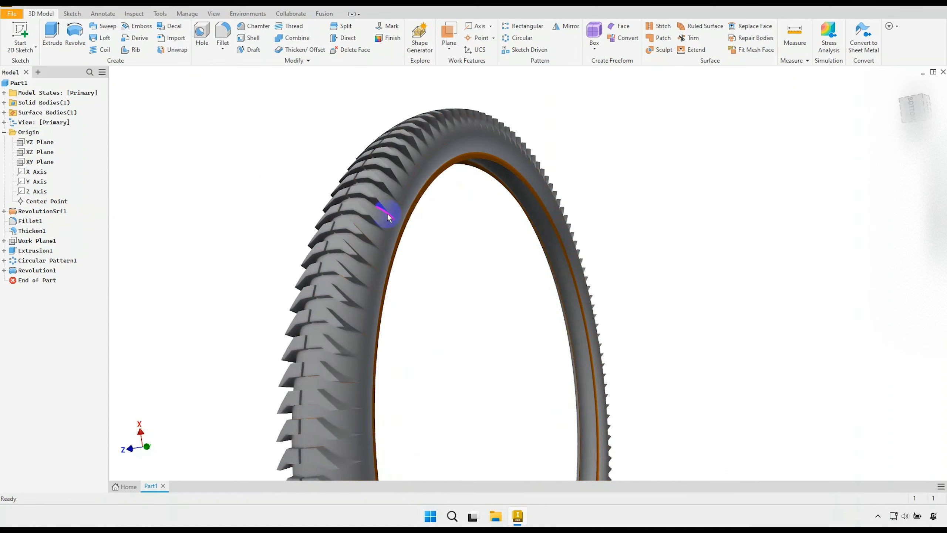
left_click(4, 112)
right_click(33, 125)
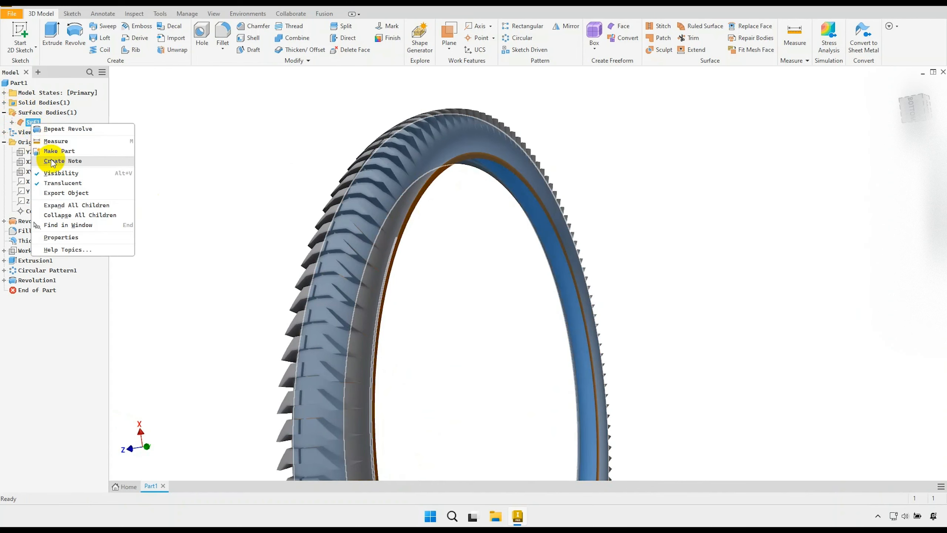
left_click(77, 173)
- Assign the Rubber material from the Inventor Material Library to the tire
scroll(307, 158, "down", 3)
mouse_move(306, 160)
middle_mouse_down("shift")
mouse_move(346, 203)
mouse_move(410, 193)
mouse_move(423, 203)
mouse_move(396, 211)
mouse_move(404, 231)
middle_mouse_up("shift")
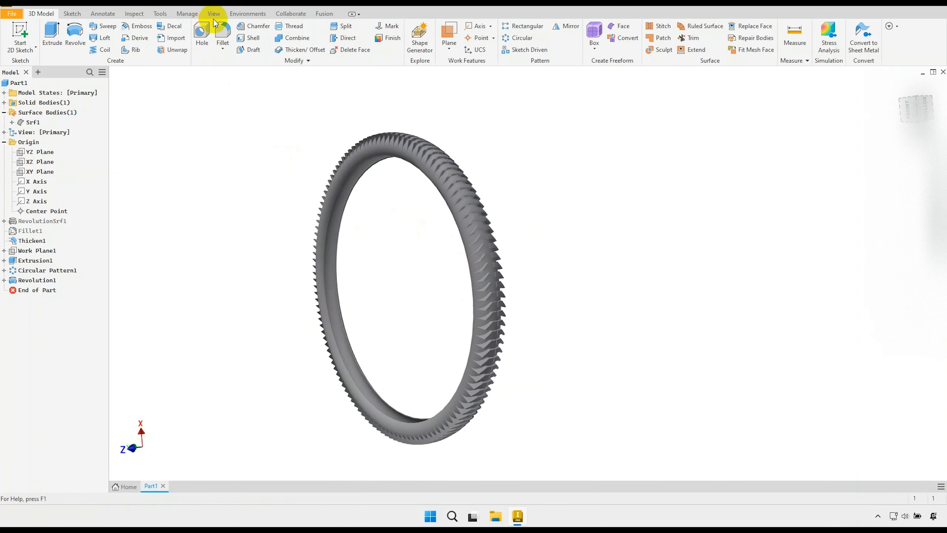
left_click(217, 3)
key("r")
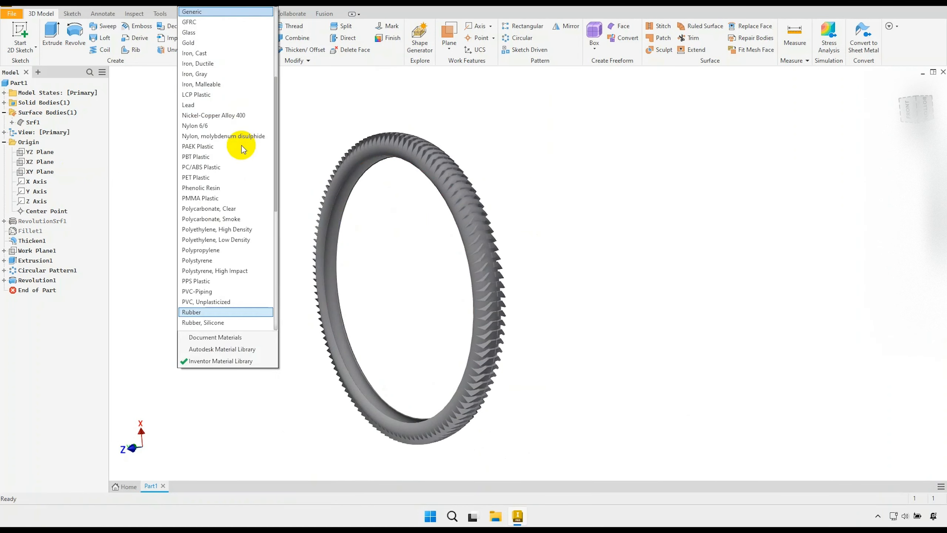
left_click(217, 315)
mouse_move(338, 313)
middle_mouse_down("shift")
mouse_move(368, 313)
mouse_move(292, 306)
mouse_move(405, 299)
middle_mouse_up("shift")
scroll(383, 304, "down", 1)
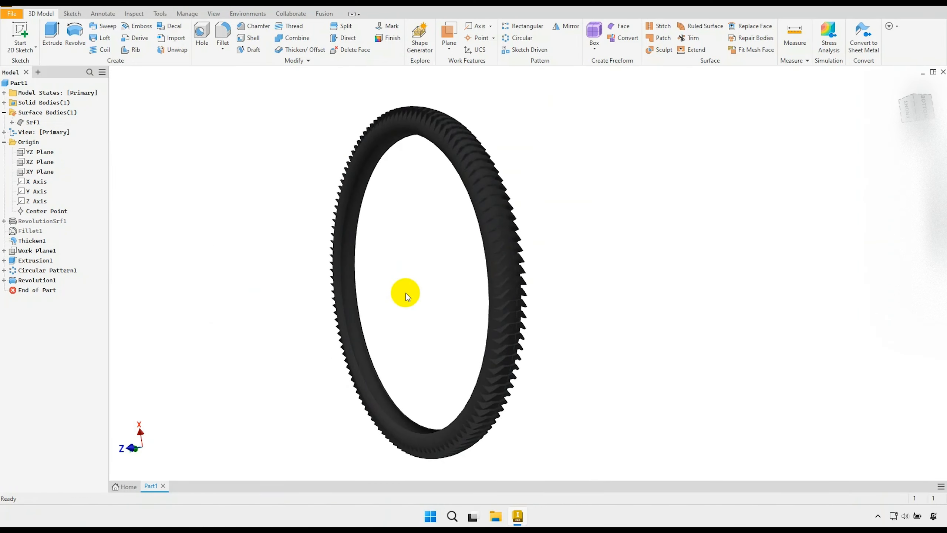
- Save the part as "Tyre - Front" in the PART FILES folder
key("ctrl+s")
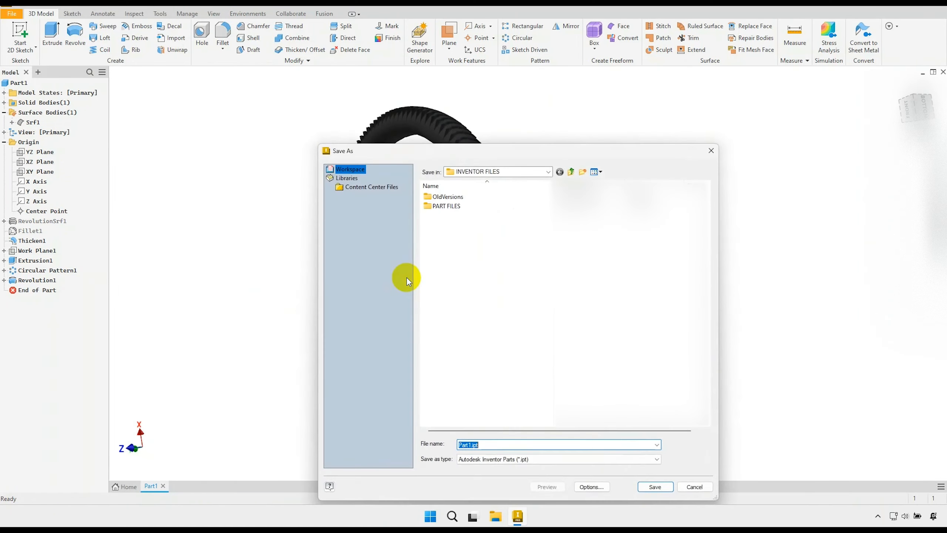
left_click(456, 207)
double_click(456, 208)
double_click(487, 445)
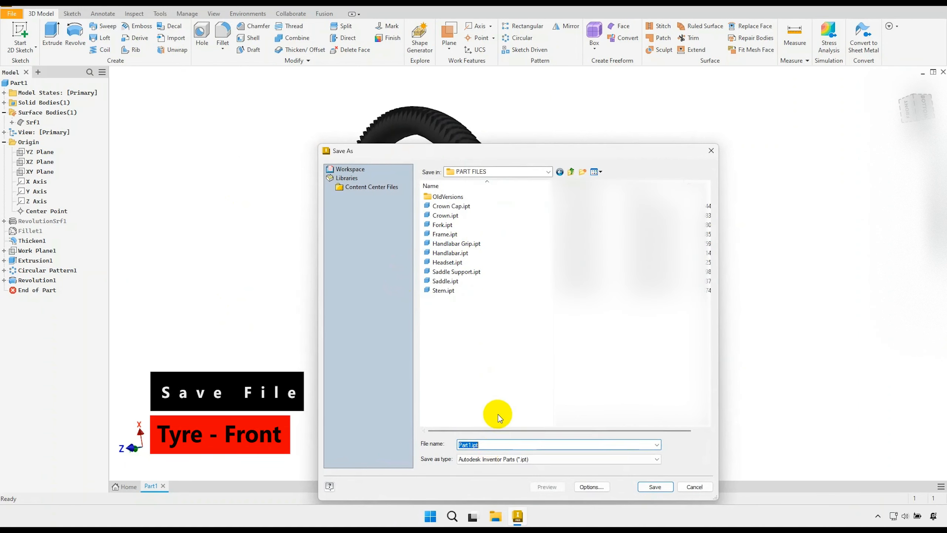
type("Tyre ")
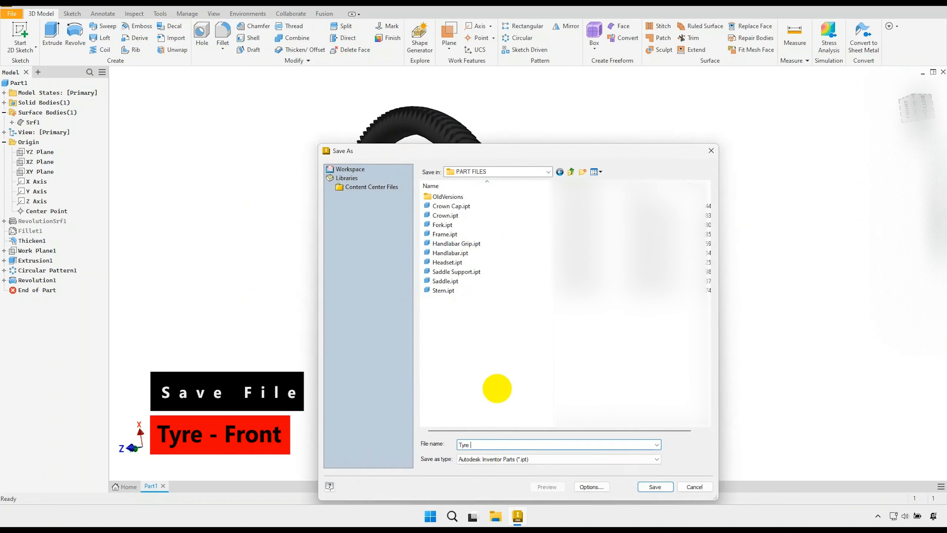
type("- ")
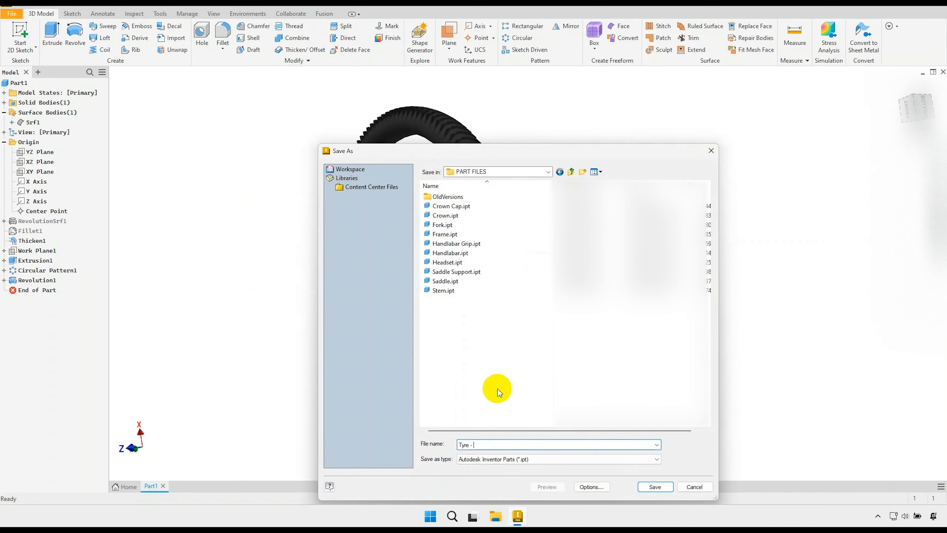
type("Front")
left_click(655, 487)
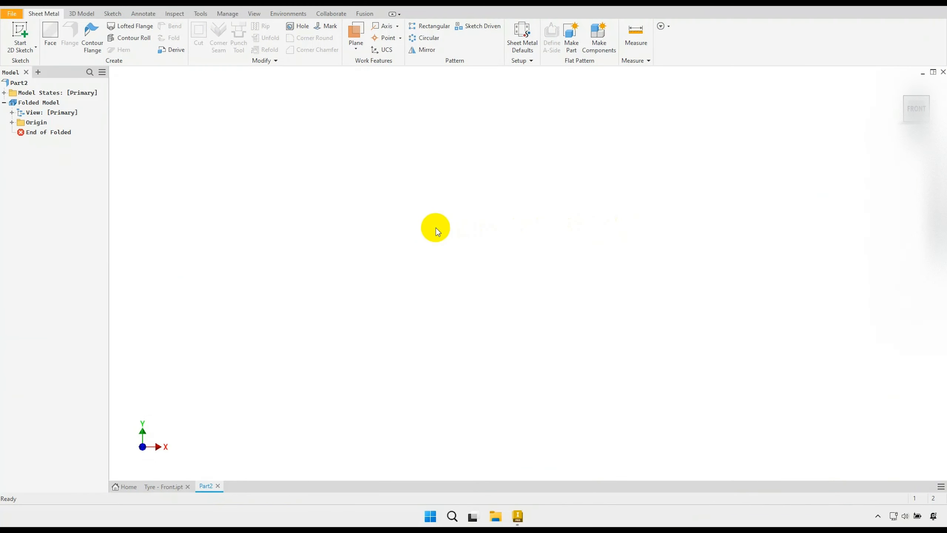
- Override the rule-based thickness in the new part's sheet metal defaults and set it to 2 mm
left_click(521, 35)
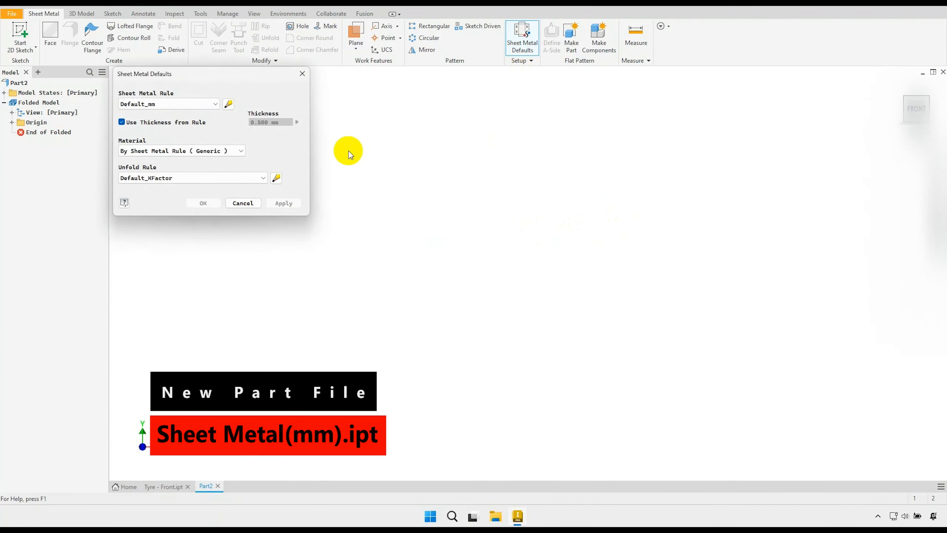
left_click_drag(205, 72, 288, 100)
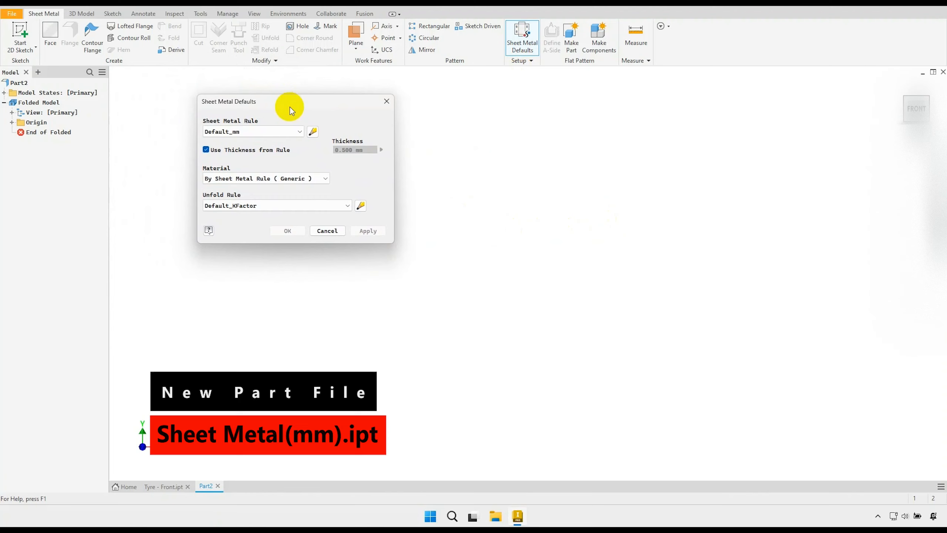
left_click(205, 149)
double_click(343, 150)
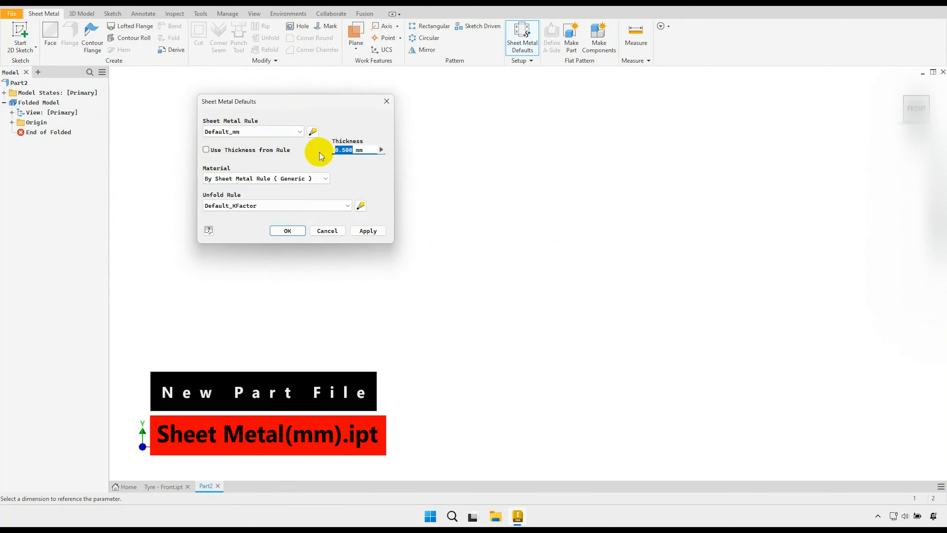
type("2")
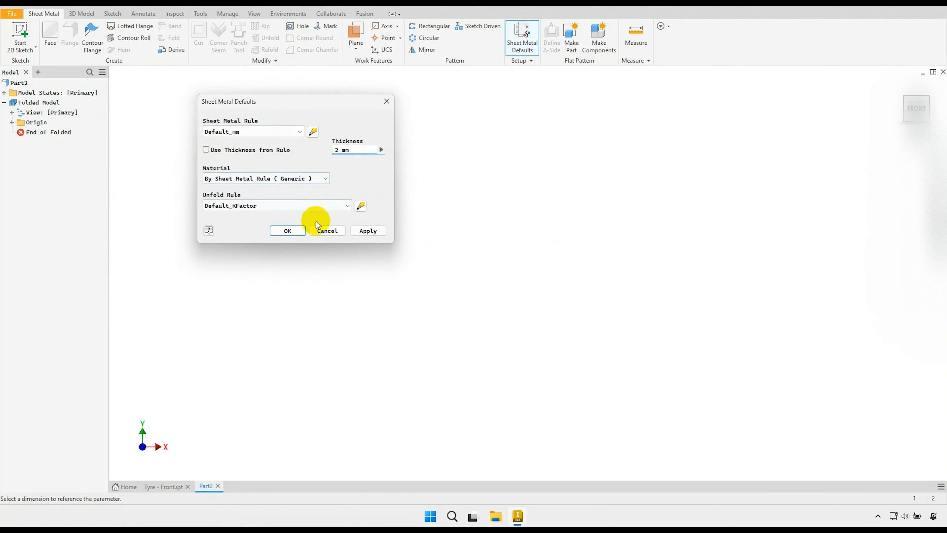
left_click(288, 230)
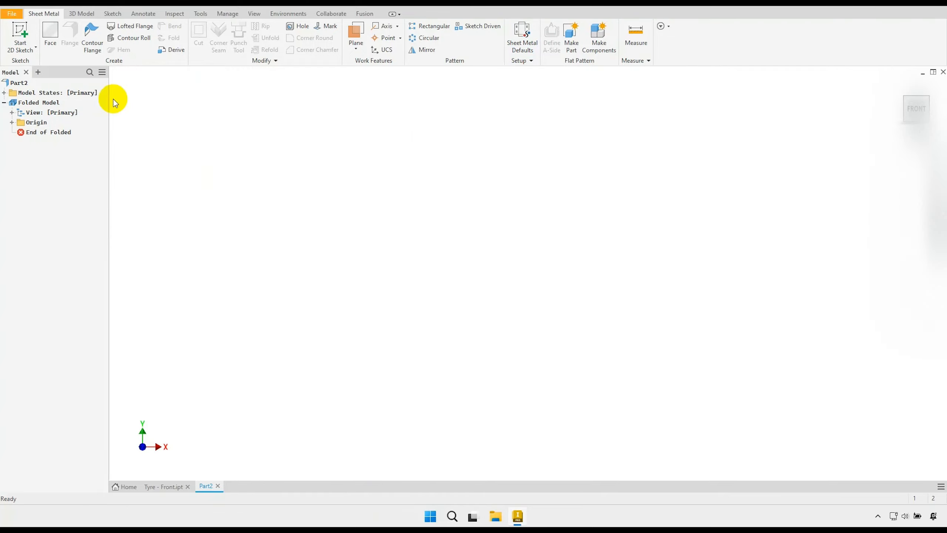
- Start a sketch on the XZ plane and draw a circle of 180 mm diameter centred on the origin
left_click(21, 34)
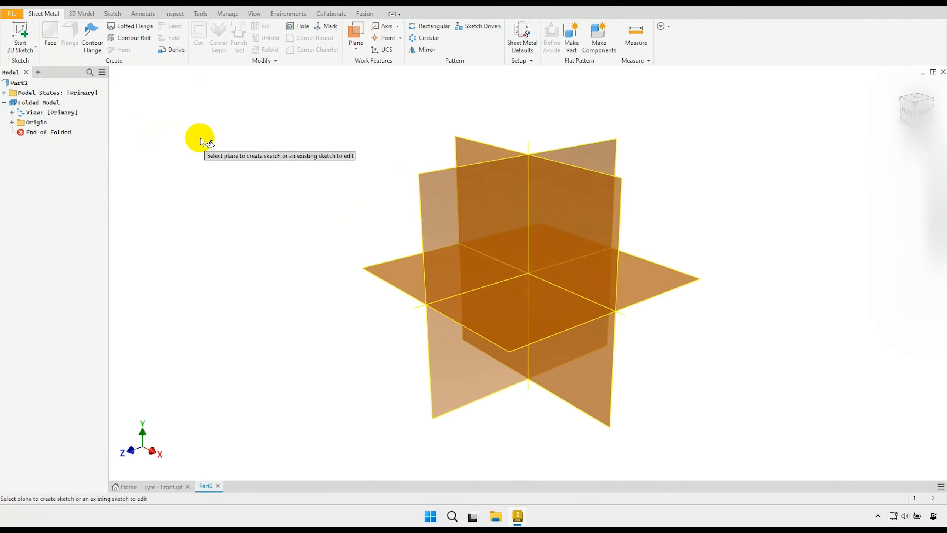
left_click(388, 262)
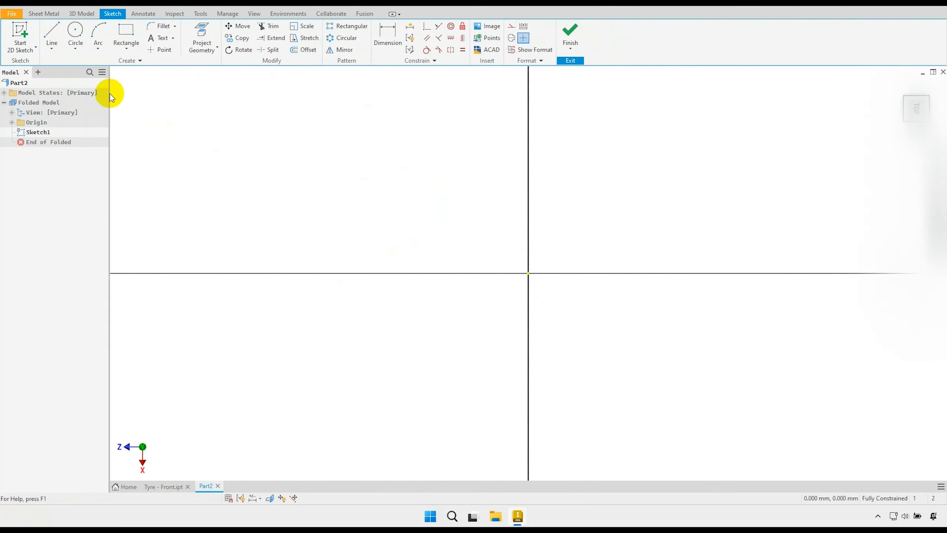
left_click(75, 33)
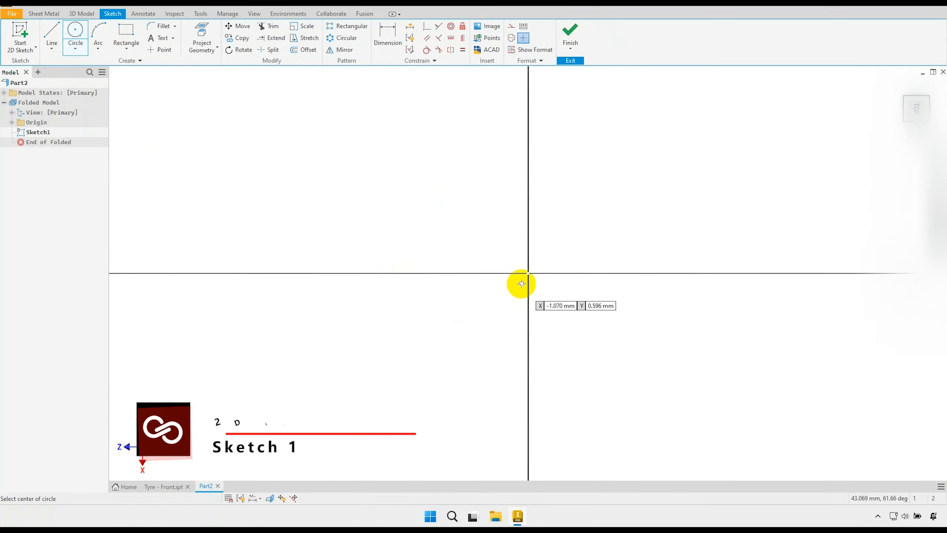
left_click(528, 274)
type("180")
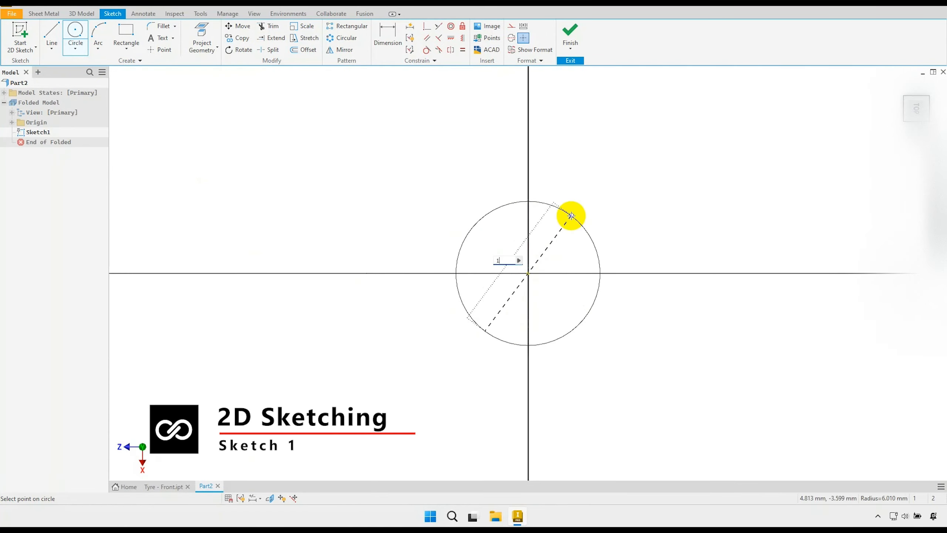
key("Return")
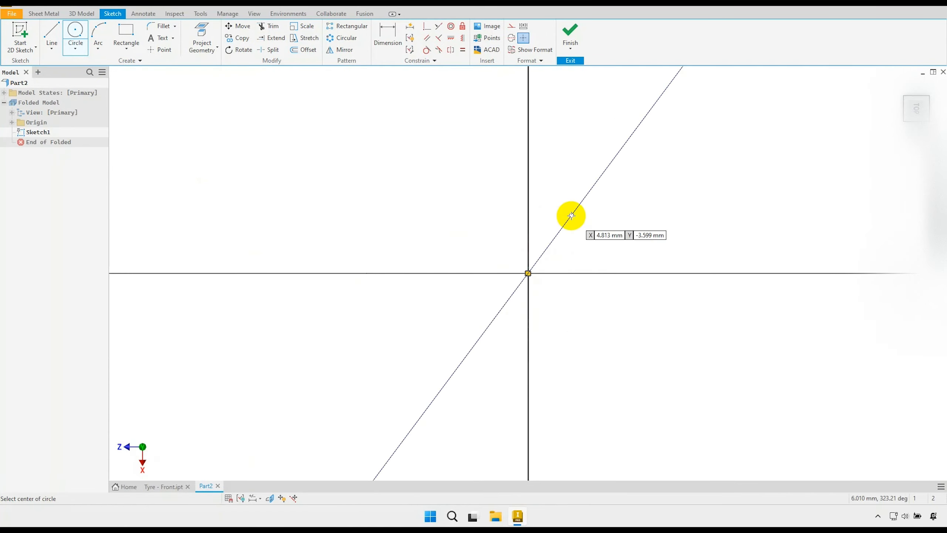
scroll(512, 226, "down", 5)
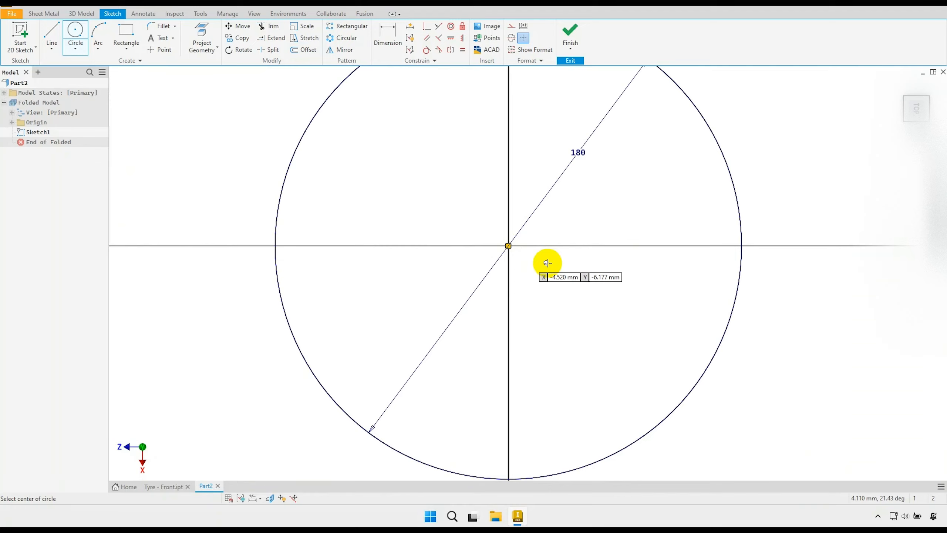
right_click(595, 241)
left_click(606, 241)
- Move the circle's diameter dimension outside the circle and finish the sketch
scroll(593, 222, "down", 3)
middle_click_drag(591, 215, 568, 234)
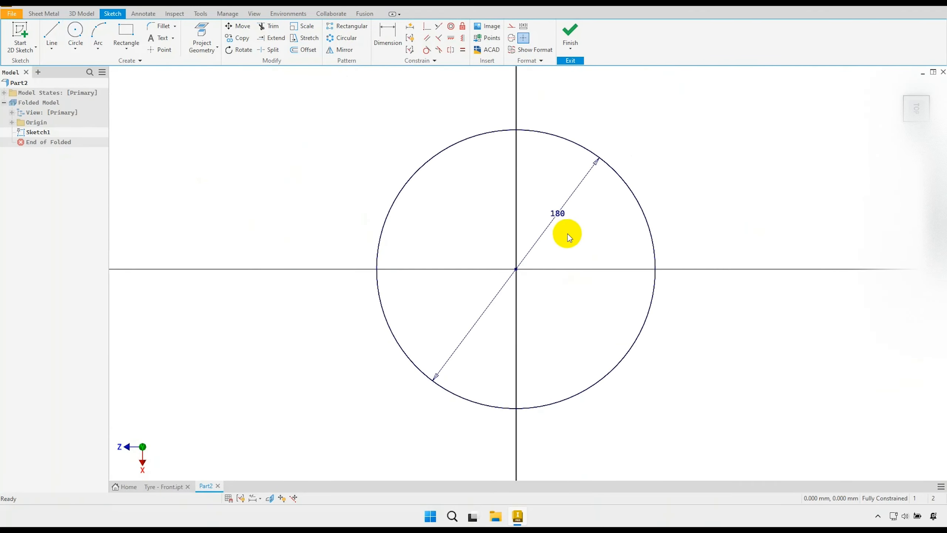
left_click_drag(562, 216, 625, 148)
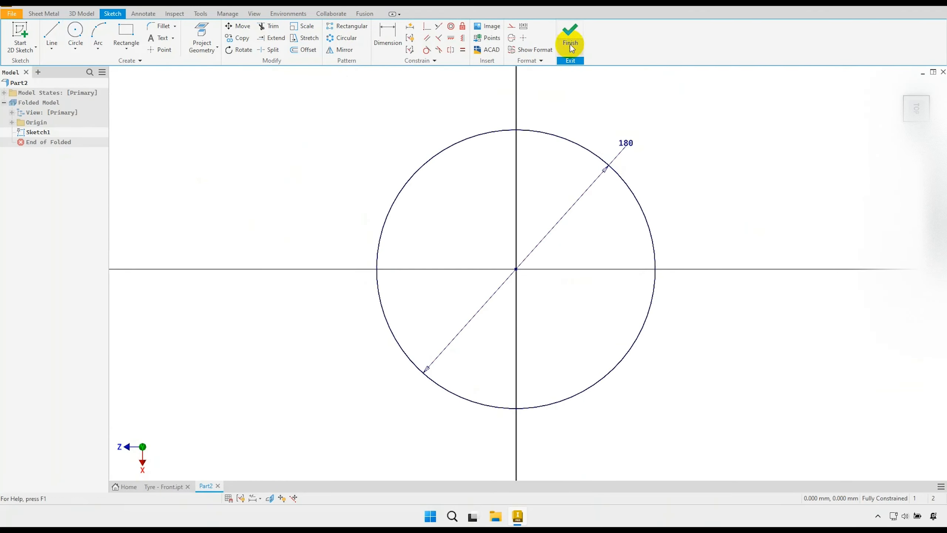
left_click(567, 32)
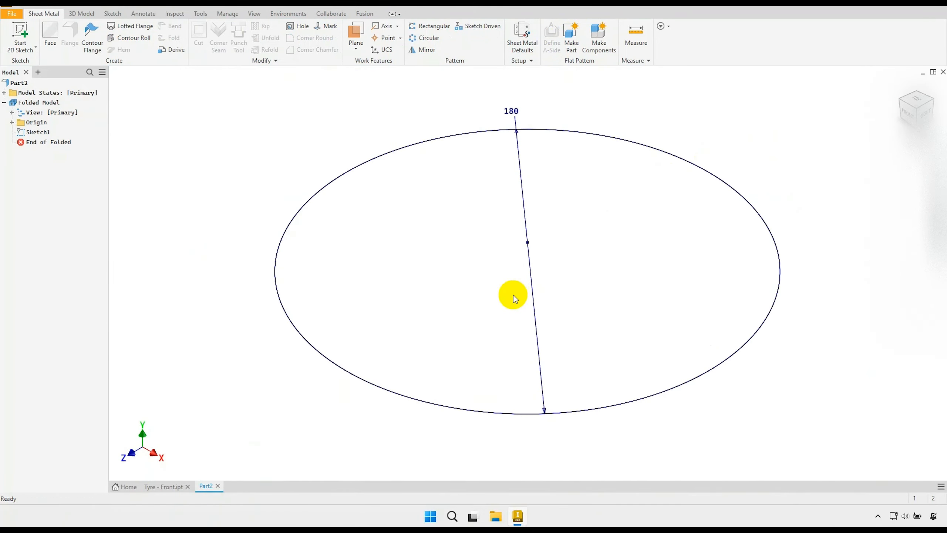
- Create a sheet metal Face from the 180 mm circle, with its thickness applied symmetrically about the sketch plane
left_click(52, 38)
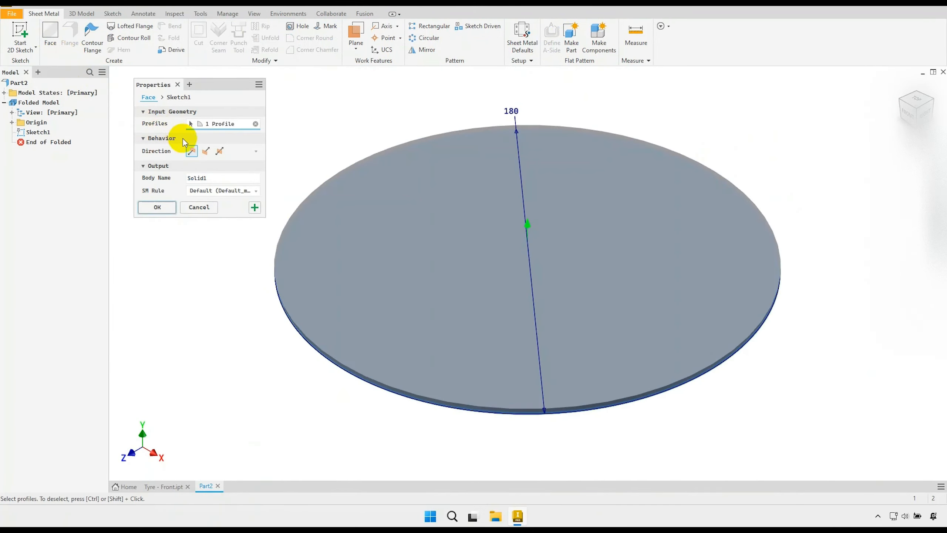
left_click(219, 150)
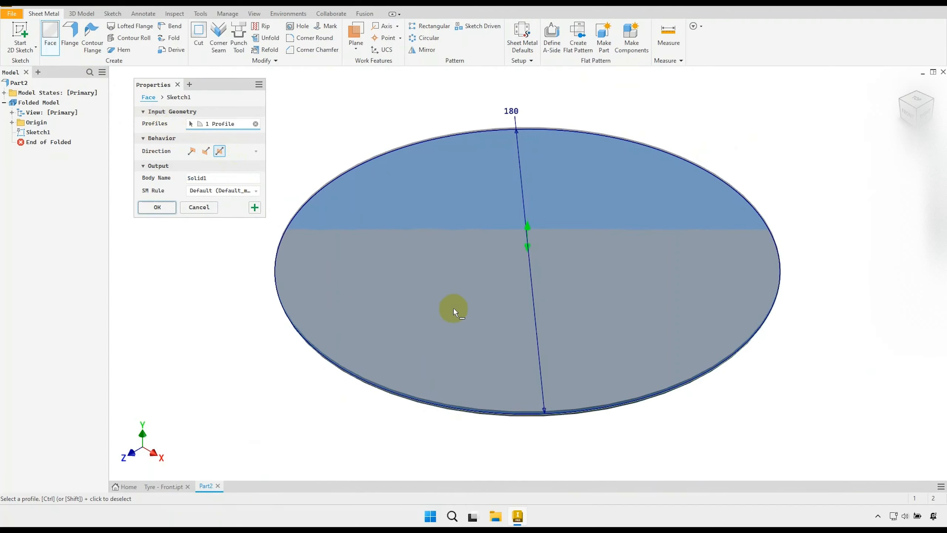
mouse_move(454, 309)
middle_mouse_down("shift")
mouse_move(463, 275)
mouse_move(451, 298)
middle_mouse_up("shift")
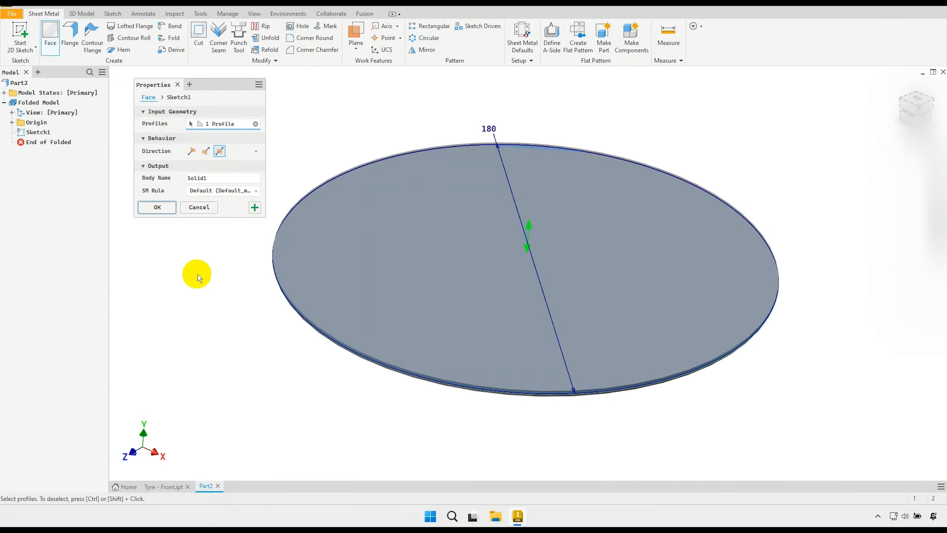
left_click(157, 207)
- Start a sketch on the disc's top face, project its outer edge and convert the projected circle to construction geometry
left_click(419, 216)
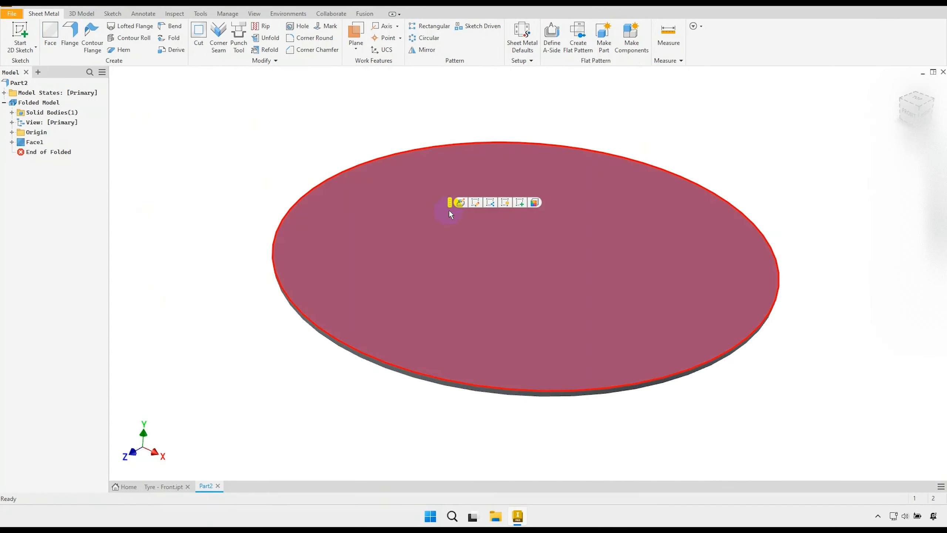
left_click(519, 203)
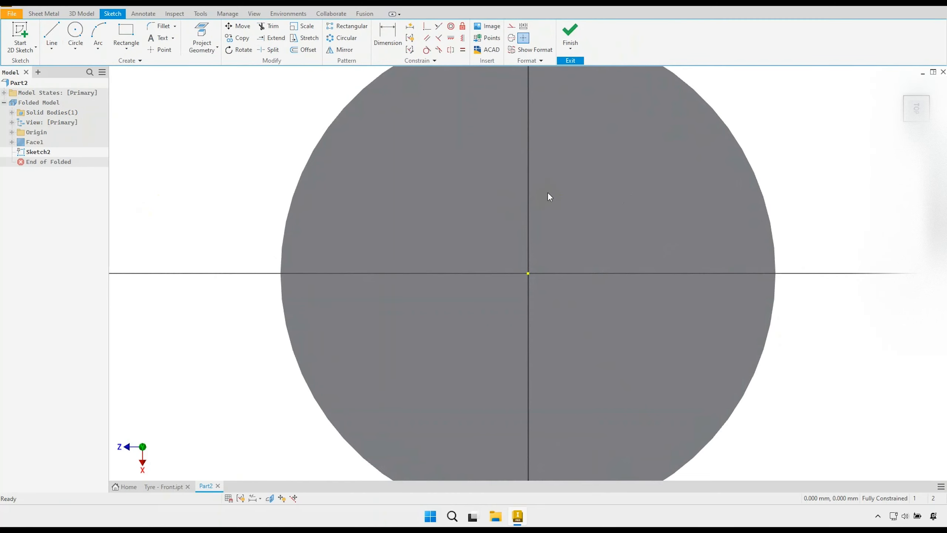
middle_click_drag(547, 191, 460, 295)
left_click(201, 33)
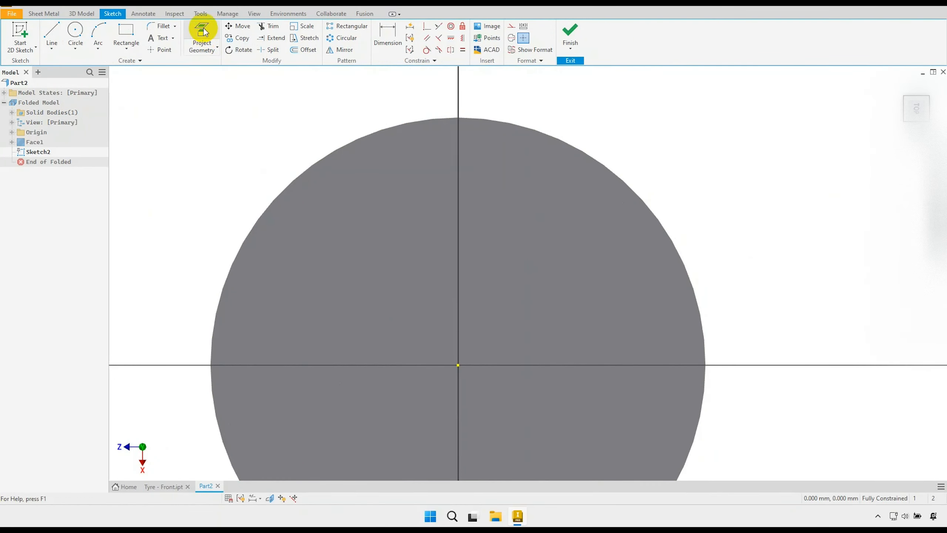
left_click(368, 135)
right_click(336, 109)
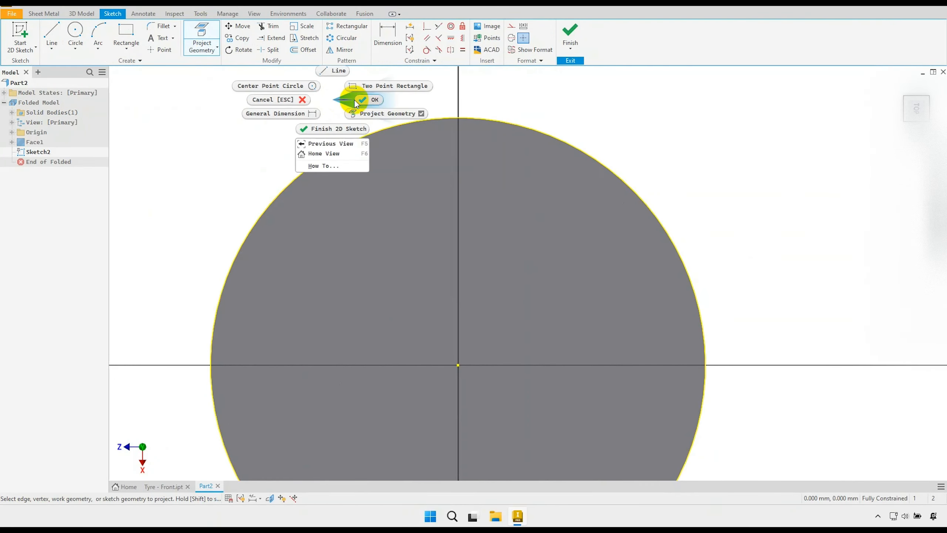
left_click(356, 95)
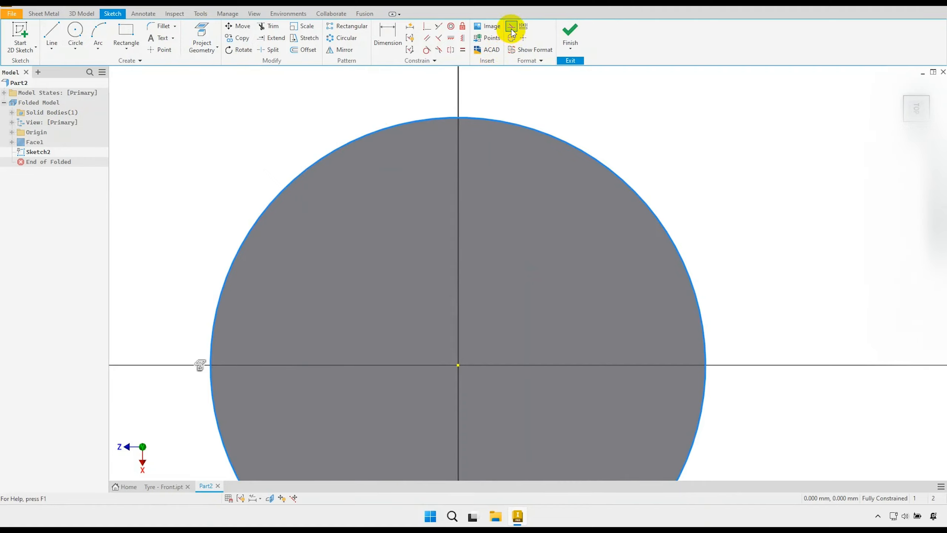
left_click(523, 37)
left_click_drag(503, 110, 497, 119)
middle_click_drag(450, 161, 443, 169)
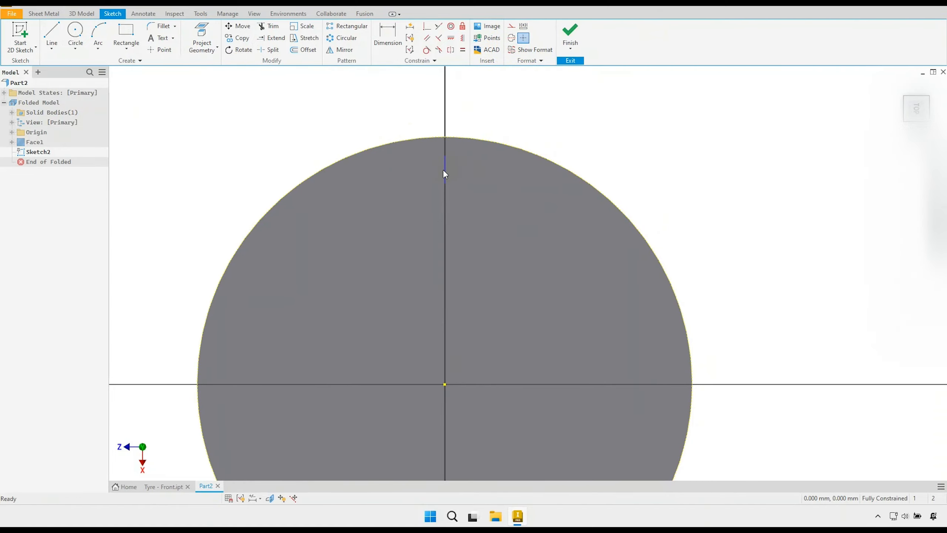
scroll(443, 168, "down", 2)
- Offset the projected edge inward by 6 mm, place the dimension outside the disc and convert the offset circle to construction geometry
left_click(308, 51)
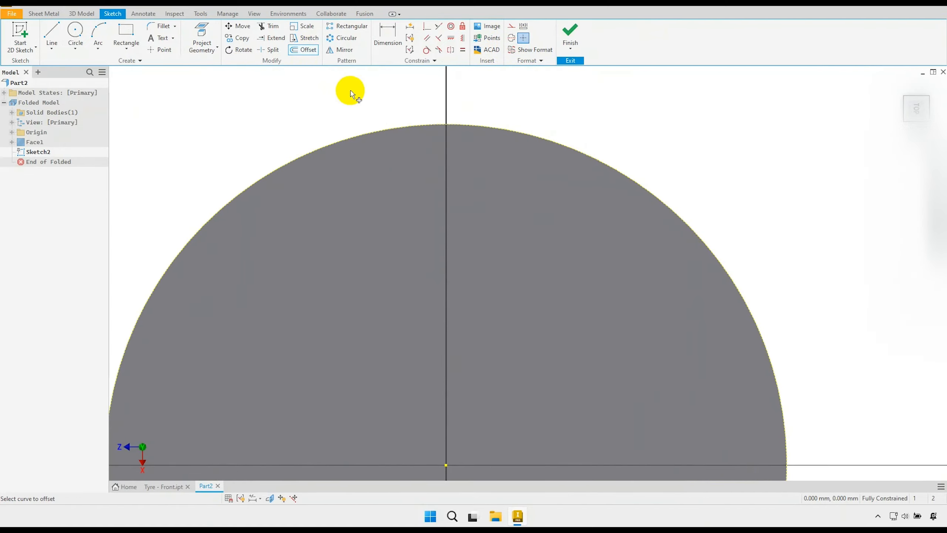
left_click(381, 129)
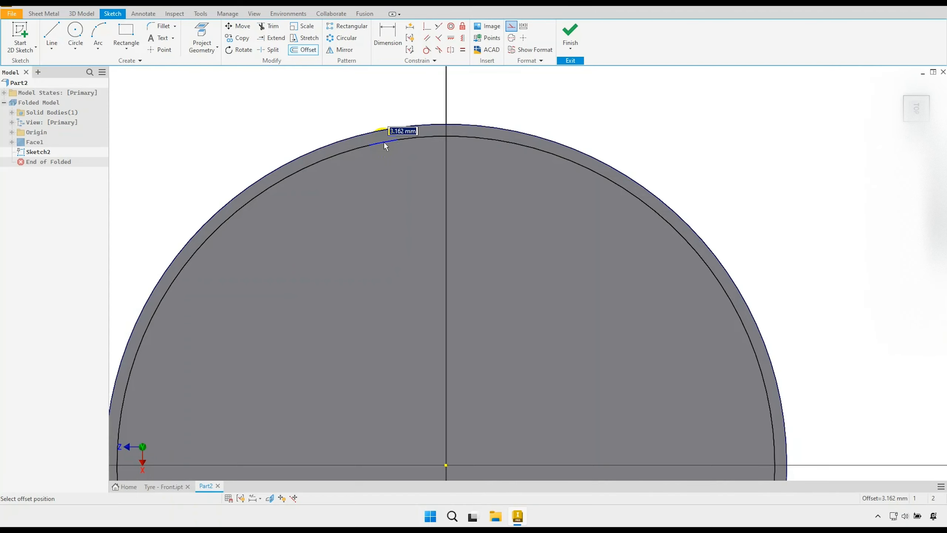
type("6")
key("Return")
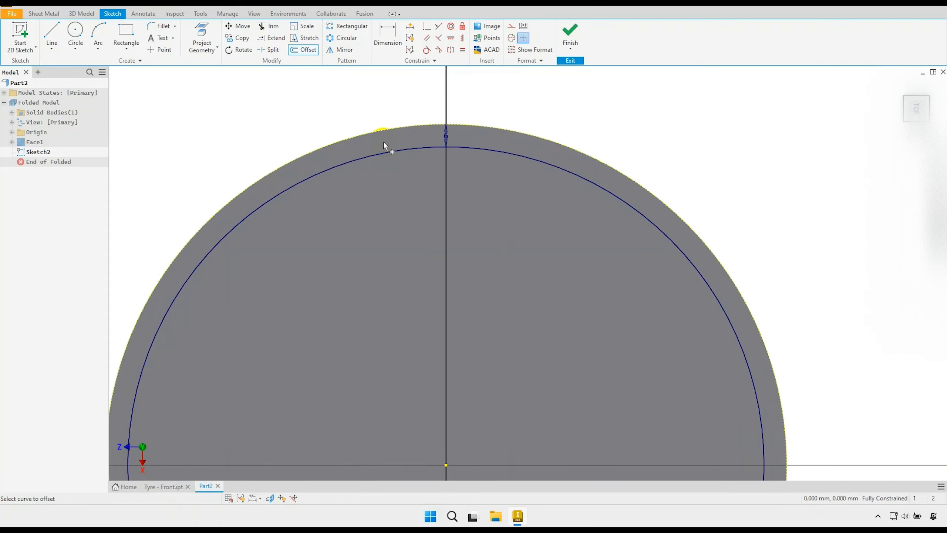
right_click(331, 100)
left_click(366, 97)
scroll(438, 113, "down", 4)
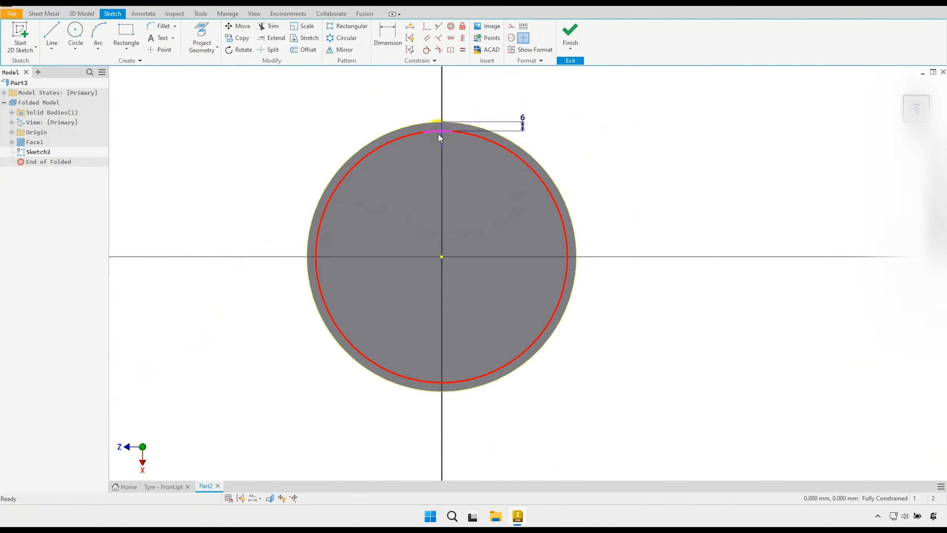
scroll(418, 134, "up", 2)
left_click(410, 130)
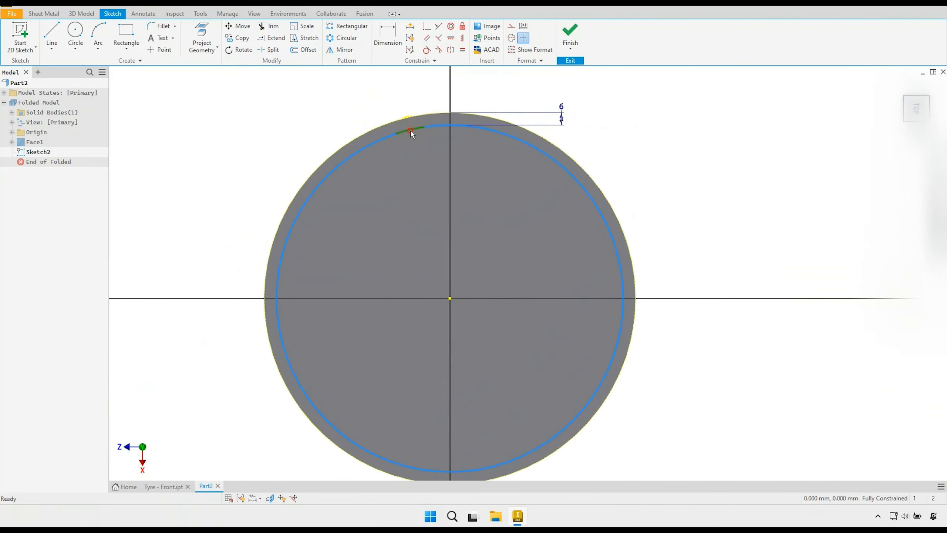
left_click(511, 27)
scroll(443, 171, "up", 3)
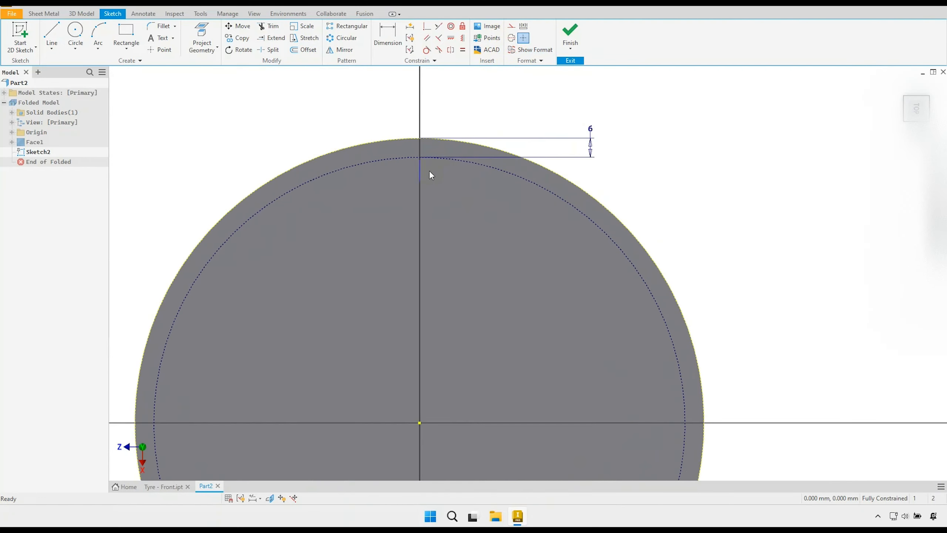
- Draw a 5.5 mm diameter circle where the offset construction circle meets the X axis and finish the sketch
left_click(76, 29)
scroll(424, 171, "up", 3)
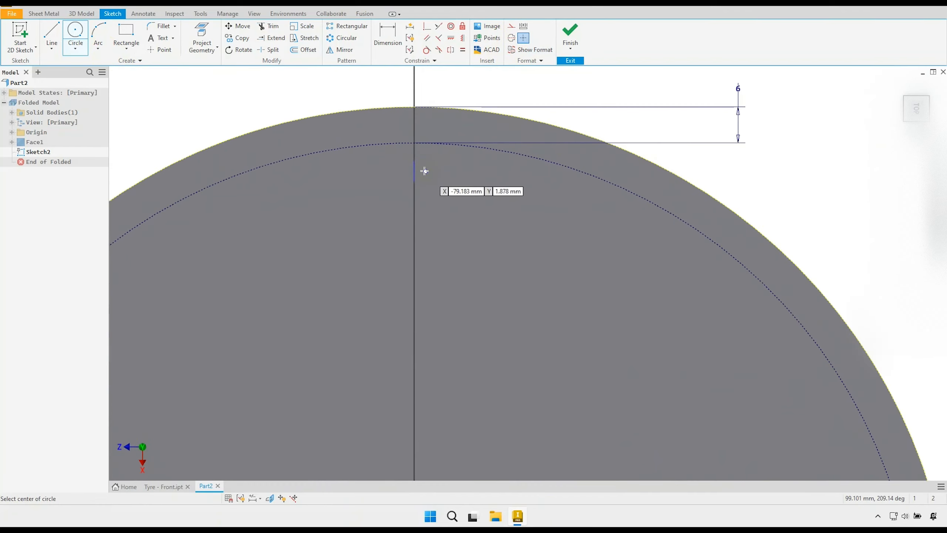
left_click(414, 143)
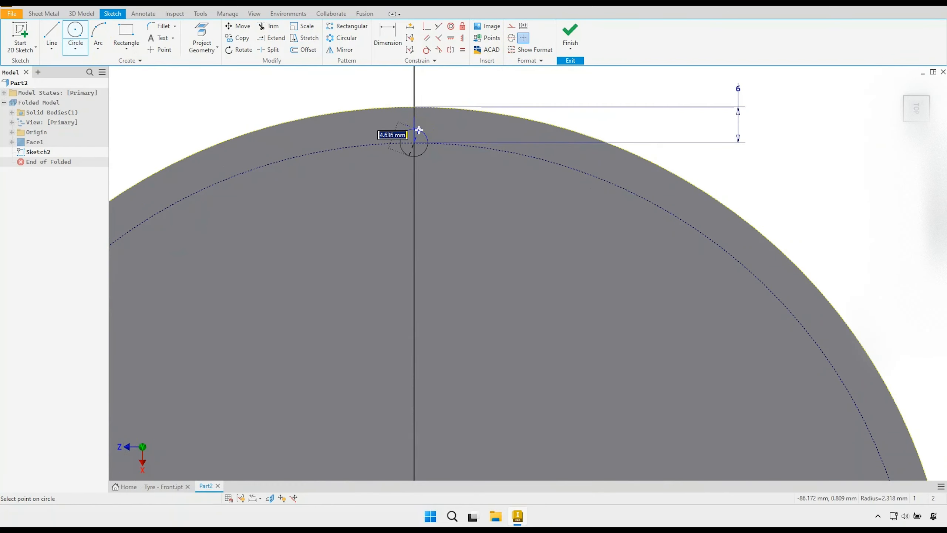
type("5.5")
key("Return")
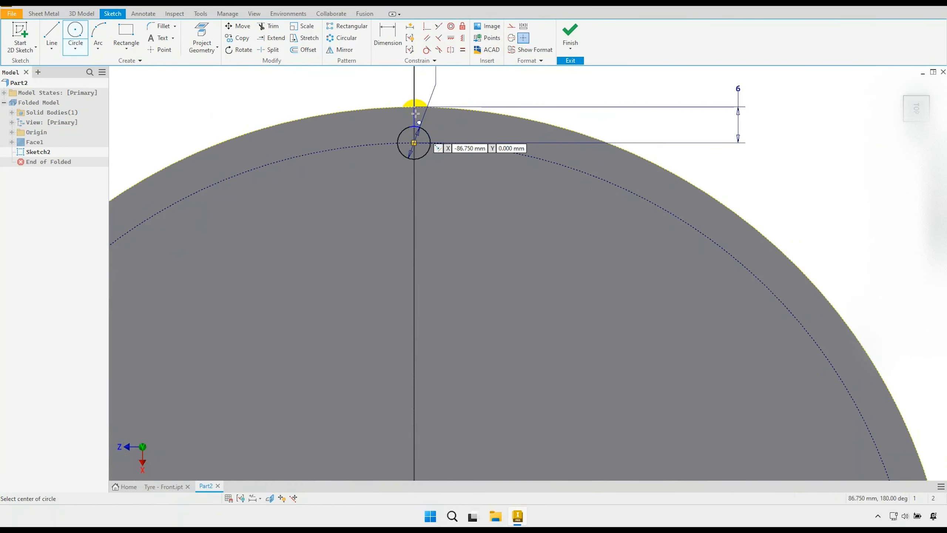
right_click(507, 193)
left_click(509, 188)
scroll(509, 190, "down", 3)
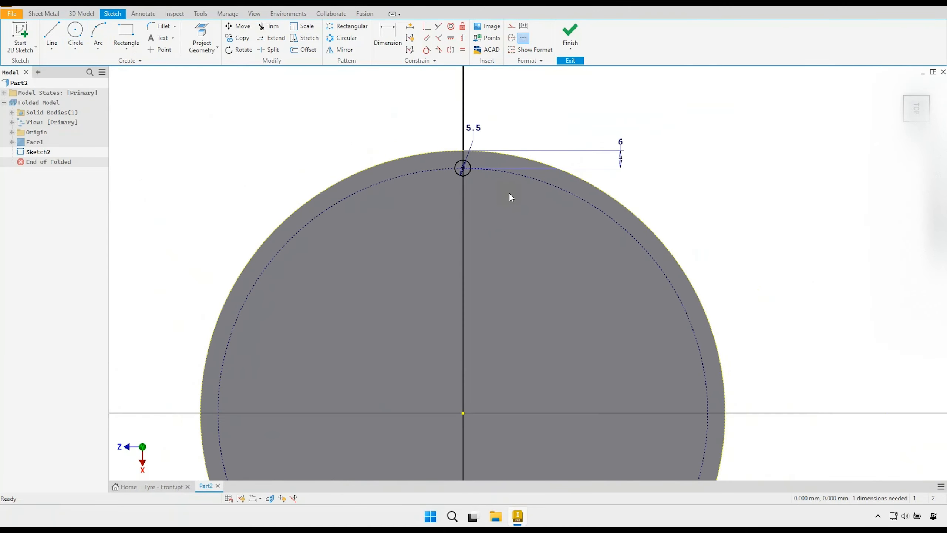
left_click(569, 30)
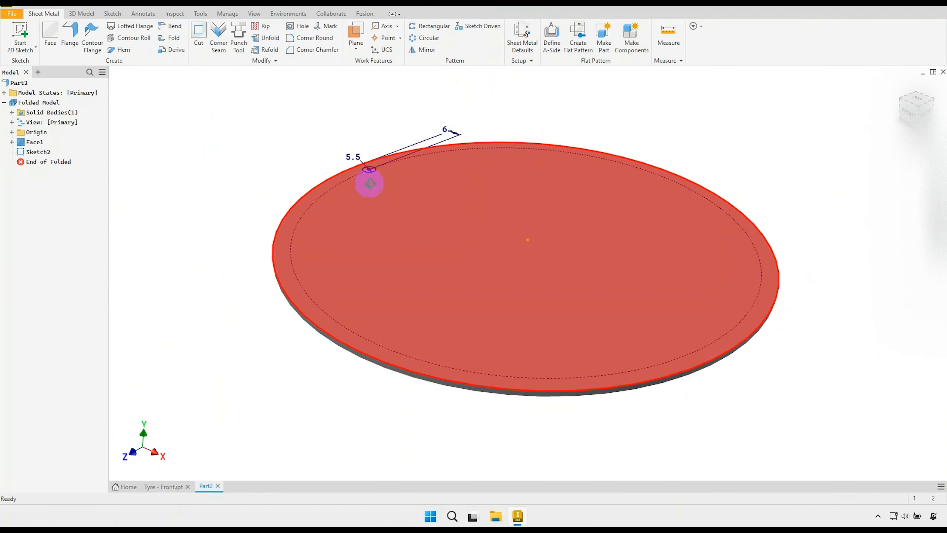
- Cut the 5.5 mm circle through the full sheet thickness of the disc
middle_click_drag(369, 183, 375, 223, "shift")
middle_click_drag(364, 163, 388, 230)
scroll(386, 226, "up", 2)
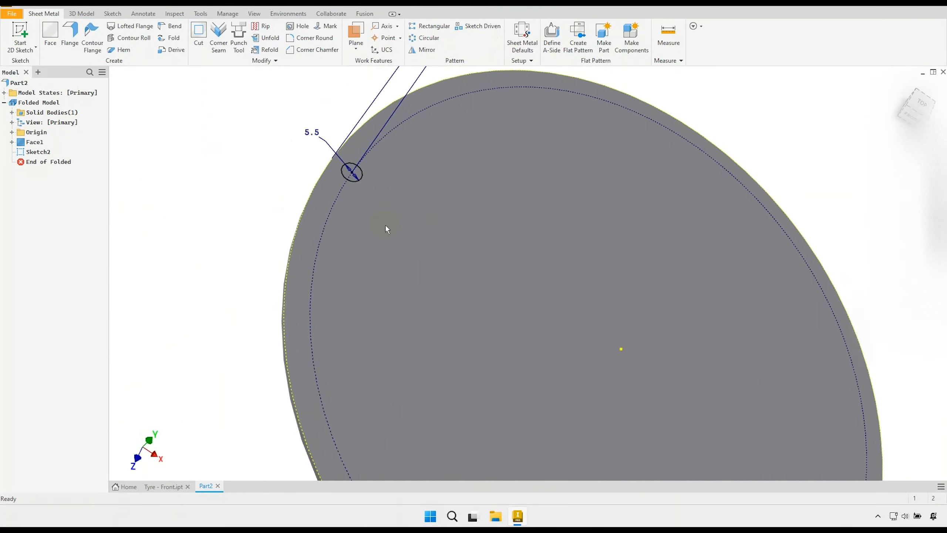
left_click(199, 31)
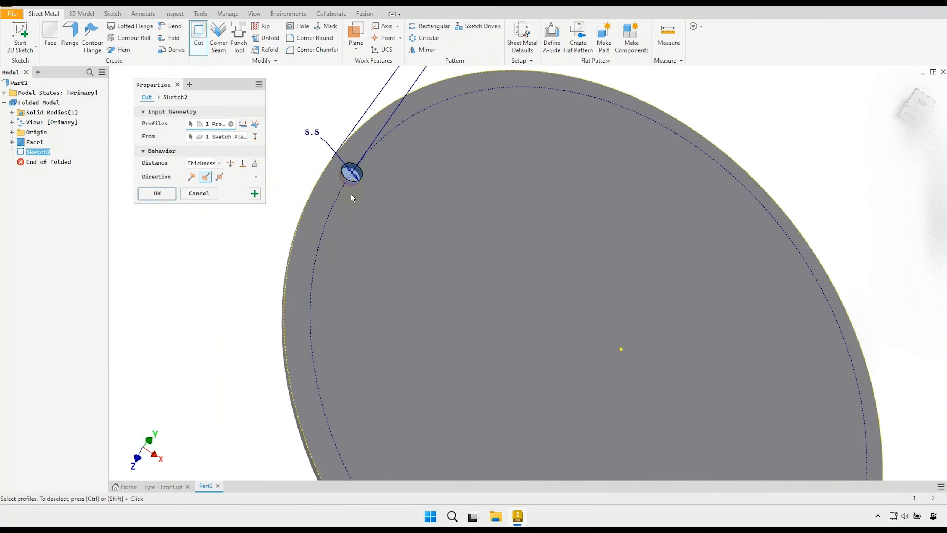
left_click(157, 193)
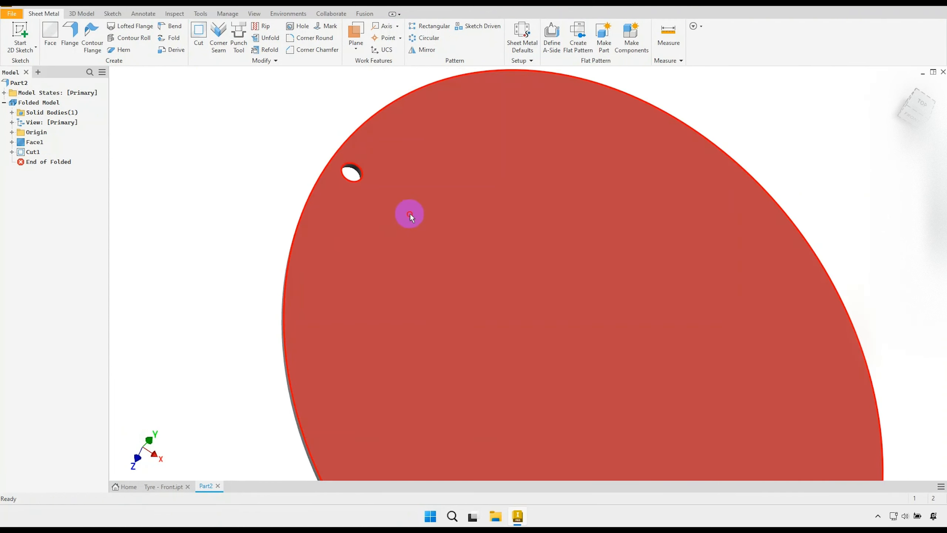
- Start a new sketch on the top face of the drilled disc
left_click(487, 207)
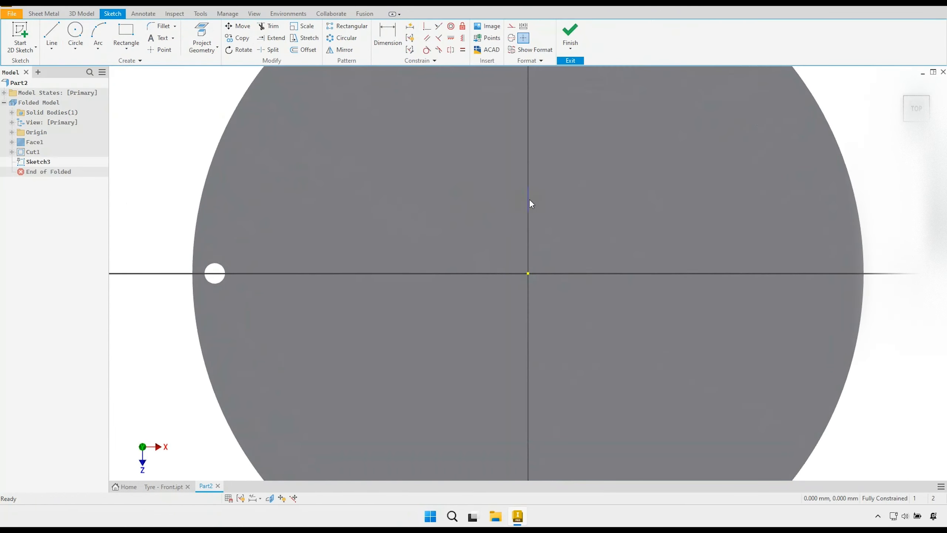
left_click(936, 89)
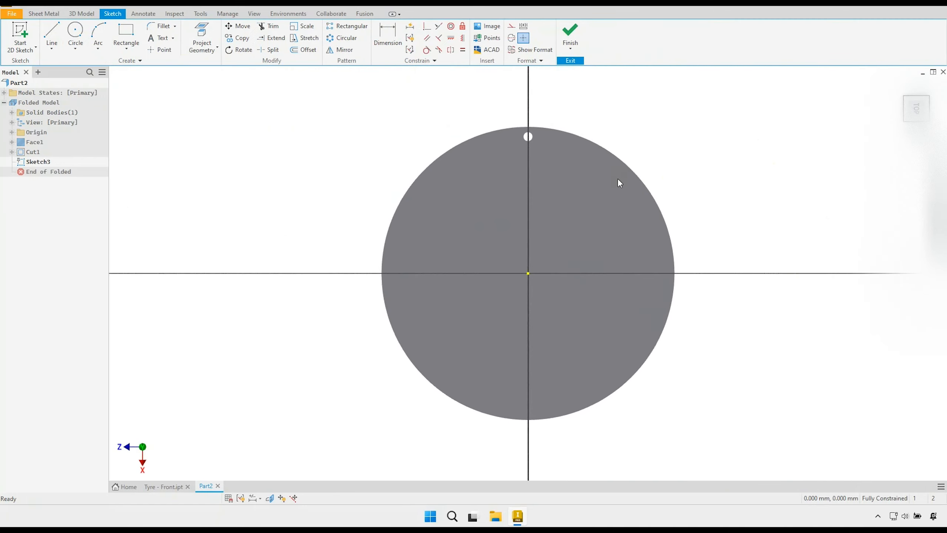
scroll(544, 144, "up", 3)
scroll(539, 151, "up", 2)
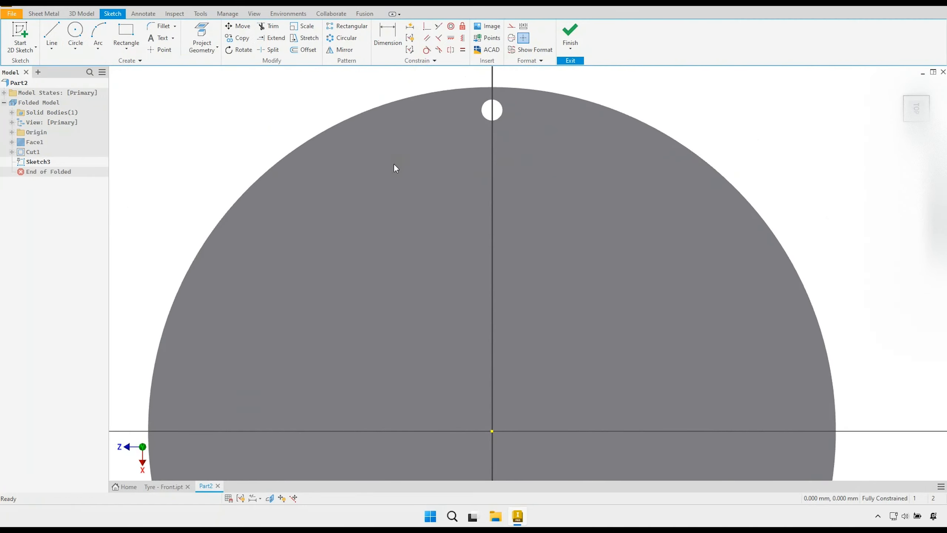
- Draw one line from the disc's centre toward the hole and a perpendicular line about 53 mm long from the centre along the Z axis
left_click(65, 50)
left_click(51, 30)
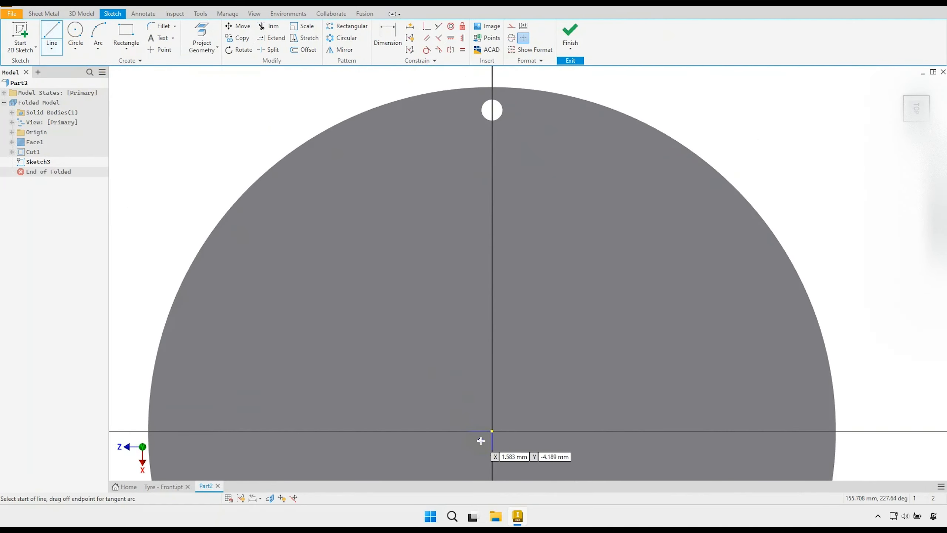
left_click(492, 431)
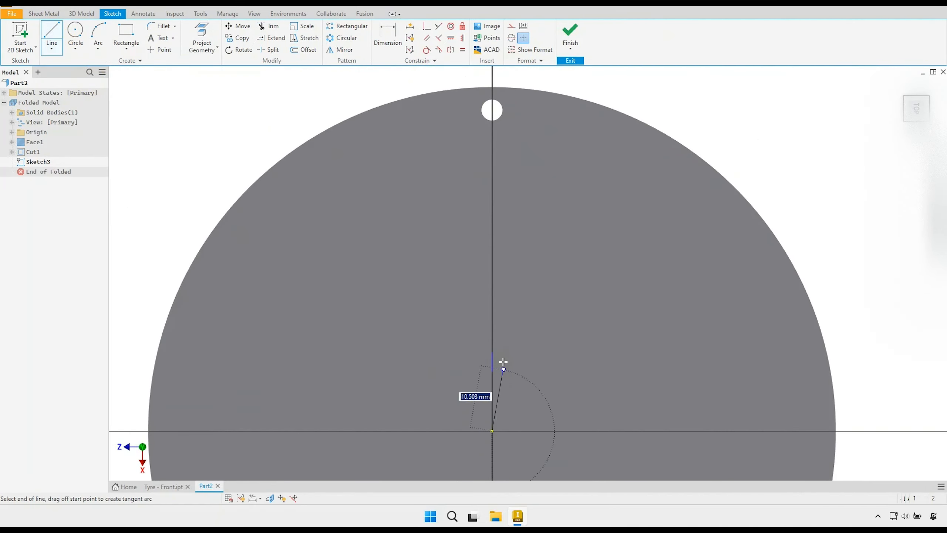
left_click(494, 200)
right_click(528, 191)
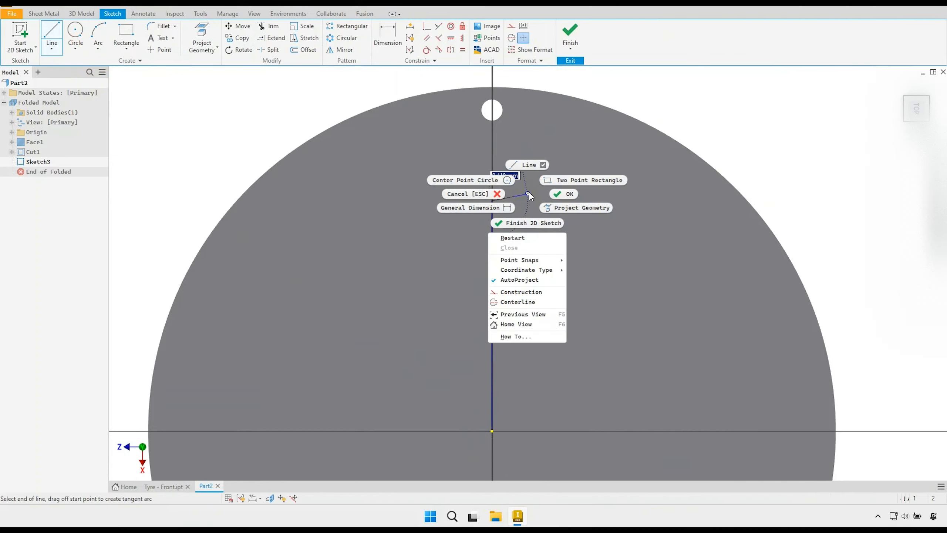
left_click(527, 165)
left_click(492, 431)
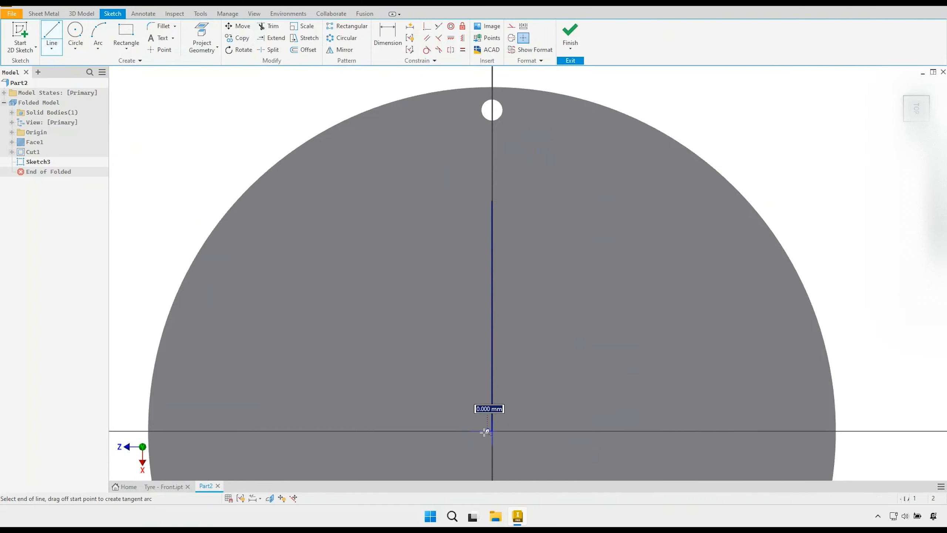
left_click(290, 432)
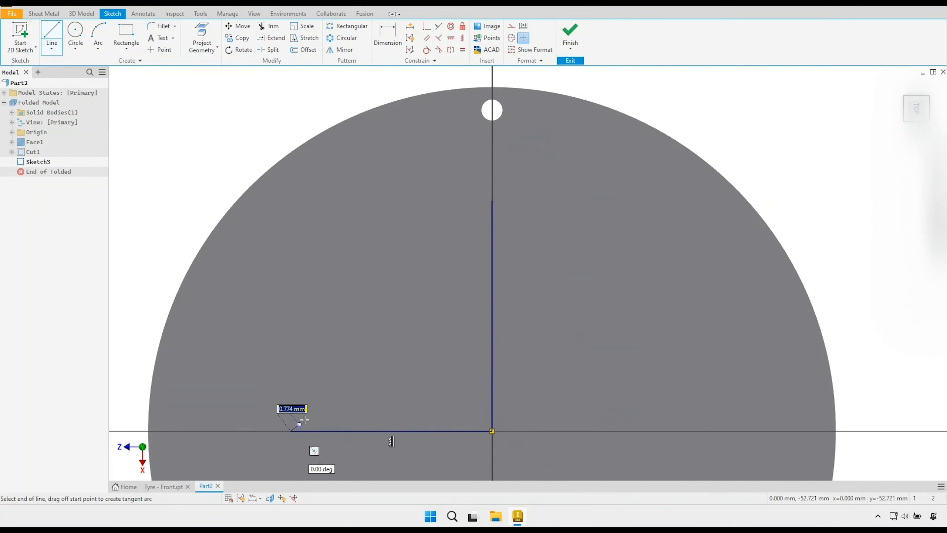
left_click(349, 368)
key("Escape")
- Convert both lines from the centre to construction geometry and constrain them to equal length
left_click_drag(499, 433, 463, 390)
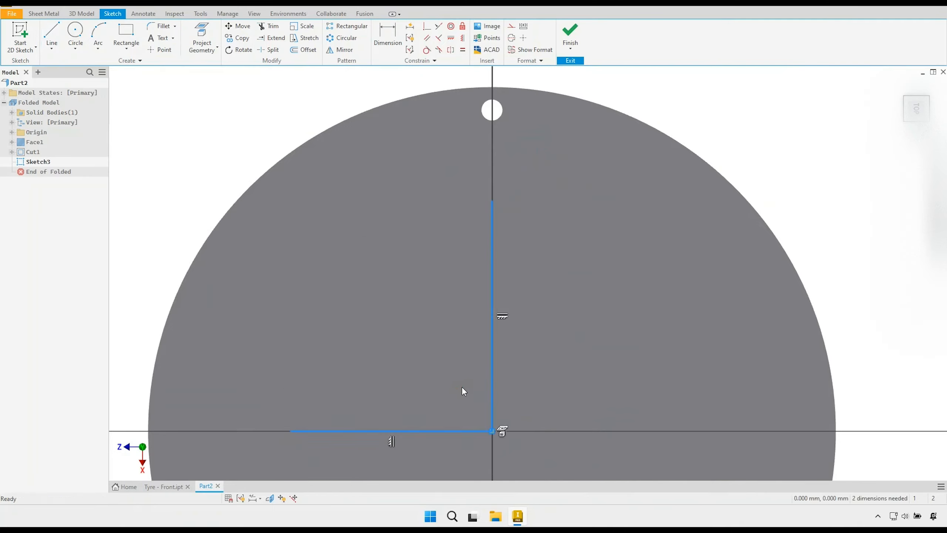
left_click(511, 38)
left_click(511, 27)
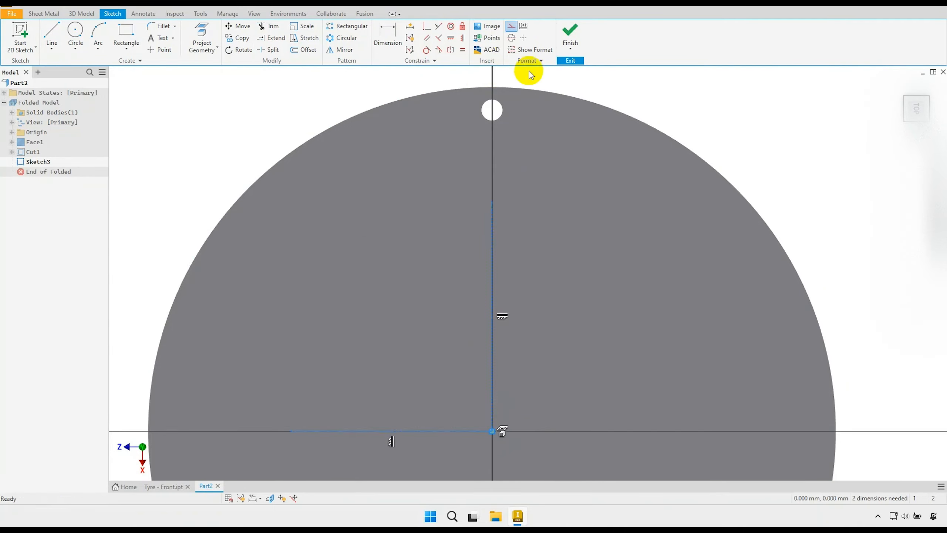
left_click(463, 52)
right_click(388, 258)
left_click(422, 260)
middle_click_drag(462, 295, 404, 278)
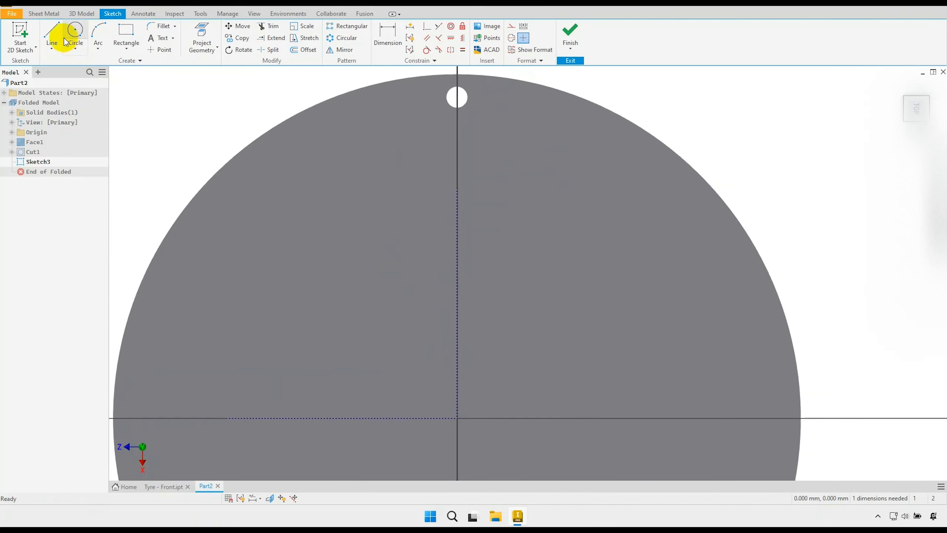
left_click(248, 417)
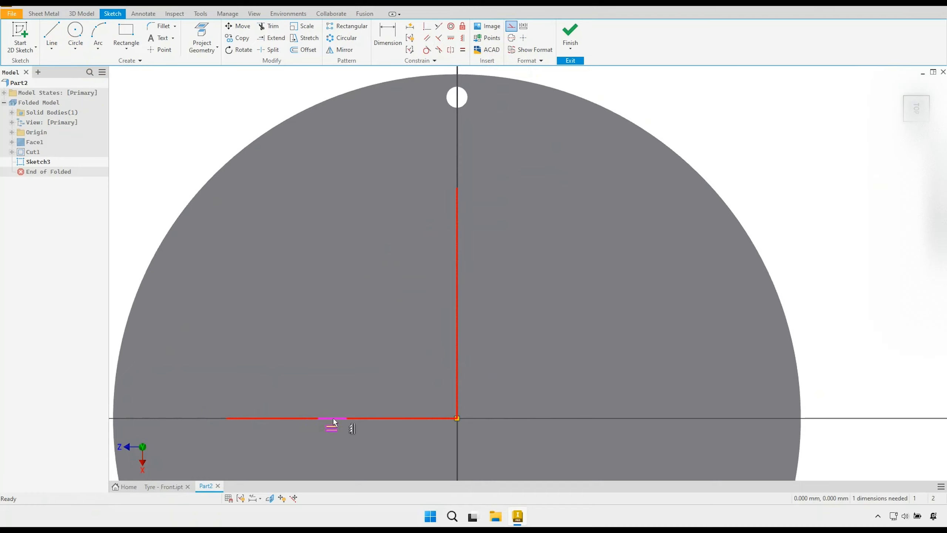
- Delete the construction line along the Z axis and draw a slanted line from the disc's centre, about 31° from the vertical construction line
right_click(333, 417)
left_click(332, 388)
left_click(52, 36)
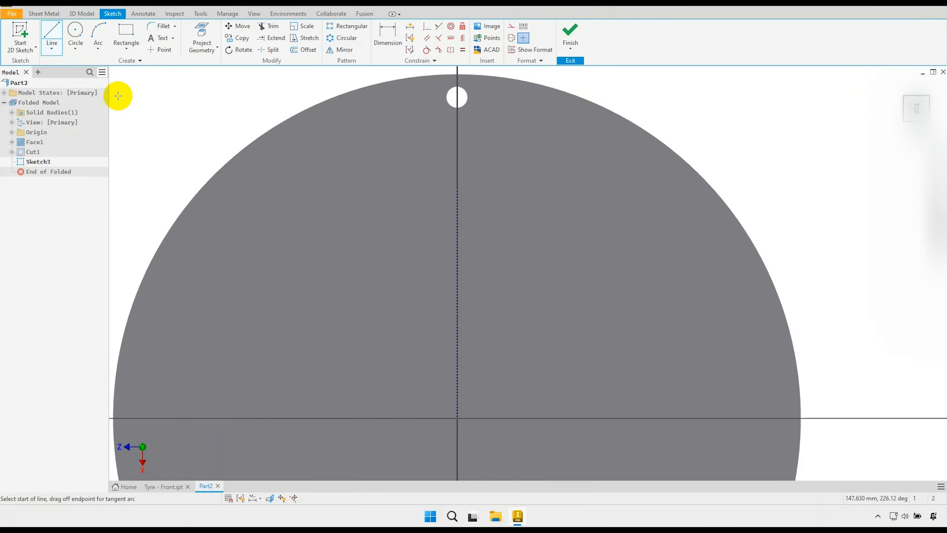
left_click(457, 418)
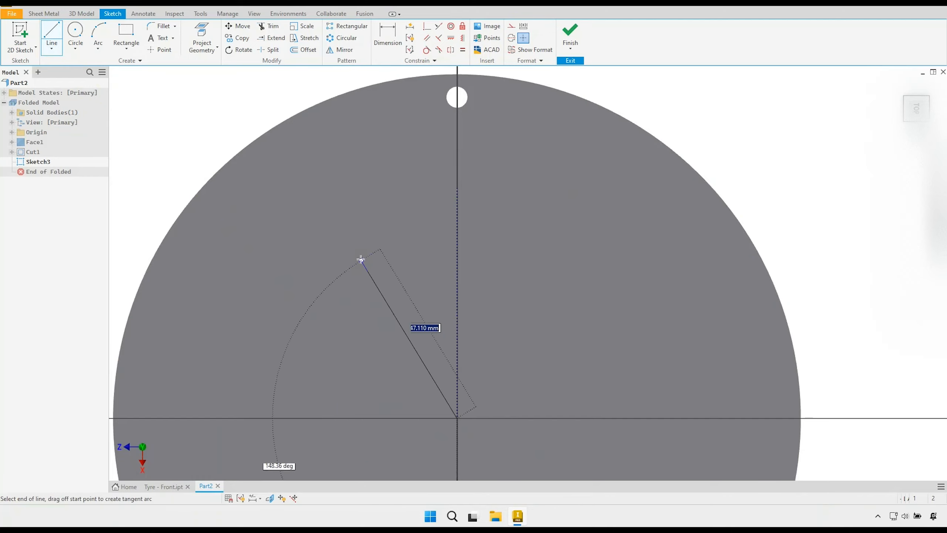
left_click(350, 243)
right_click(400, 235)
left_click(434, 235)
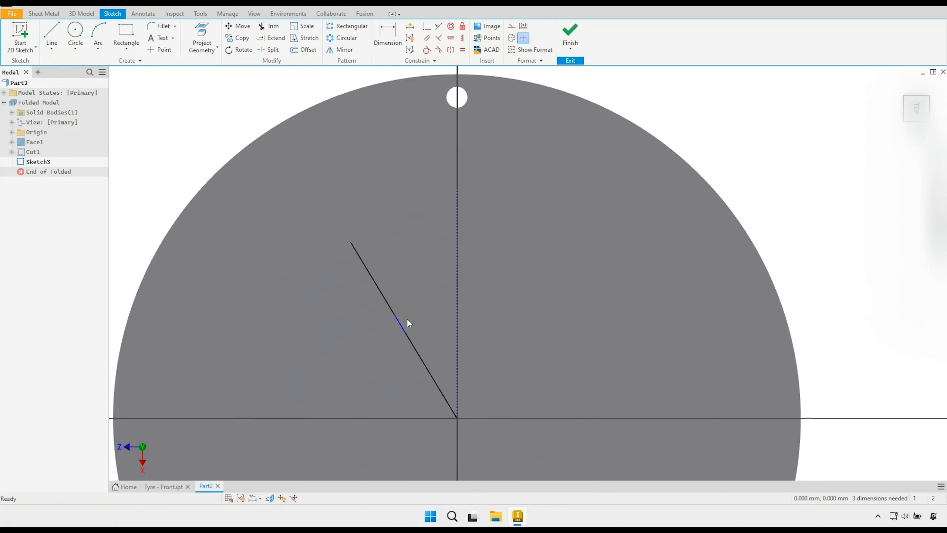
- Constrain the slanted line to equal length with the vertical construction line and convert it to construction geometry
left_click(458, 304)
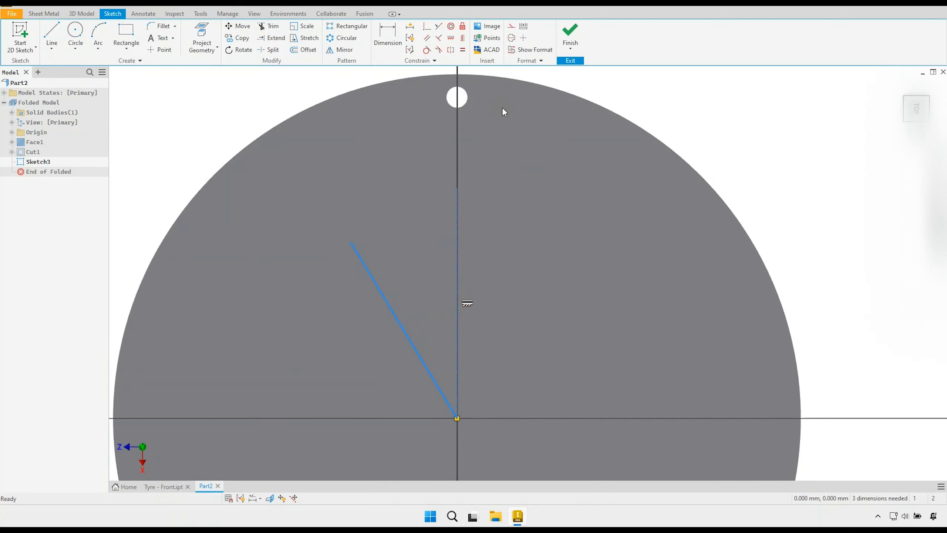
left_click(467, 51)
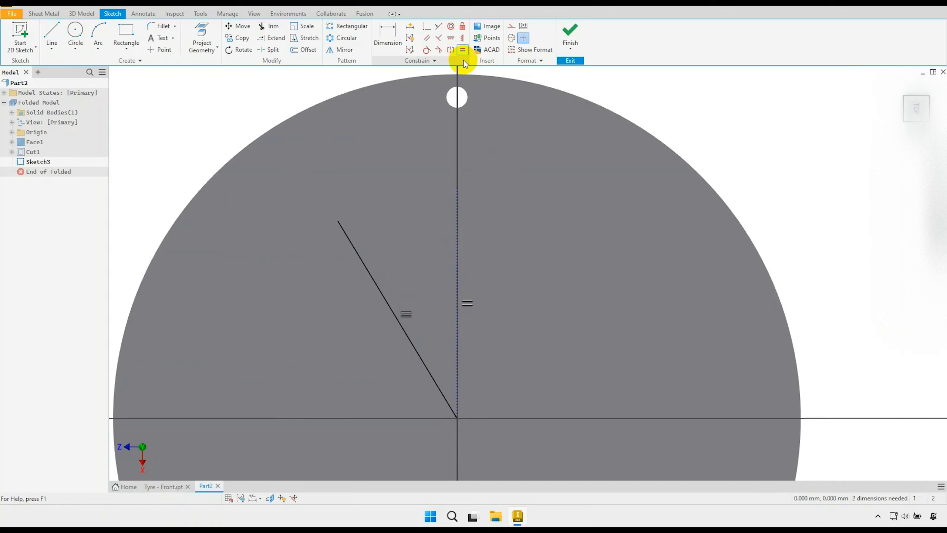
left_click(511, 27)
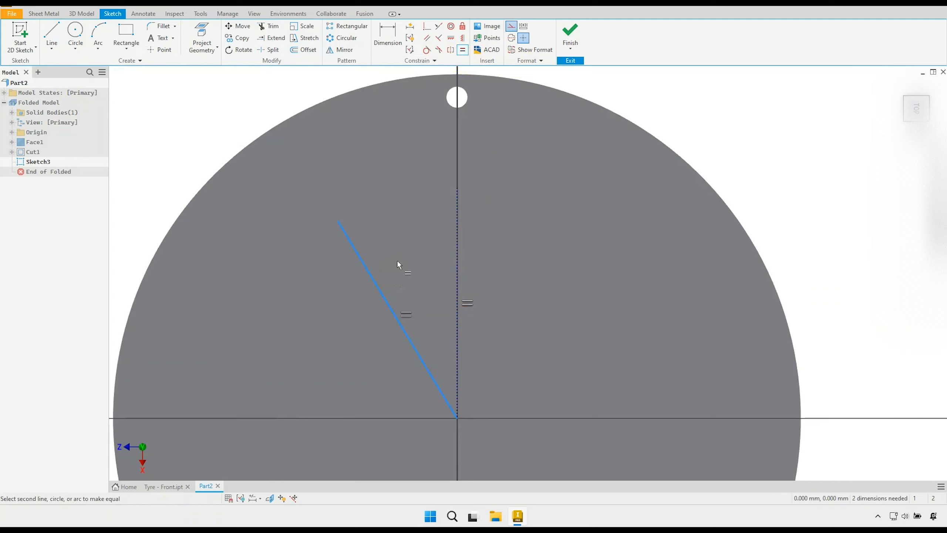
left_click(511, 26)
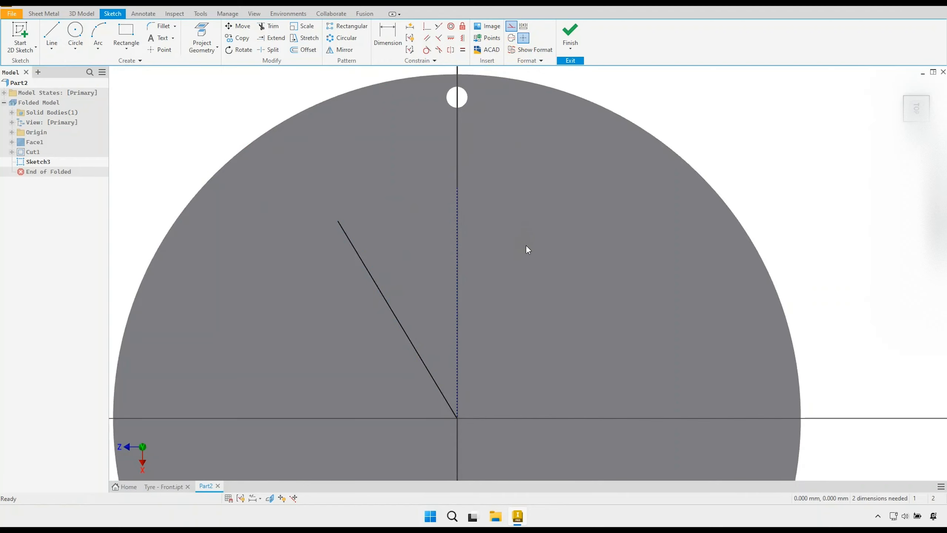
left_click(402, 325)
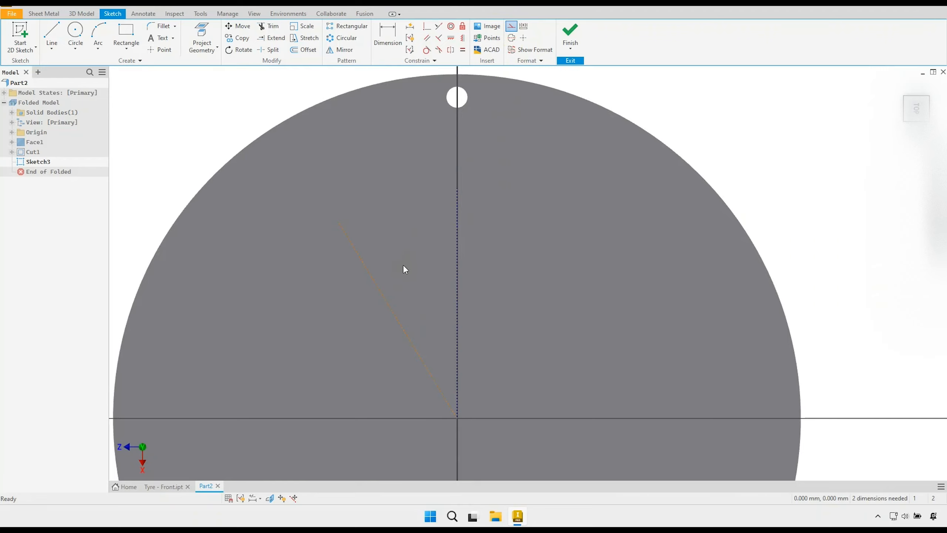
- Dimension the angle between the slanted and vertical construction lines as 5.5°
scroll(399, 258, "up", 3)
left_click(388, 36)
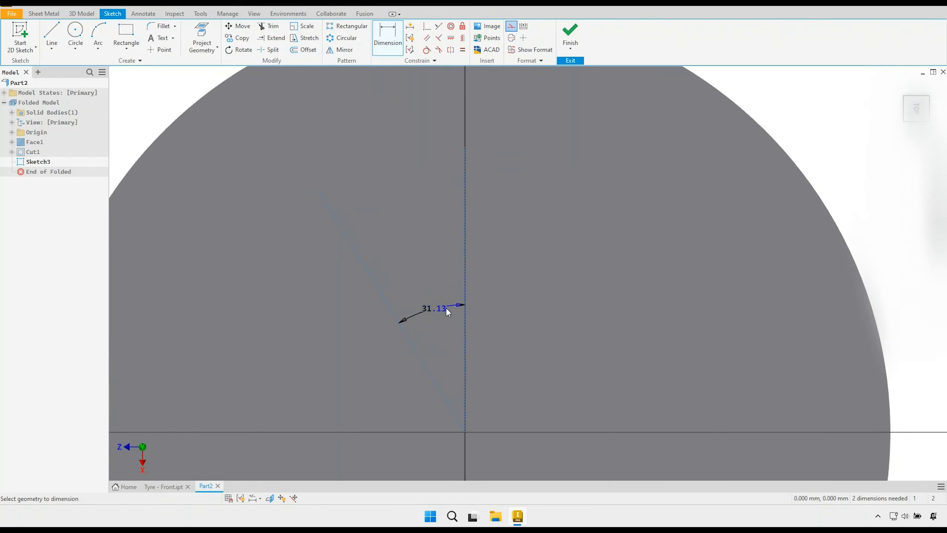
left_click(446, 312)
type("5.")
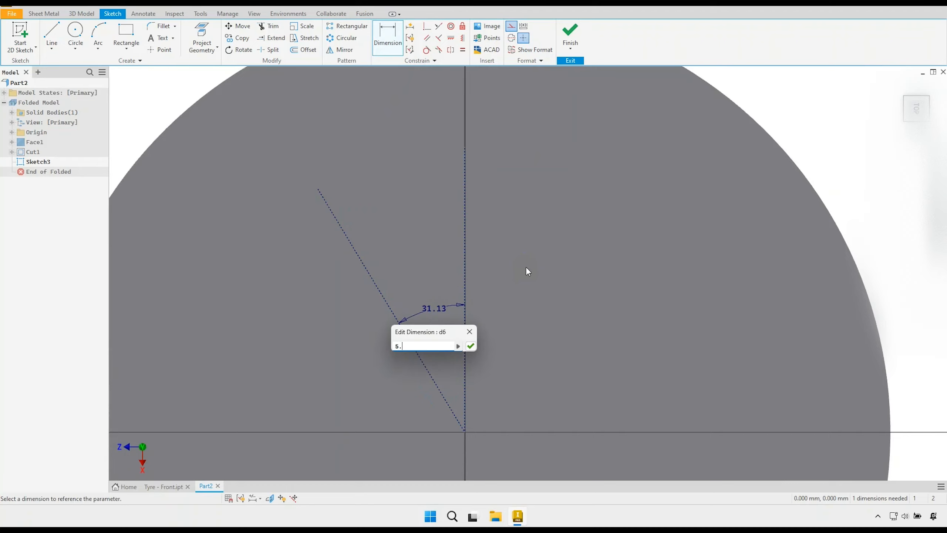
type("5")
key("Return")
right_click(502, 259)
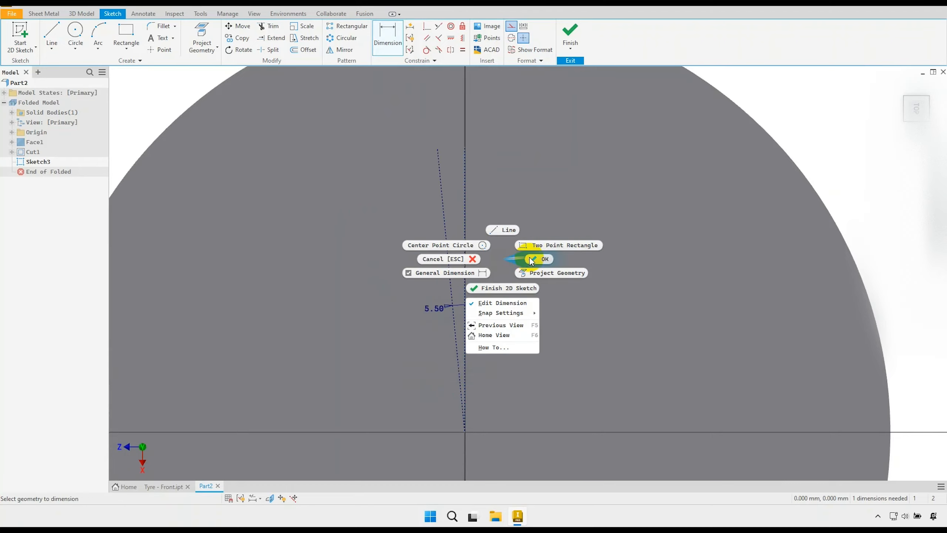
left_click(531, 259)
- Draw a 153 mm diameter construction circle centred on the disc, and switch construction mode off
left_click(75, 32)
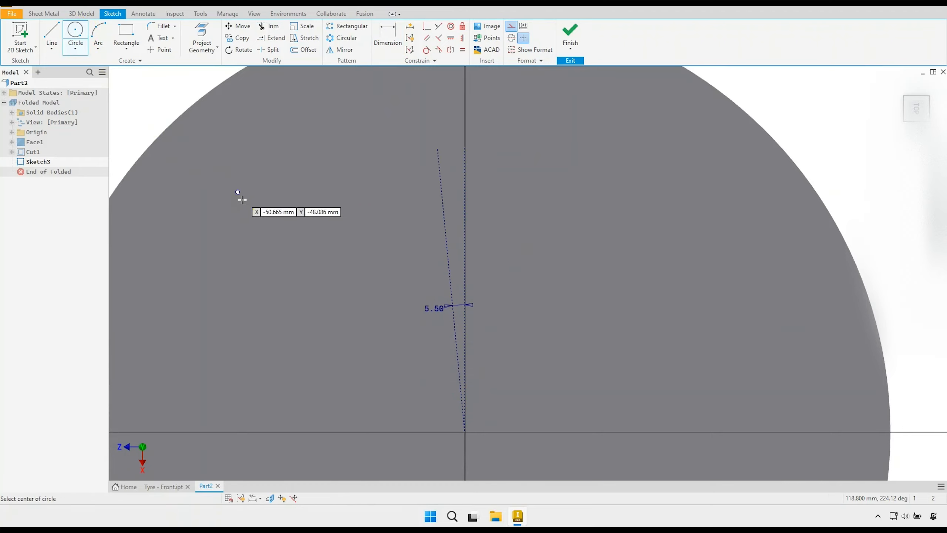
scroll(255, 212, "down", 3)
left_click(396, 361)
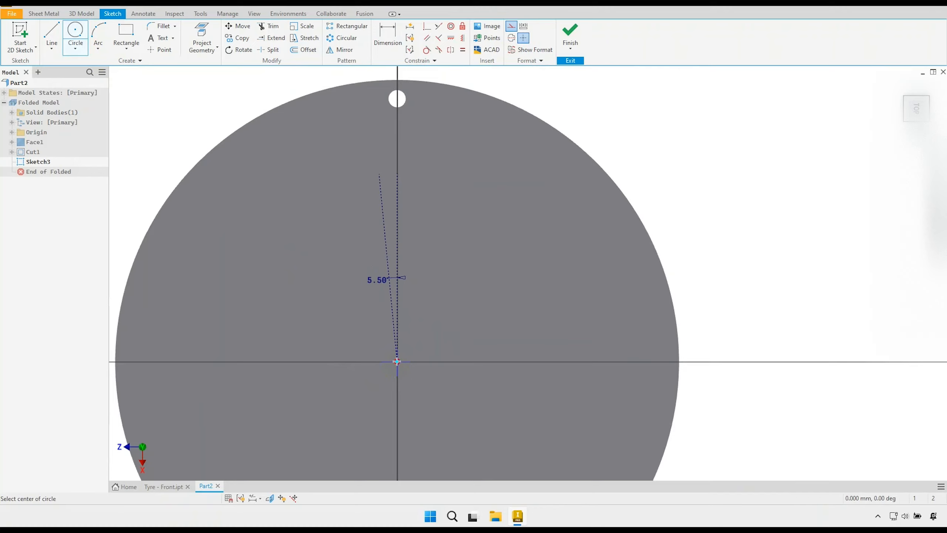
type("15")
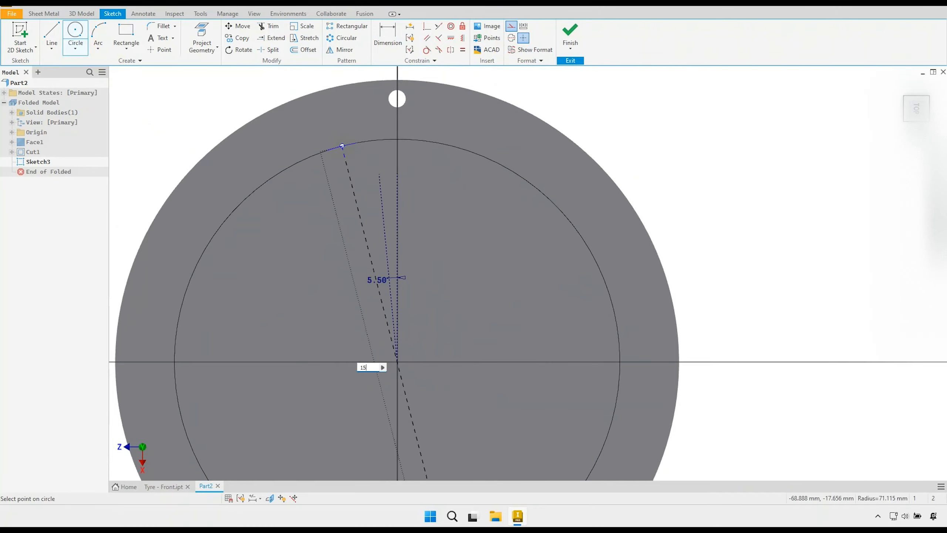
type("3")
key("Return")
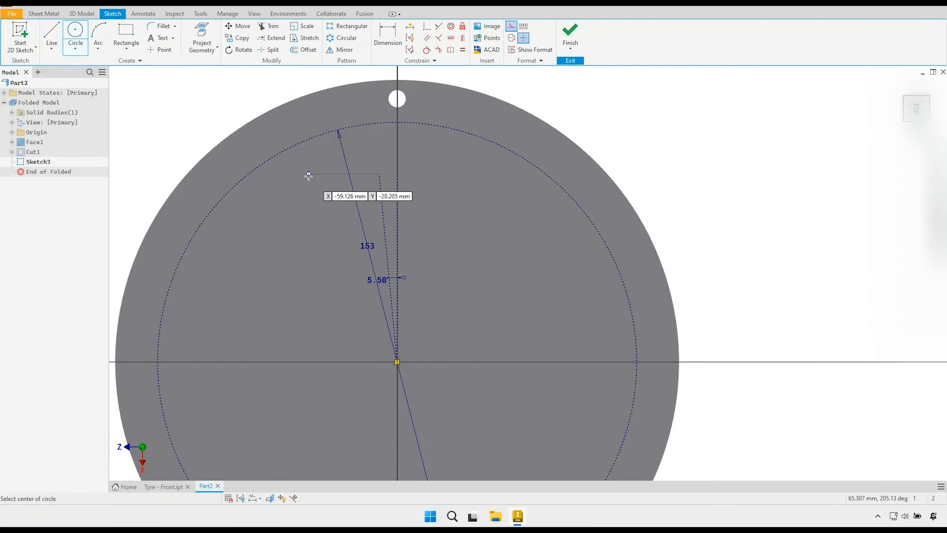
left_click(511, 39)
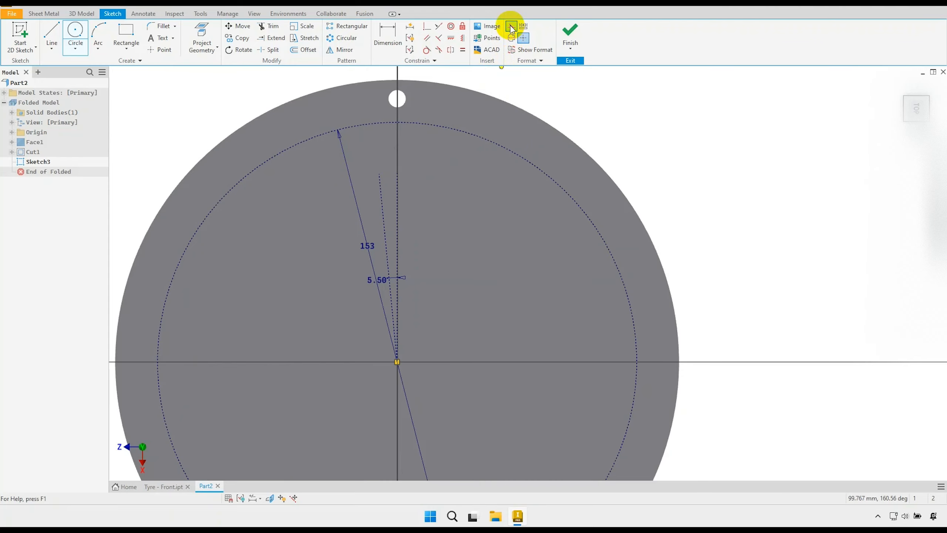
right_click(449, 169)
left_click(490, 167)
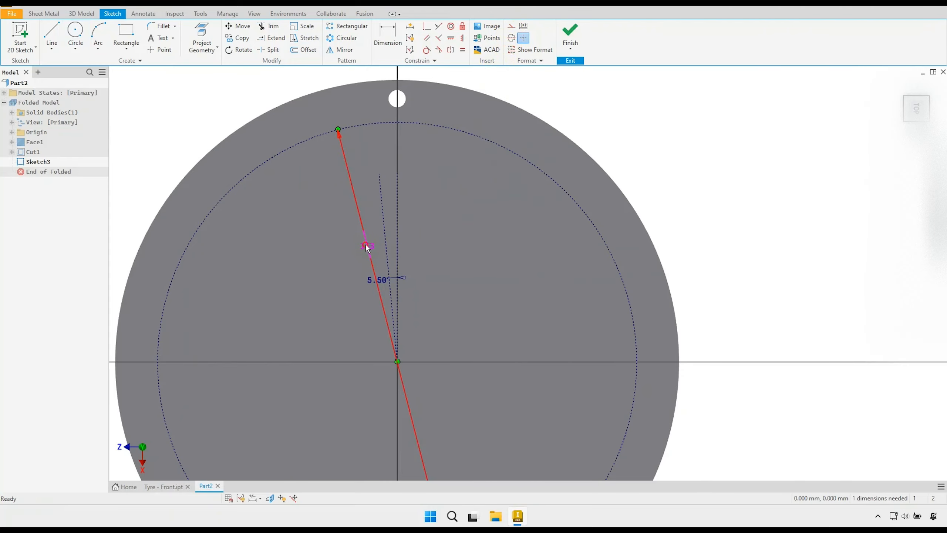
- Move the 153 mm dimension clear of the lines and extend the slanted line's free end onto the construction circle
left_click_drag(369, 248, 343, 256)
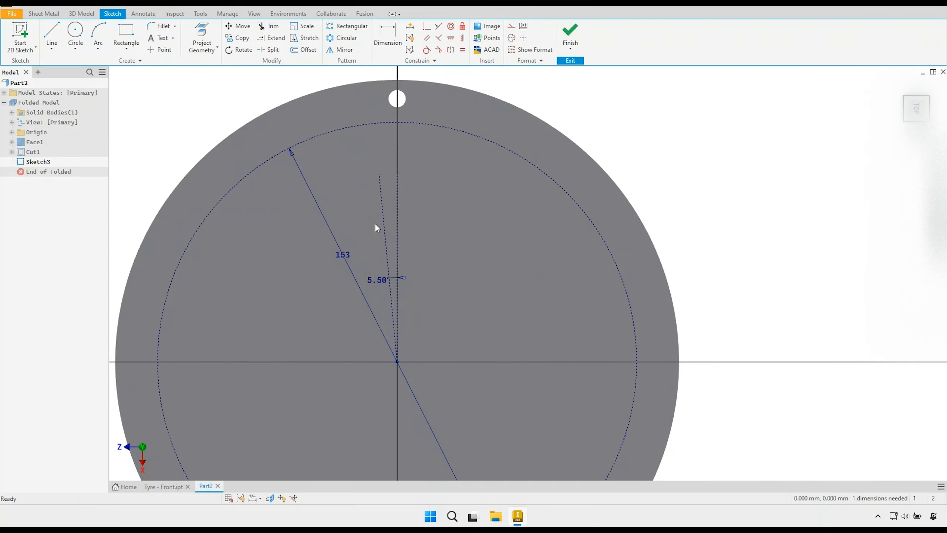
middle_click_drag(375, 223, 367, 288)
left_click_drag(372, 246, 376, 193)
scroll(378, 206, "up", 4)
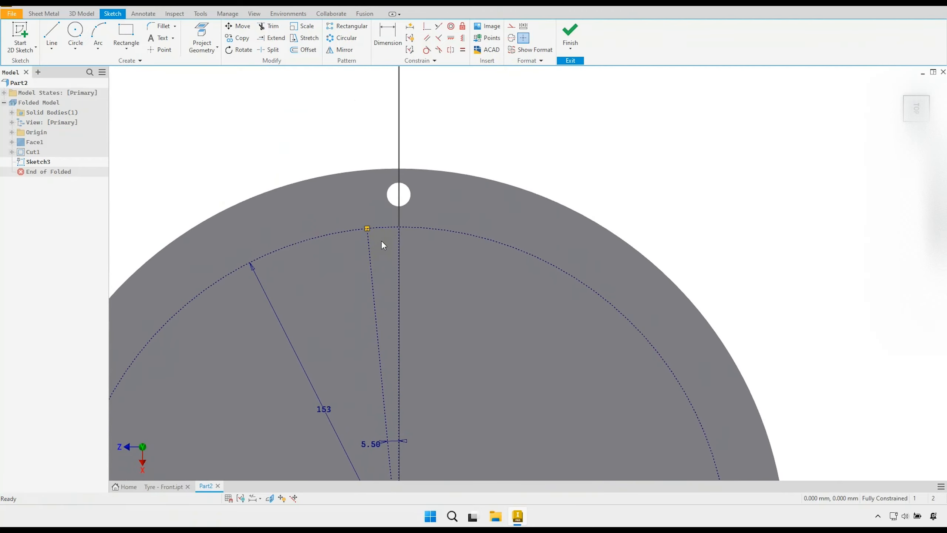
- Draw a 5.5 mm circle where the slanted line meets the construction circle, and move its dimension label outside the disc
left_click(75, 30)
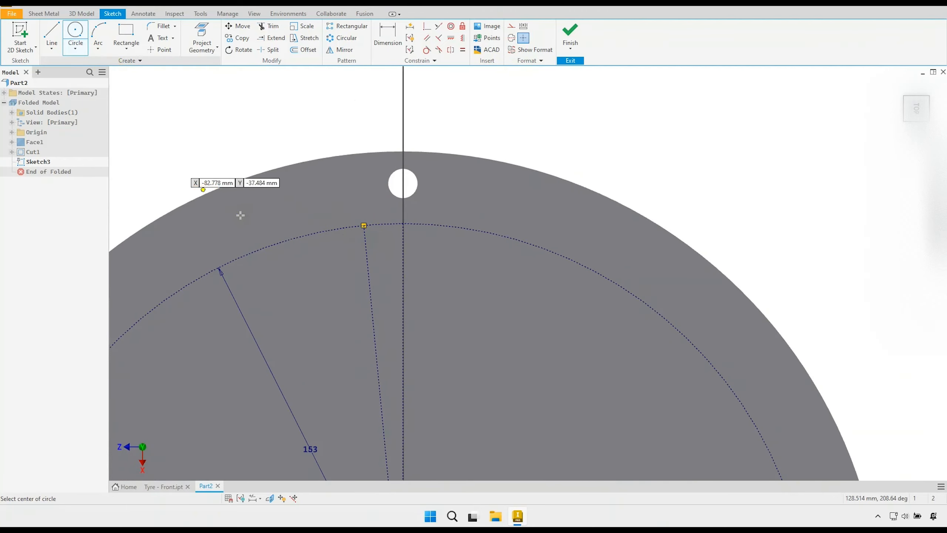
scroll(364, 234, "up", 1)
scroll(364, 223, "up", 1)
left_click(364, 221)
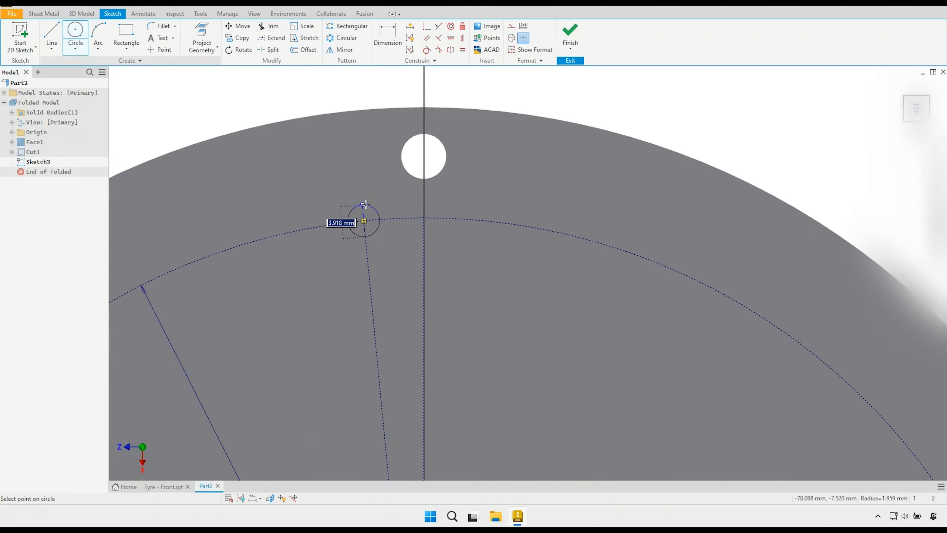
type("5.5")
key("Return")
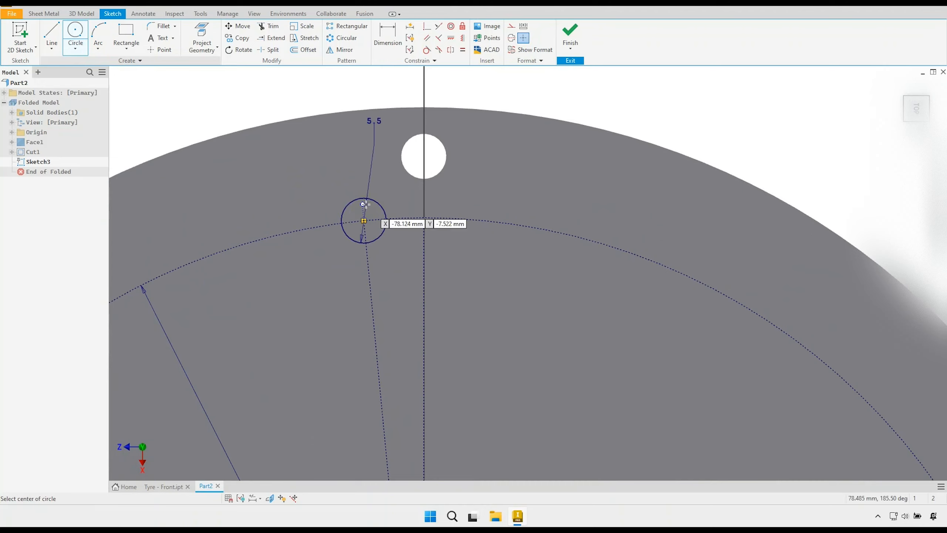
right_click(343, 286)
left_click(374, 280)
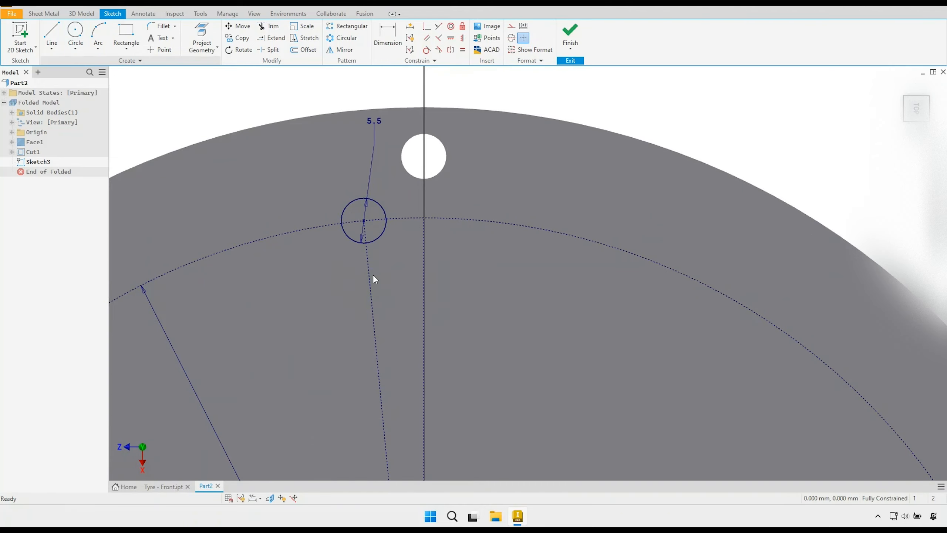
left_click_drag(372, 118, 340, 79)
- Finish the sketch and cut the new 5.5 mm circle through the full sheet thickness
left_click(568, 44)
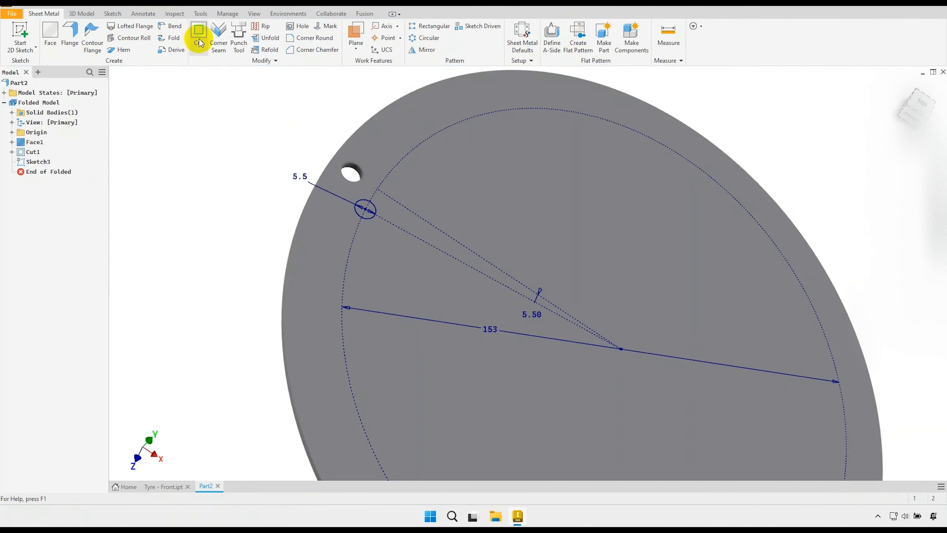
left_click(199, 40)
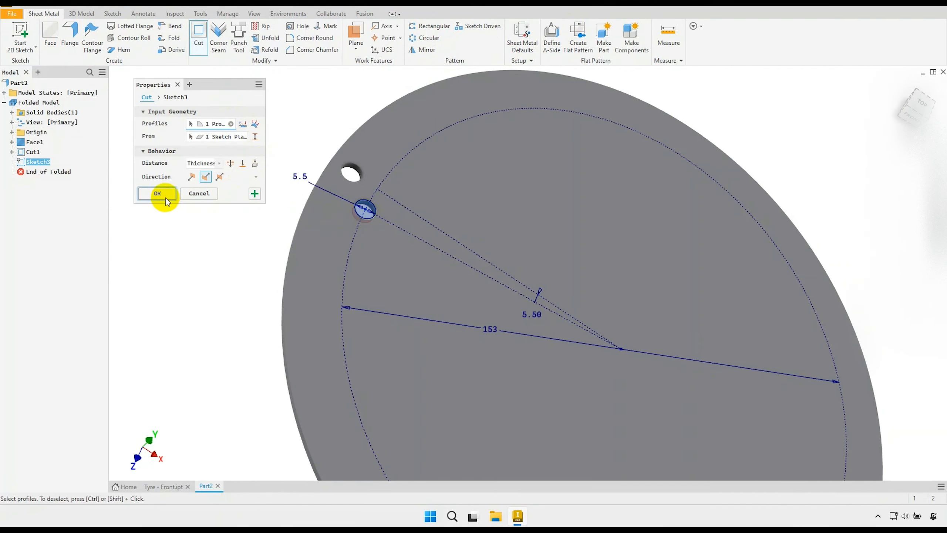
left_click(156, 195)
- Create a circular pattern of both hole cuts about the disc's axis with 36 occurrences over 360°
scroll(399, 194, "down", 3)
mouse_move(442, 215)
middle_mouse_down("shift")
mouse_move(406, 201)
mouse_move(336, 238)
mouse_move(362, 243)
middle_mouse_up("shift")
middle_click_drag(462, 245, 440, 263)
left_click(425, 38)
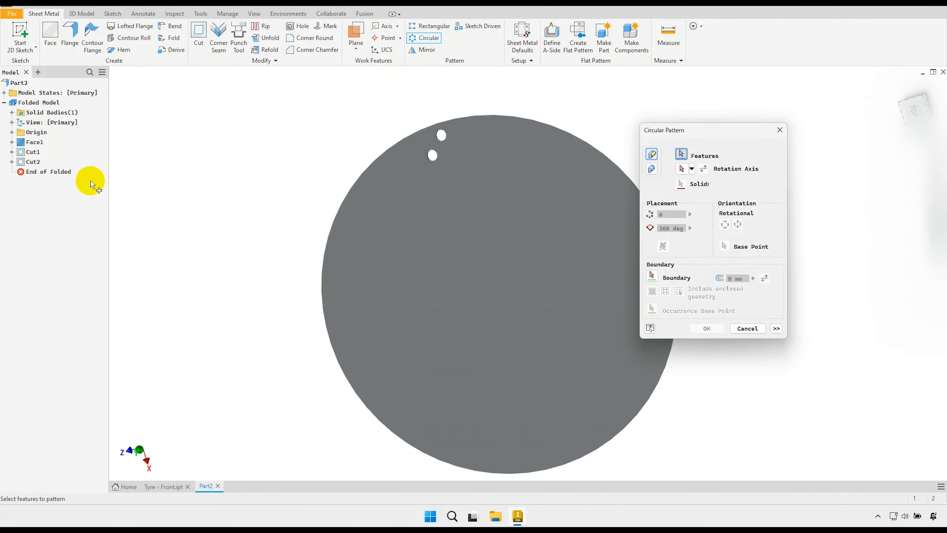
left_click(35, 163)
left_click(33, 151)
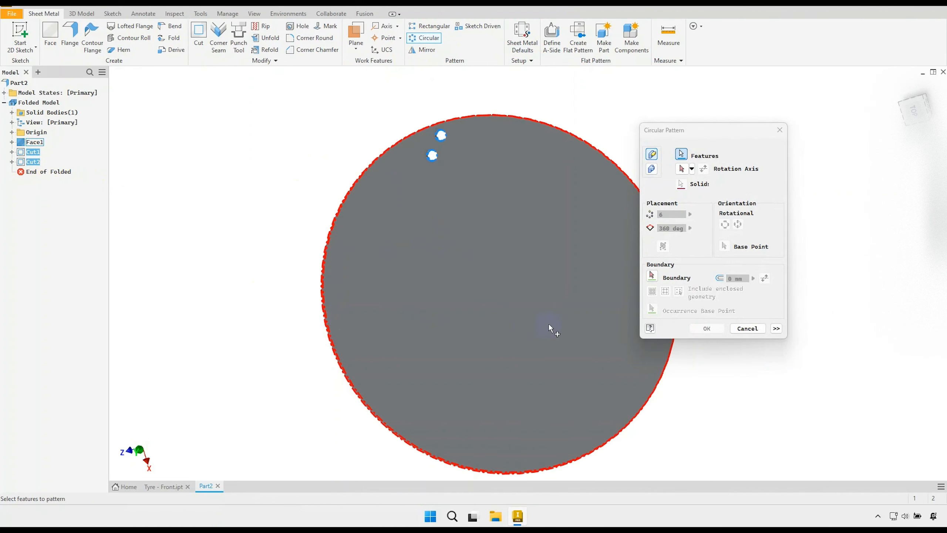
left_click(682, 169)
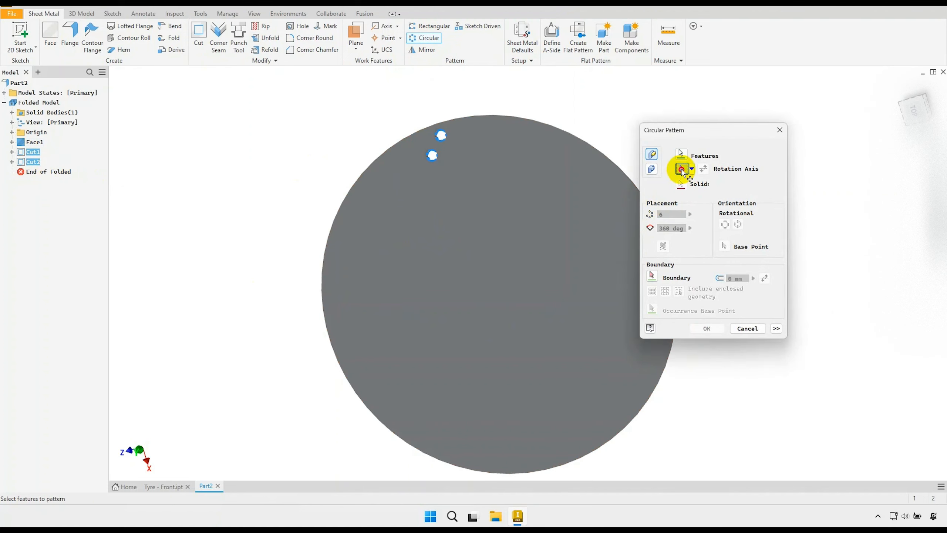
left_click(626, 169)
type("36")
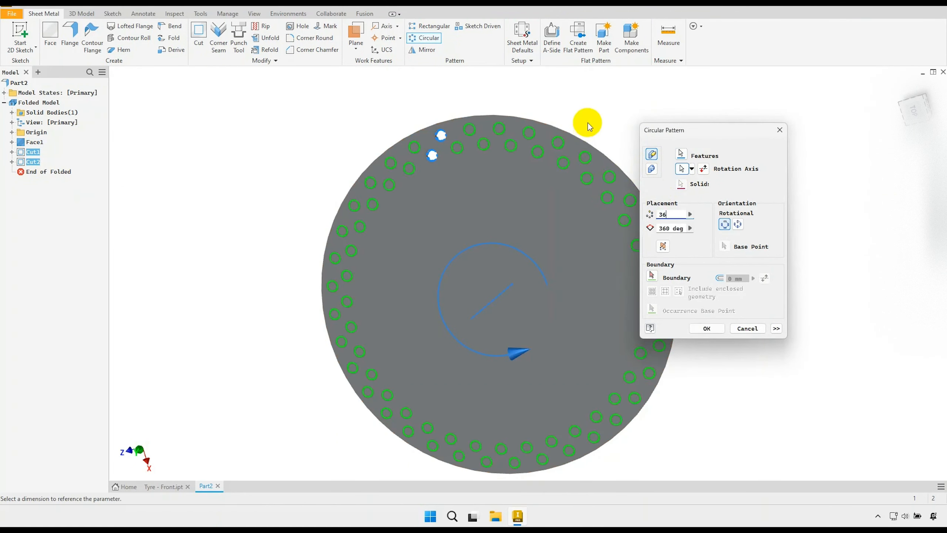
scroll(532, 183, "down", 2)
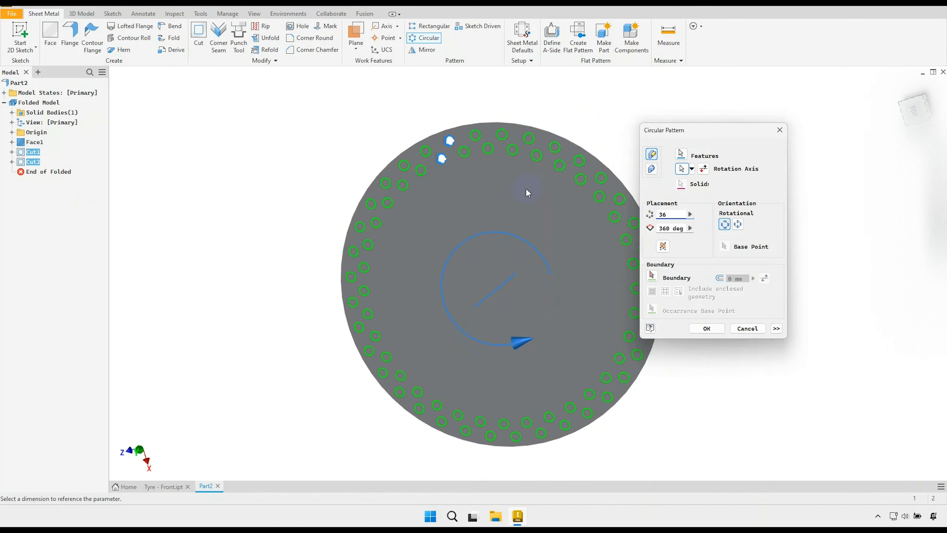
middle_click_drag(531, 205, 480, 203)
scroll(492, 211, "up", 2)
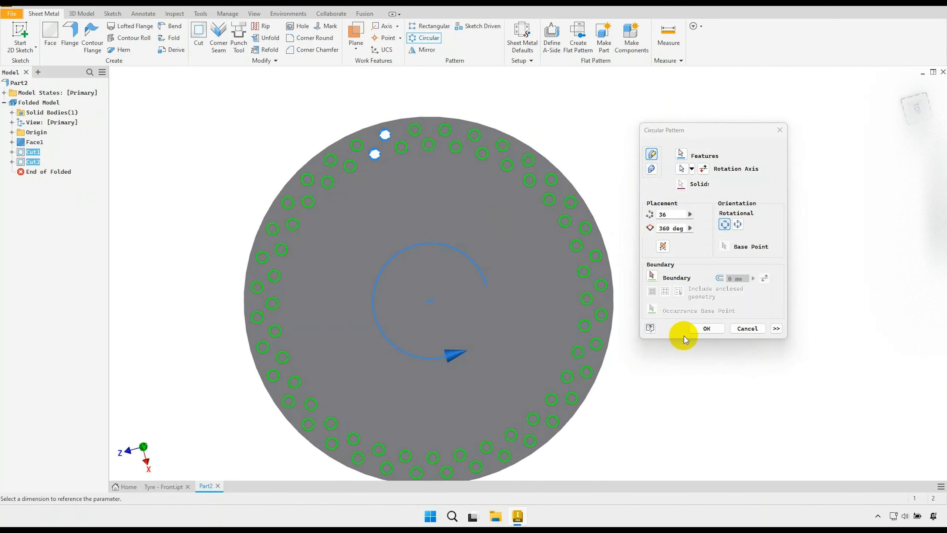
left_click(706, 328)
middle_click_drag(476, 331, 477, 317)
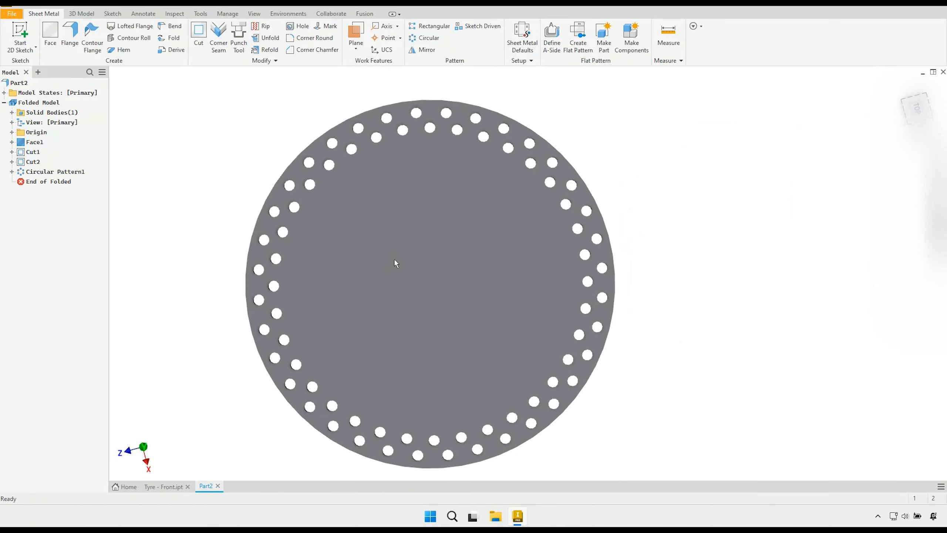
- Start a new sketch on the top face of the disc with the patterned holes
left_click(396, 272)
left_click(469, 256)
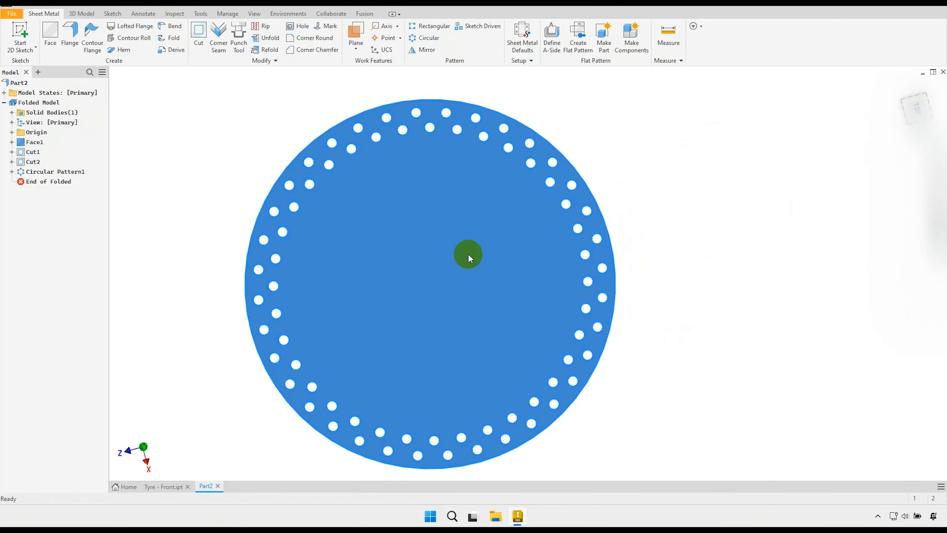
scroll(498, 268, "up", 2)
mouse_move(509, 262)
middle_mouse_down()
mouse_move(499, 268)
mouse_move(508, 298)
mouse_move(497, 316)
middle_mouse_up()
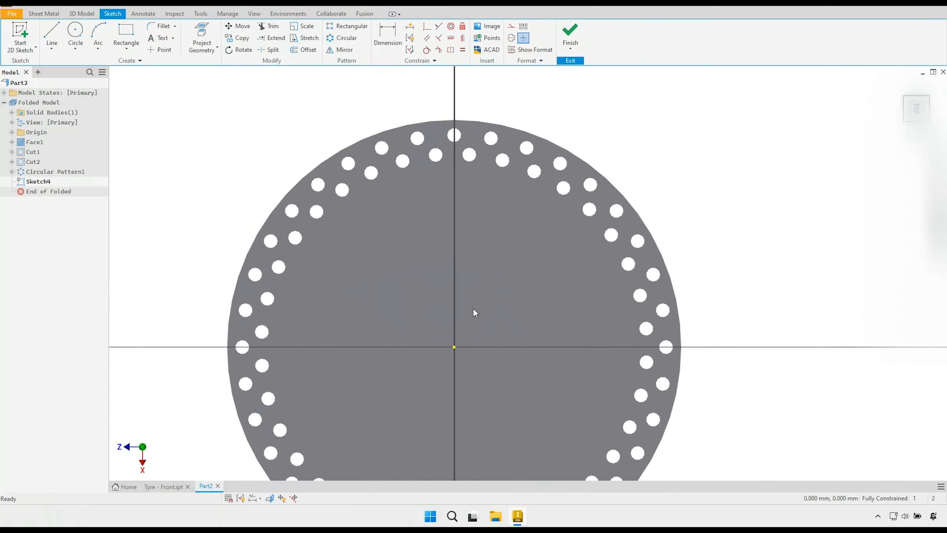
- Draw a centre-point arc about the disc's centre, about 64 mm in radius, in the upper-left quadrant inside the hole rings
left_click(96, 49)
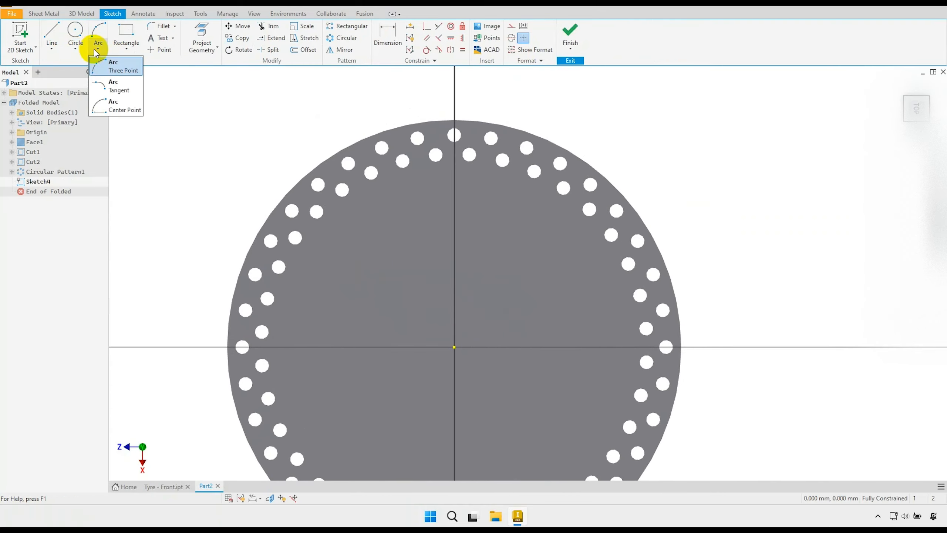
left_click(121, 108)
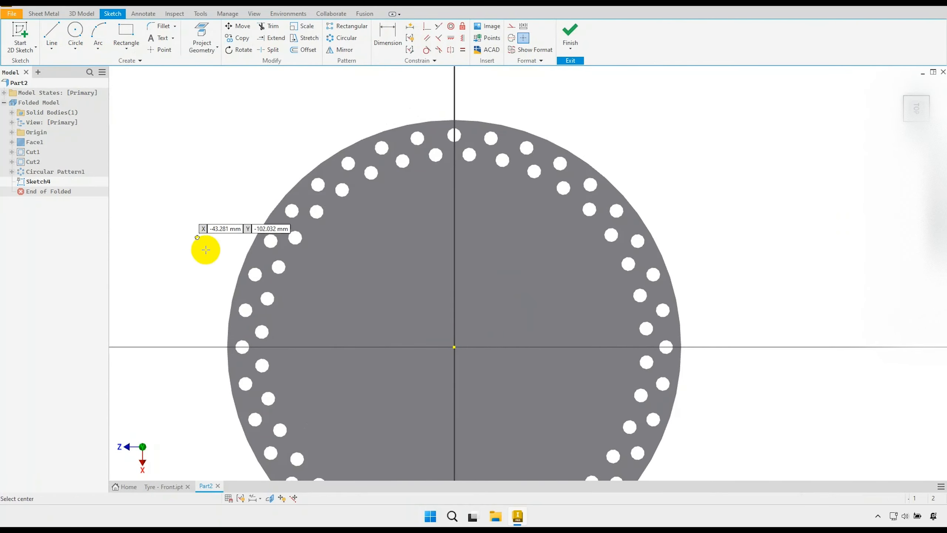
left_click(454, 347)
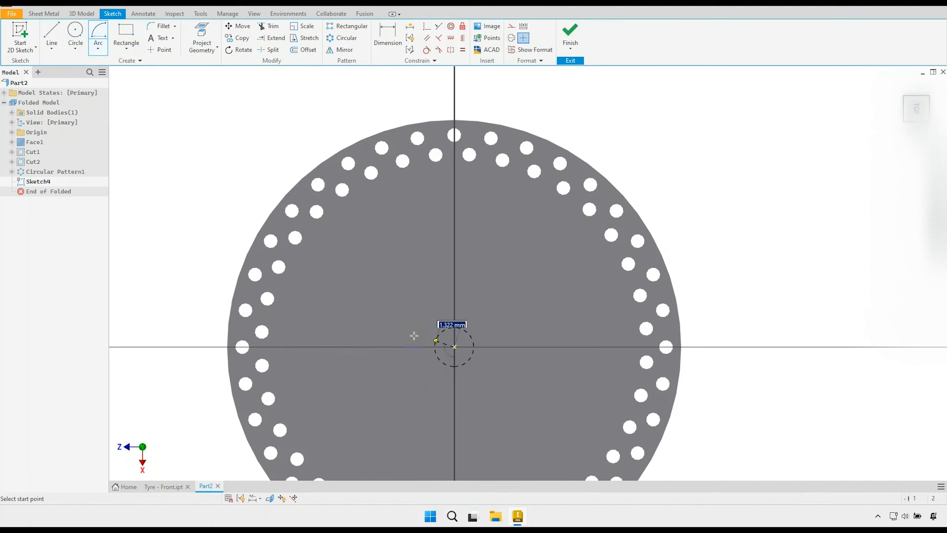
left_click(301, 293)
left_click(380, 211)
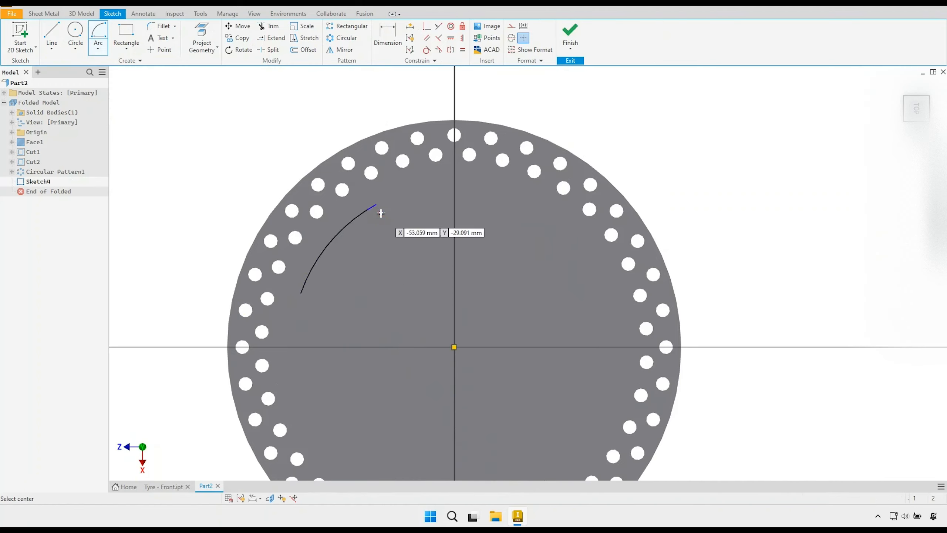
right_click(410, 237)
left_click(441, 237)
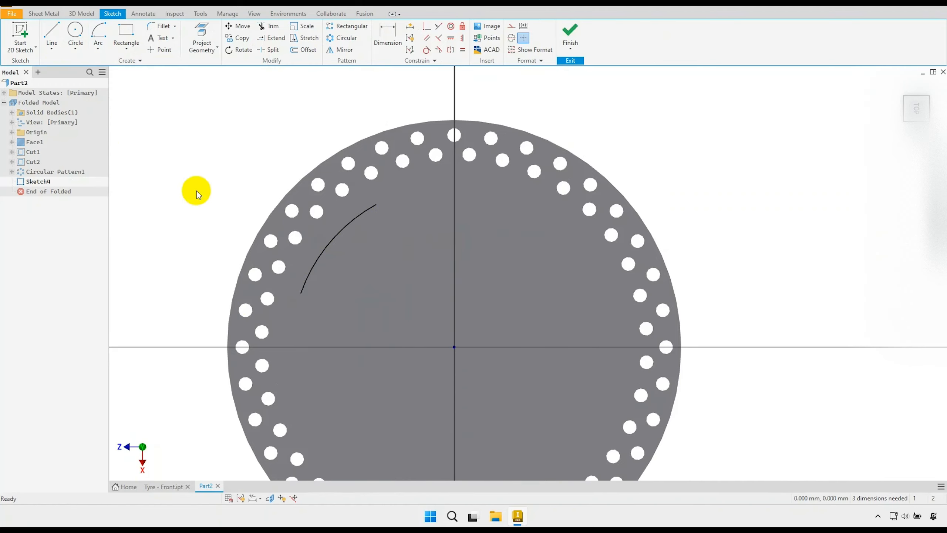
- Close the arc into a rounded triangular profile with a horizontal line about 45 mm long, a slanted line and three corner arcs
left_click(52, 37)
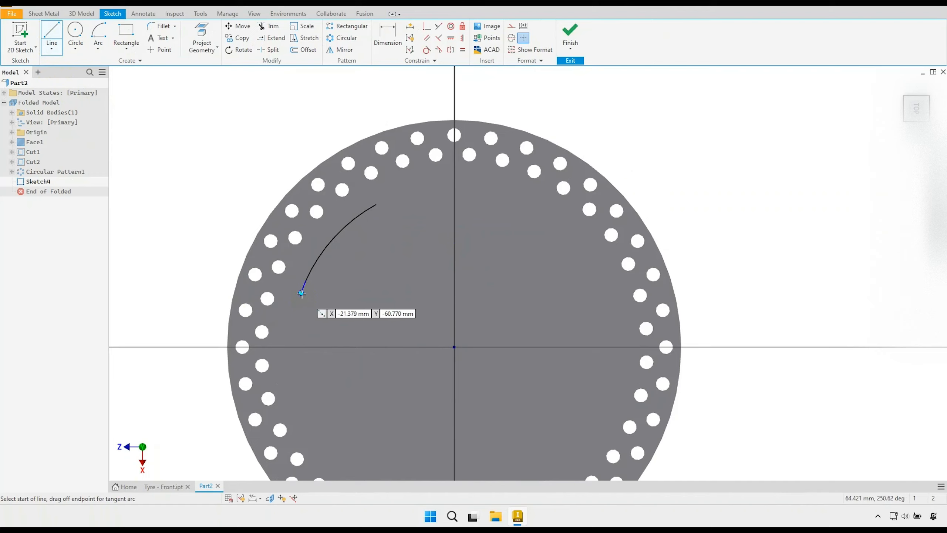
left_click_drag(301, 292, 313, 318)
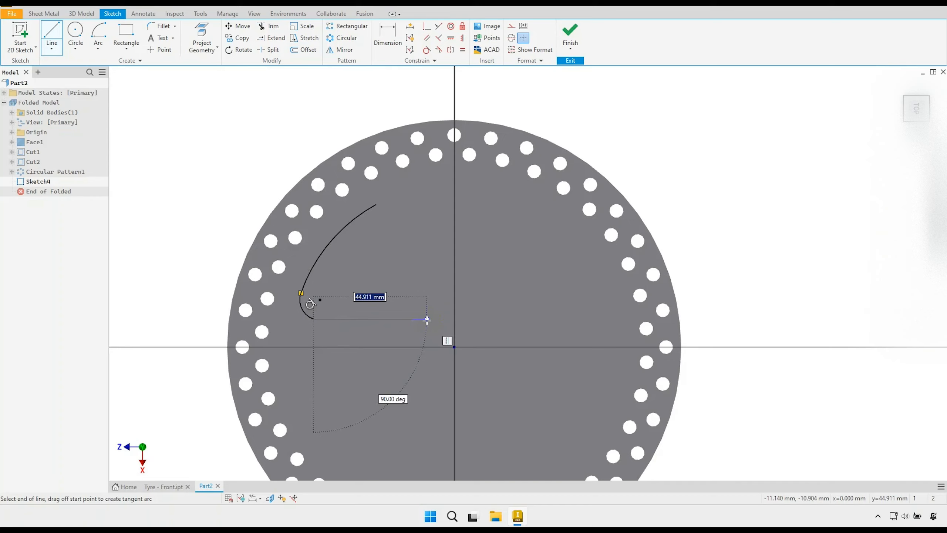
left_click(426, 319)
left_click_drag(426, 319, 443, 299)
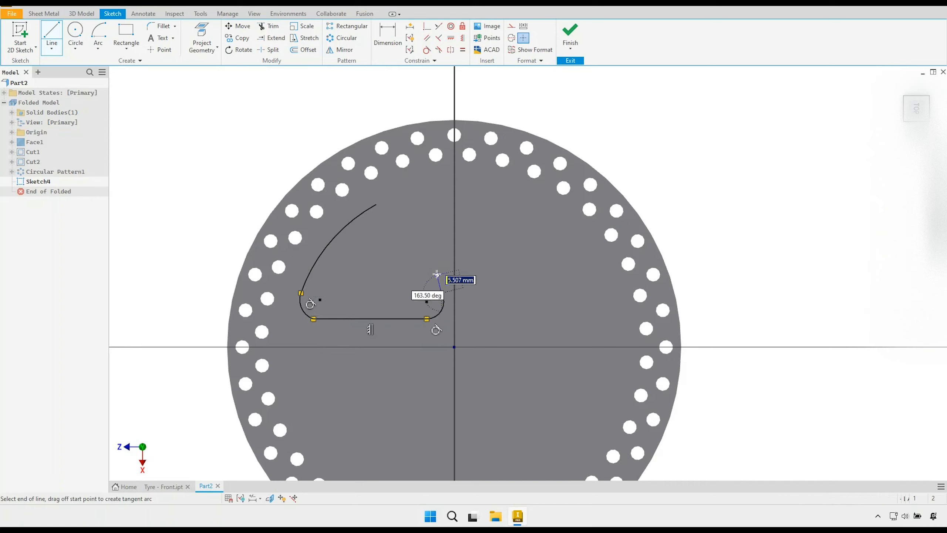
left_click(400, 225)
left_click_drag(399, 226, 376, 205)
right_click(383, 220)
left_click(415, 221)
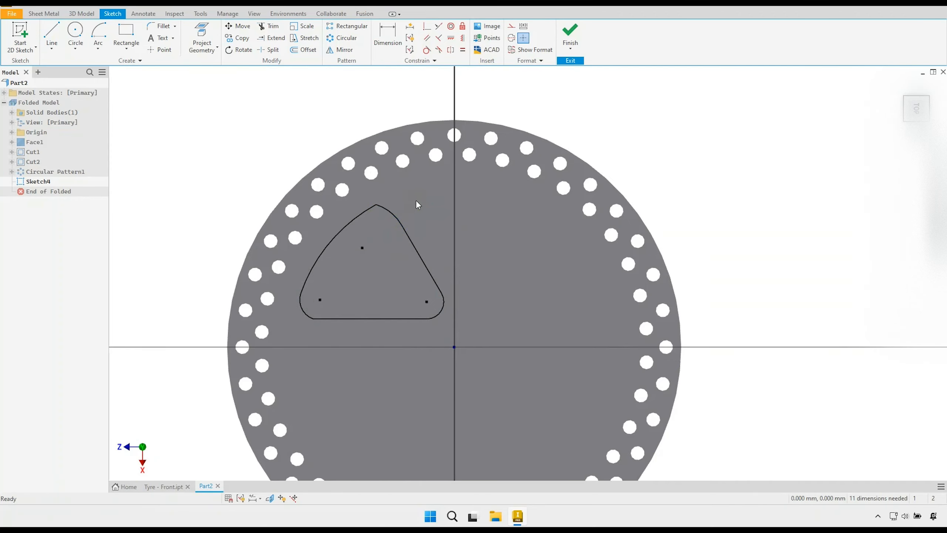
- Apply a tangent constraint between the large arc and the profile's upper corner arc
left_click(426, 49)
scroll(387, 194, "up", 3)
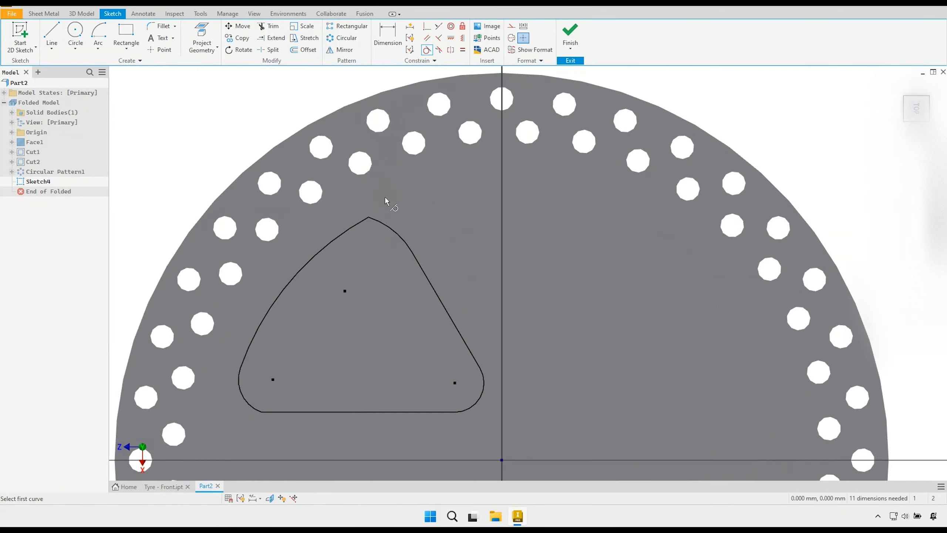
left_click(361, 223)
left_click(377, 222)
right_click(390, 226)
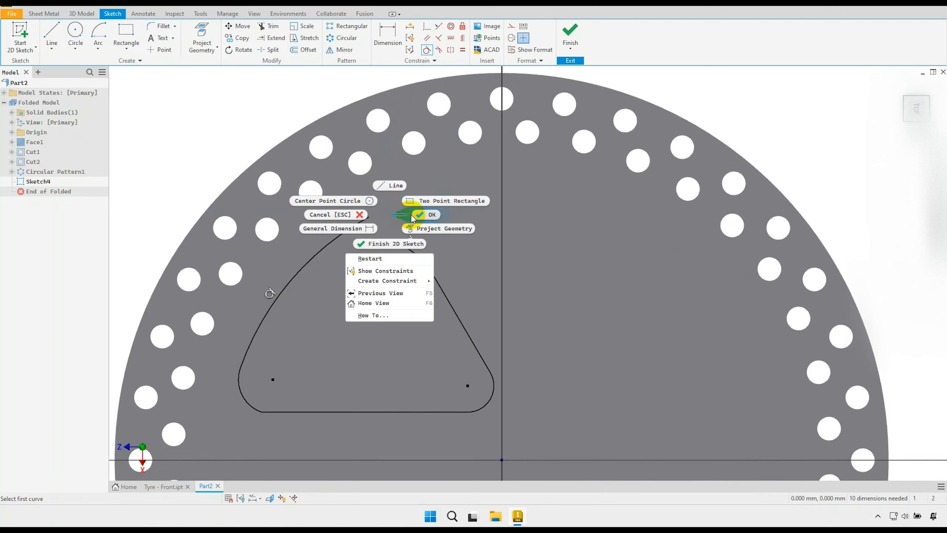
left_click(413, 216)
- Pull the large arc's upper end inward and make it coincident with the open end of the upper corner arc
left_click_drag(369, 217, 345, 258)
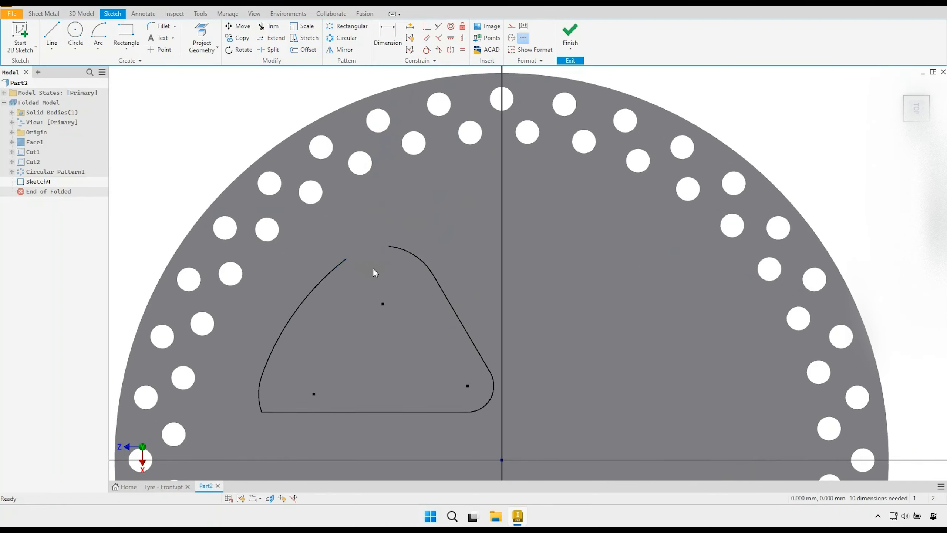
left_click(427, 26)
left_click(390, 247)
left_click(347, 259)
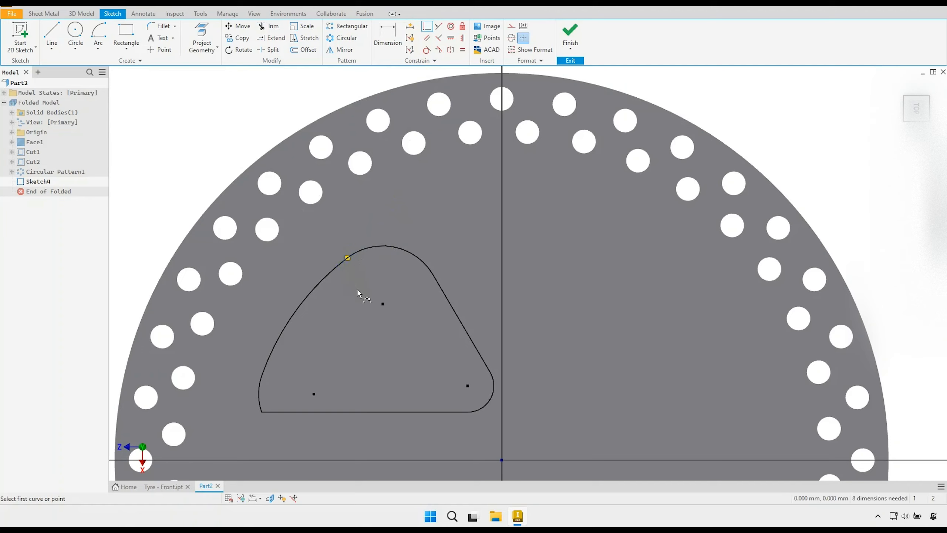
right_click(357, 289)
left_click(383, 294)
- Make the profile's horizontal line tangent to its lower-left corner arc
left_click(426, 50)
left_click(325, 411)
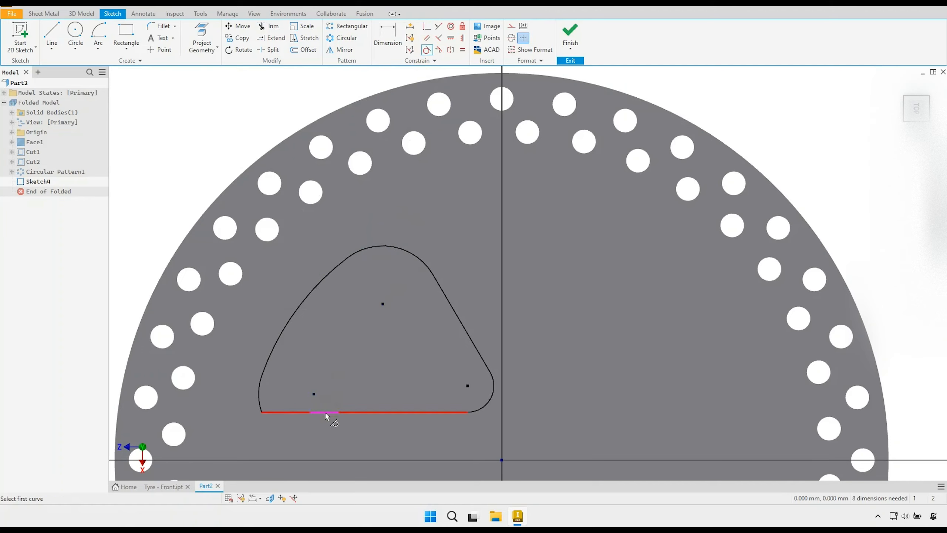
left_click(261, 404)
right_click(340, 346)
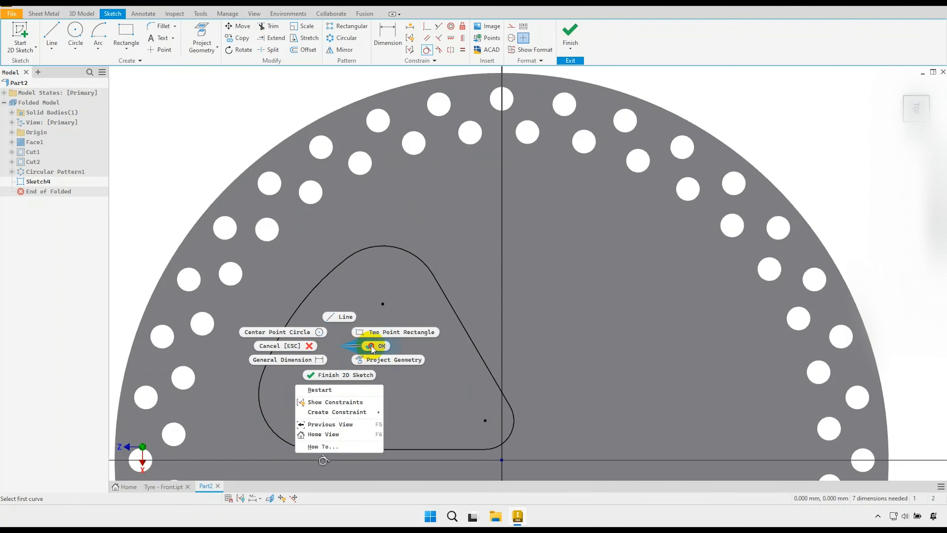
left_click(372, 345)
- Dimension the large outer arc of the profile with a radius of 70 mm
scroll(407, 352, "down", 3)
middle_click_drag(406, 354, 384, 311)
left_click(384, 38)
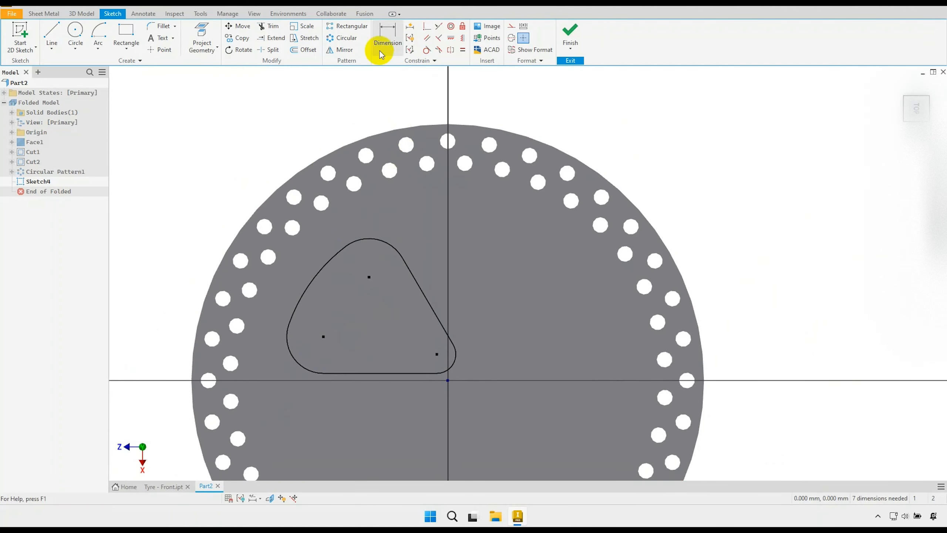
left_click(496, 291)
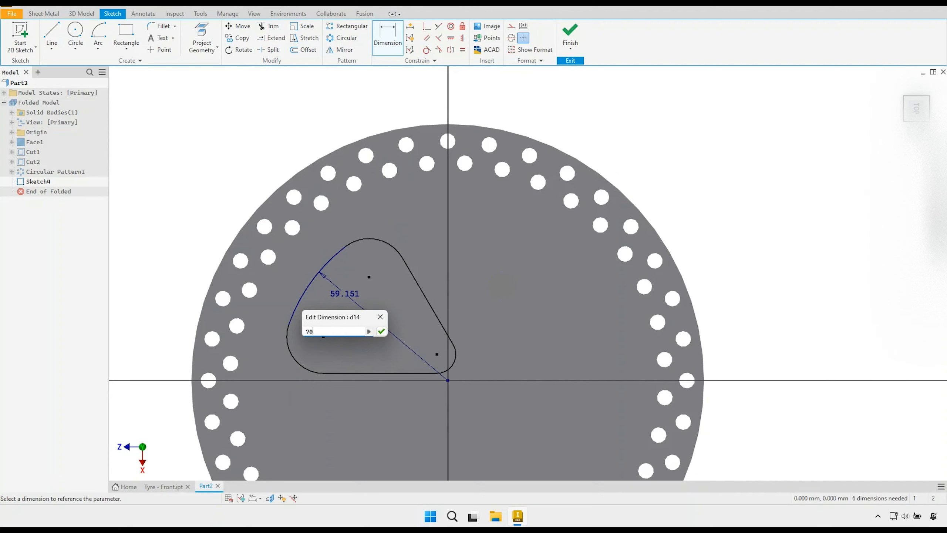
key("Return")
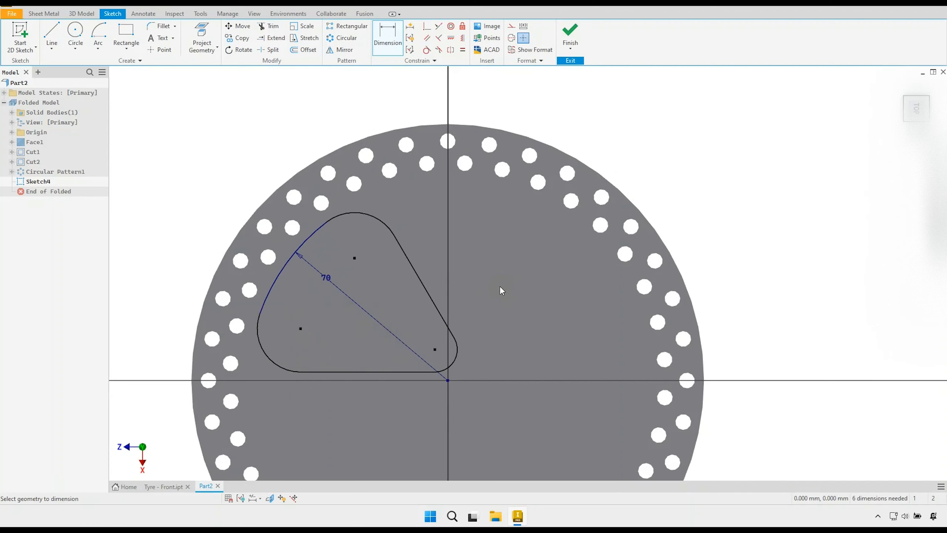
right_click(500, 285)
left_click(514, 267)
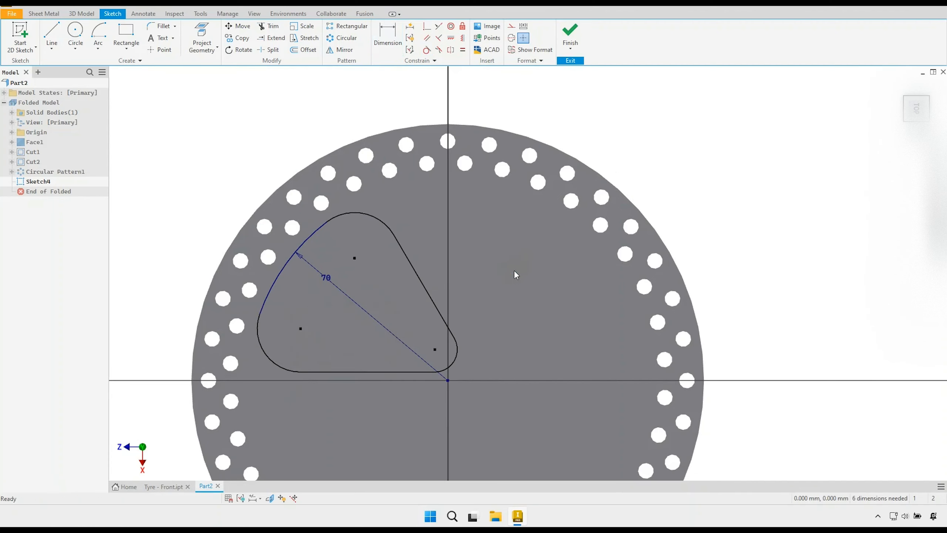
- Apply an equal constraint to the profile's three corner arcs
left_click(459, 357)
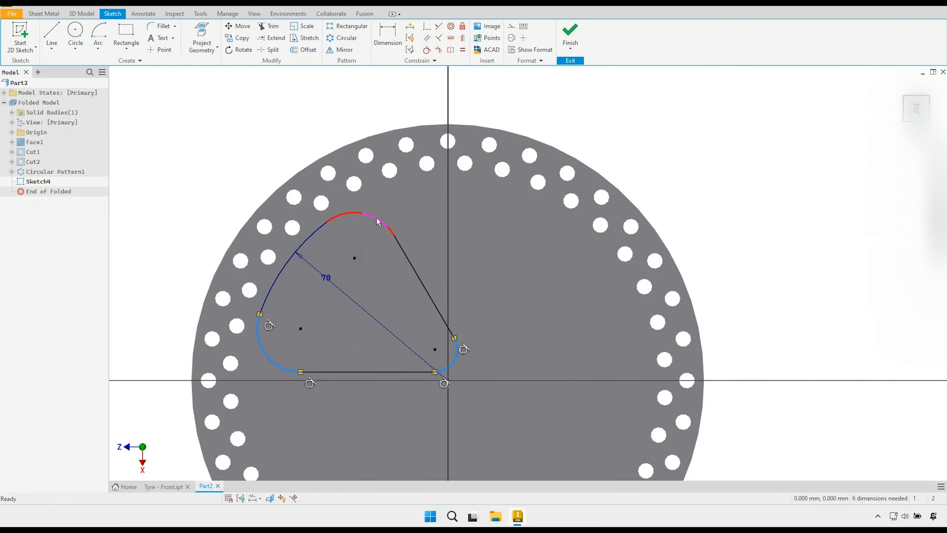
left_click(462, 49)
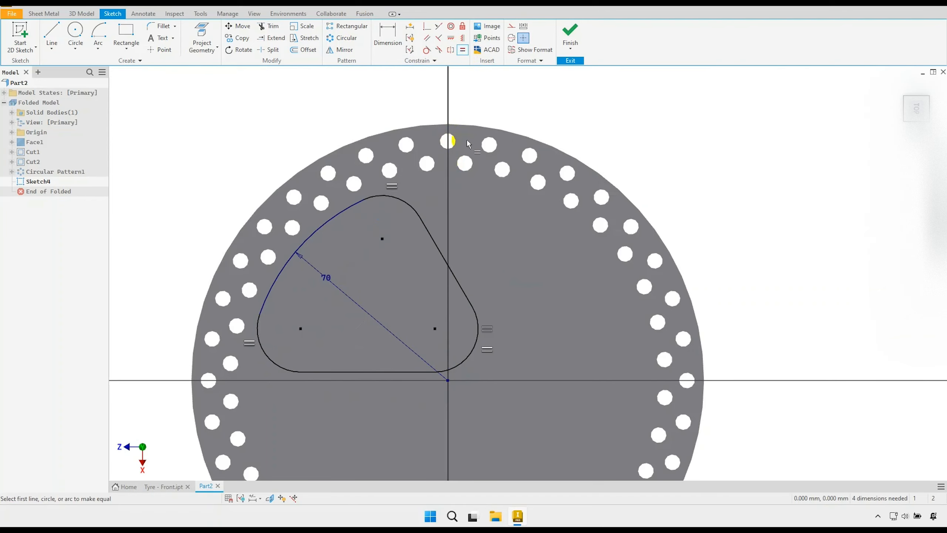
right_click(461, 219)
left_click(495, 220)
- Dimension the lower-left corner arc with a radius of 6.5 mm
middle_click_drag(401, 275, 432, 252)
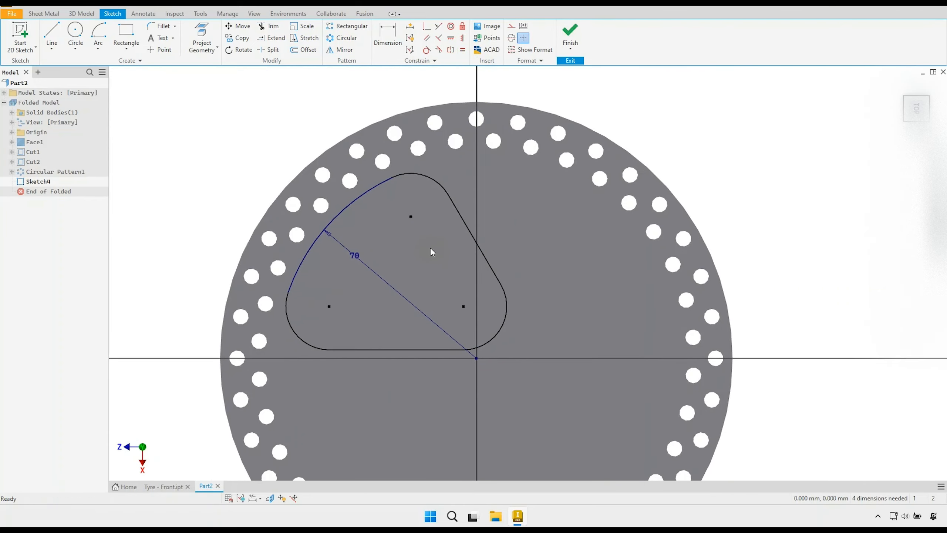
left_click(389, 35)
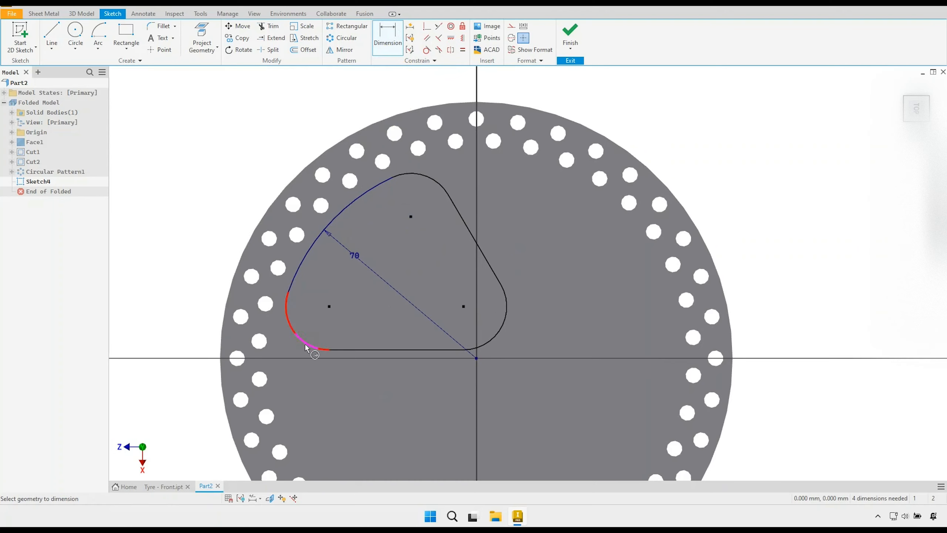
left_click(304, 364)
type("6.5")
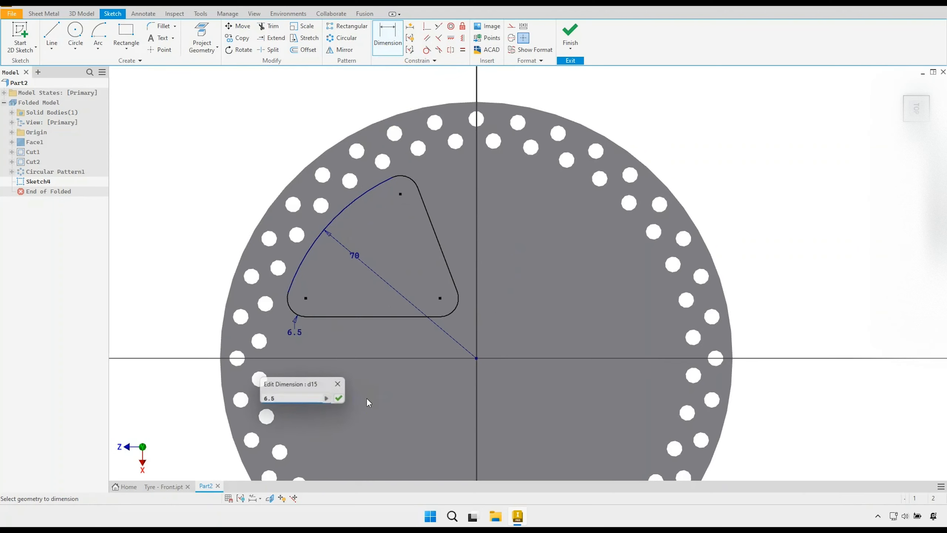
key("Return")
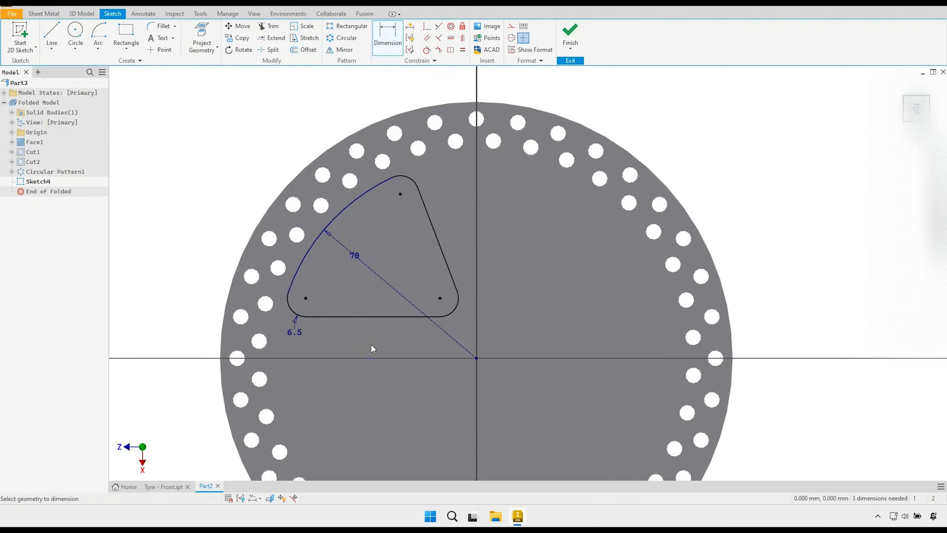
- Dimension the profile's horizontal line to a length of 40 mm
left_click(383, 317)
left_click(380, 332)
type("40")
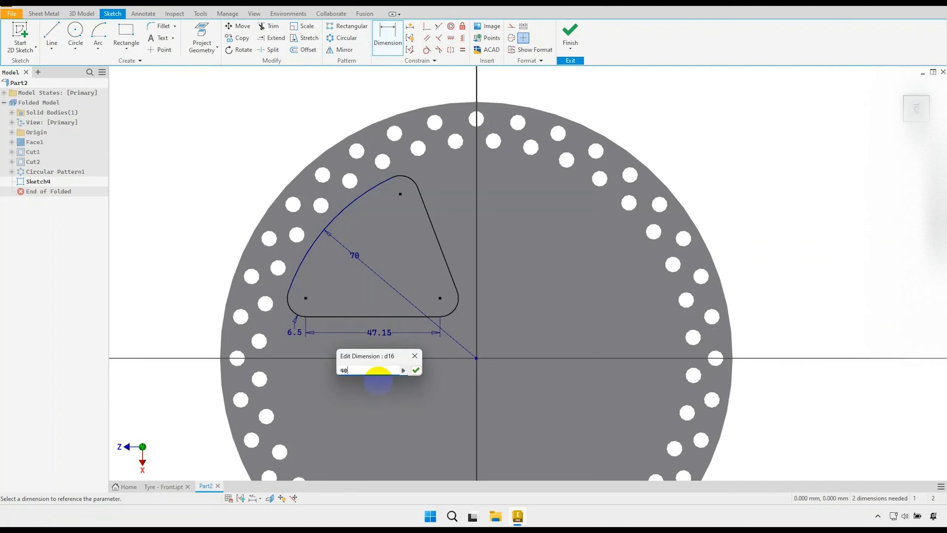
key("Return")
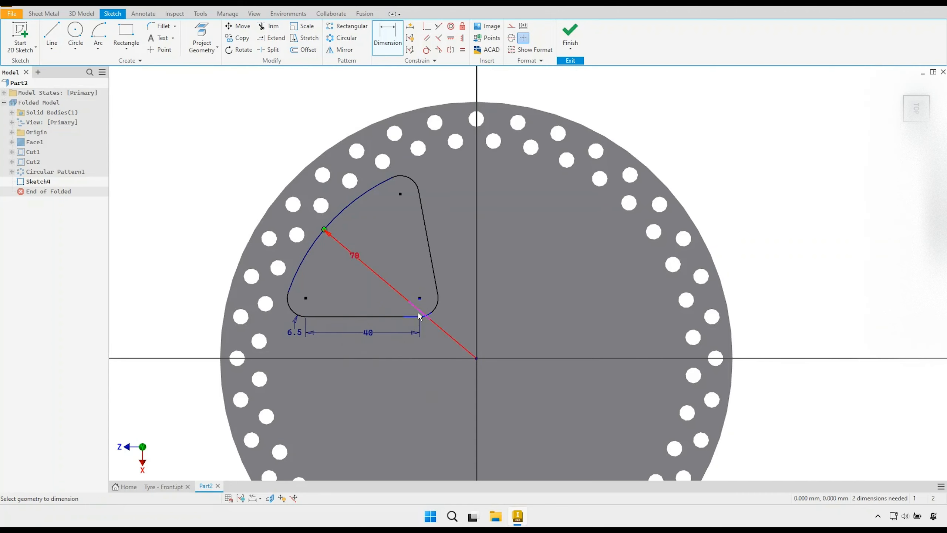
- Set the angle between the profile's slanted line and its horizontal line to 43°
left_click(433, 274)
left_click(394, 316)
scroll(395, 306, "up", 2)
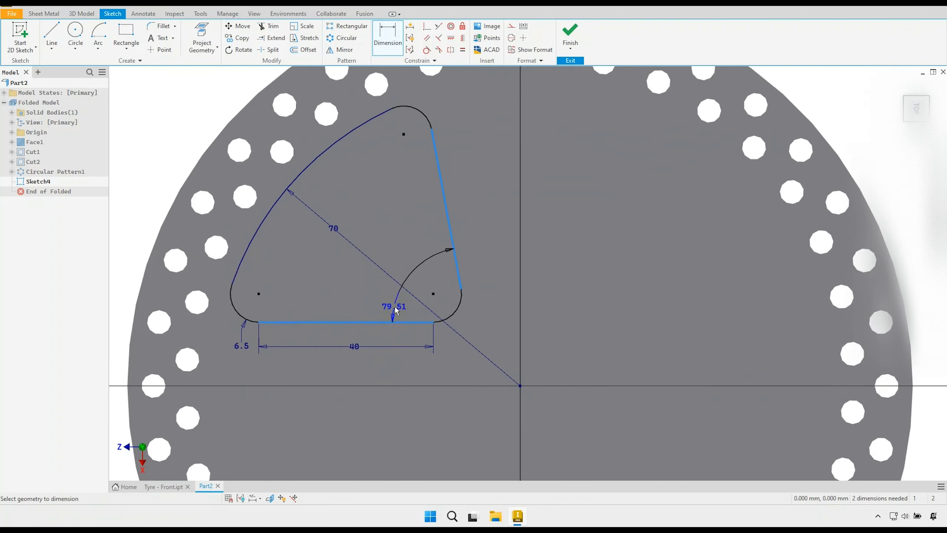
left_click(412, 299)
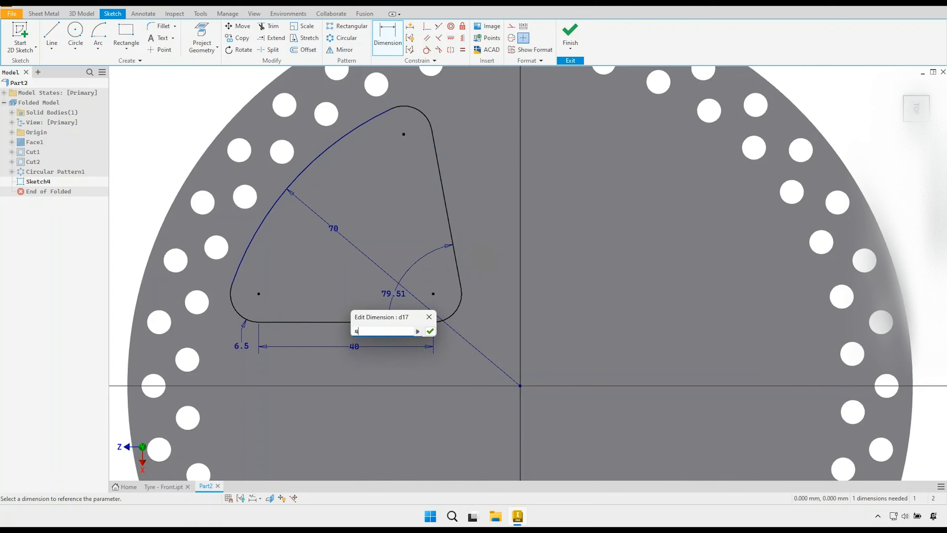
key("Return")
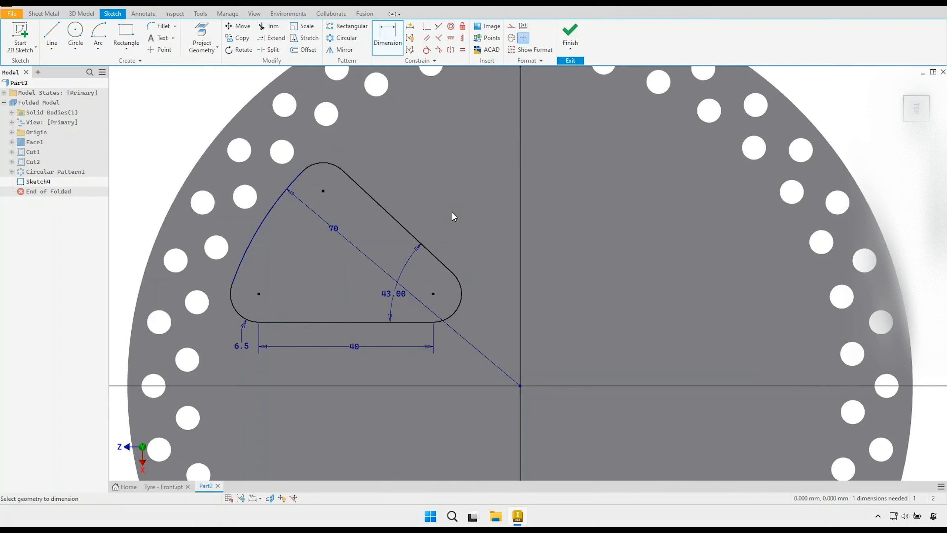
- Add an aligned dimension of 37 mm to the profile's slanted line
left_click(416, 231)
right_click(420, 212)
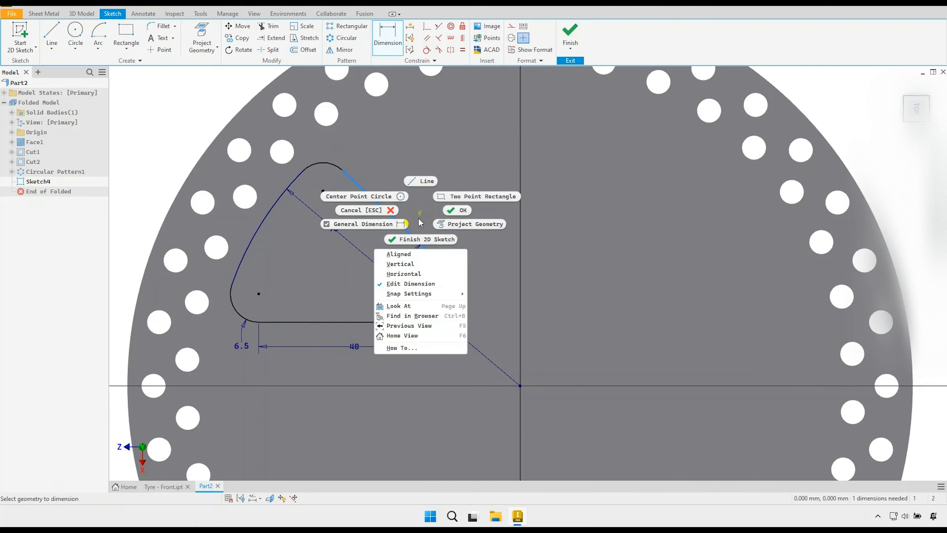
left_click(396, 254)
left_click(458, 186)
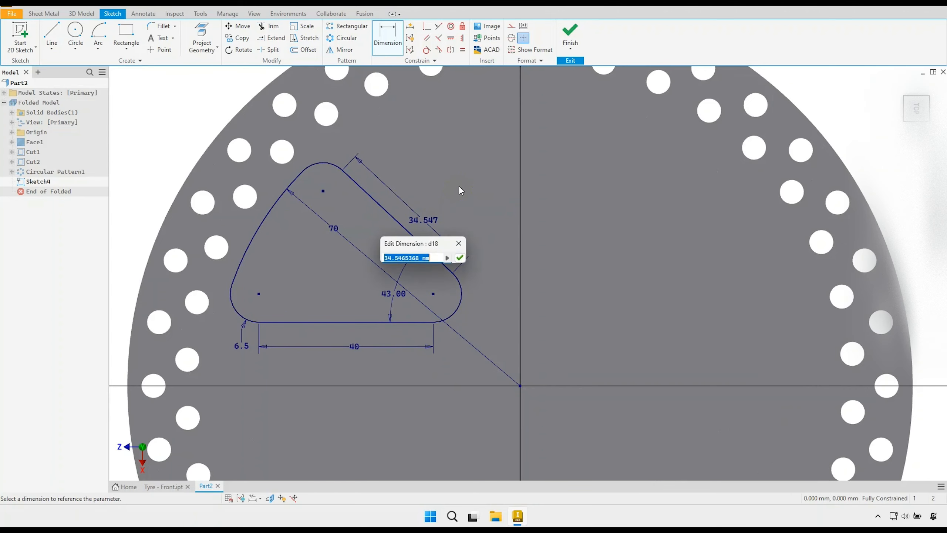
type("37")
key("Return")
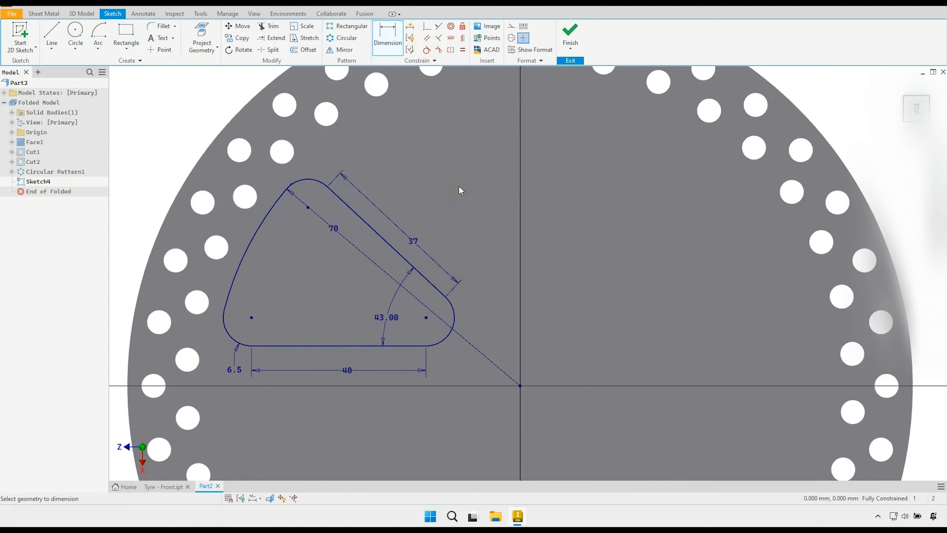
right_click(458, 196)
left_click(483, 203)
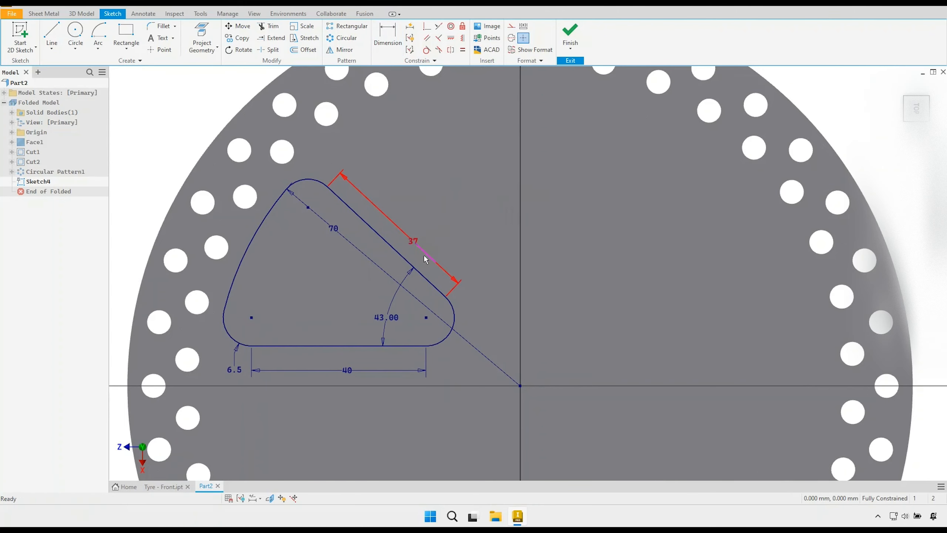
- Move the 70, 37, 6.5 and 40 dimensions to tidier positions around the triangular profile and finish the sketch
middle_click_drag(425, 260, 448, 281)
left_click_drag(358, 250, 338, 270)
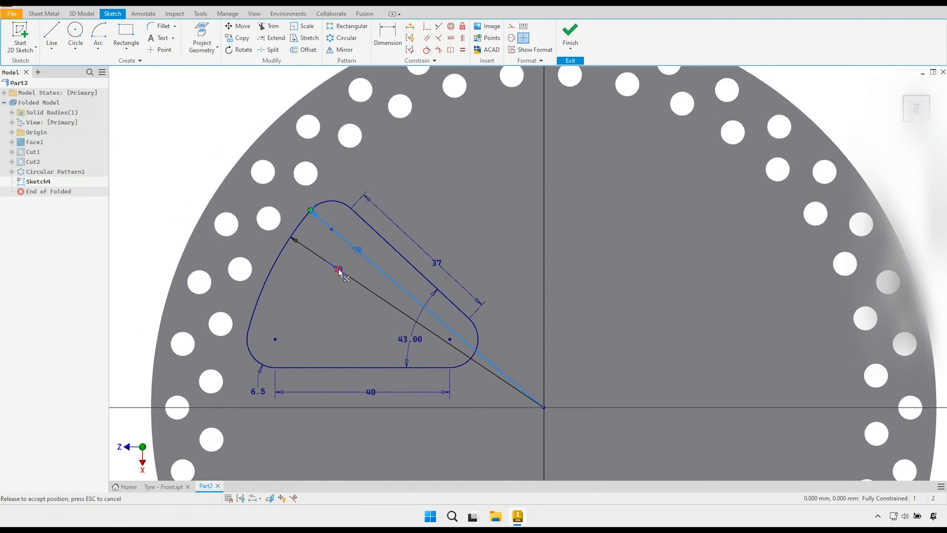
left_click_drag(437, 263, 410, 246)
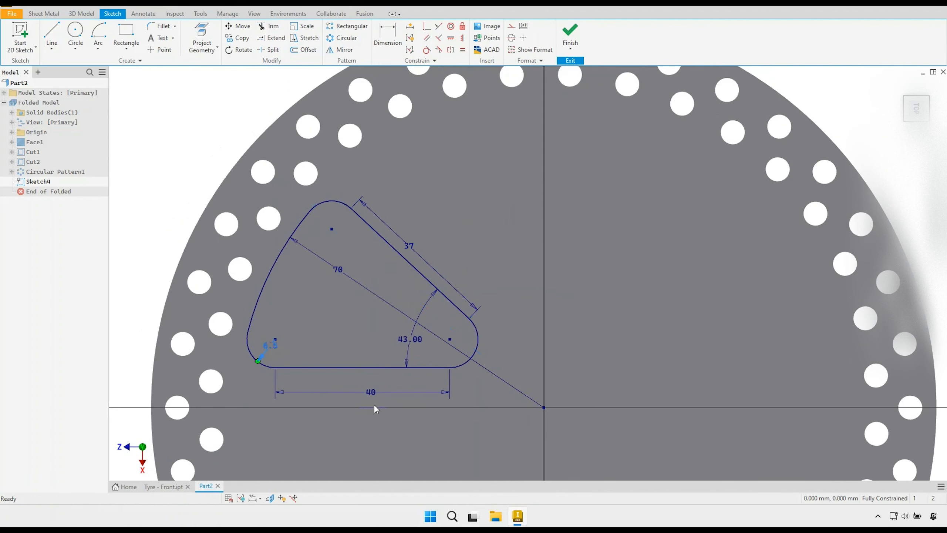
left_click_drag(372, 393, 371, 386)
scroll(485, 298, "down", 2)
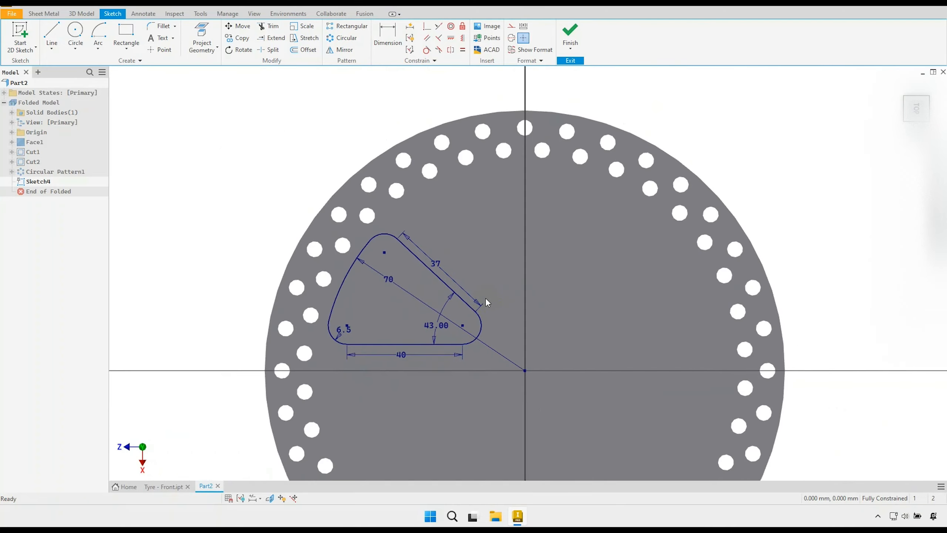
scroll(485, 298, "down", 1)
left_click(566, 41)
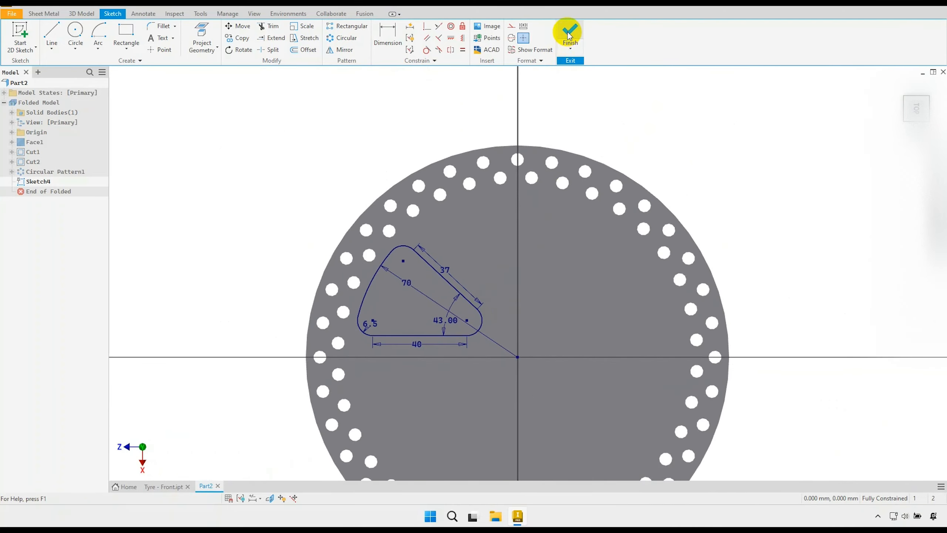
- Cut the rounded triangular profile through the disc using the sheet thickness as the distance
middle_click_drag(407, 272, 452, 288)
scroll(366, 335, "up", 1)
middle_click_drag(366, 335, 364, 318)
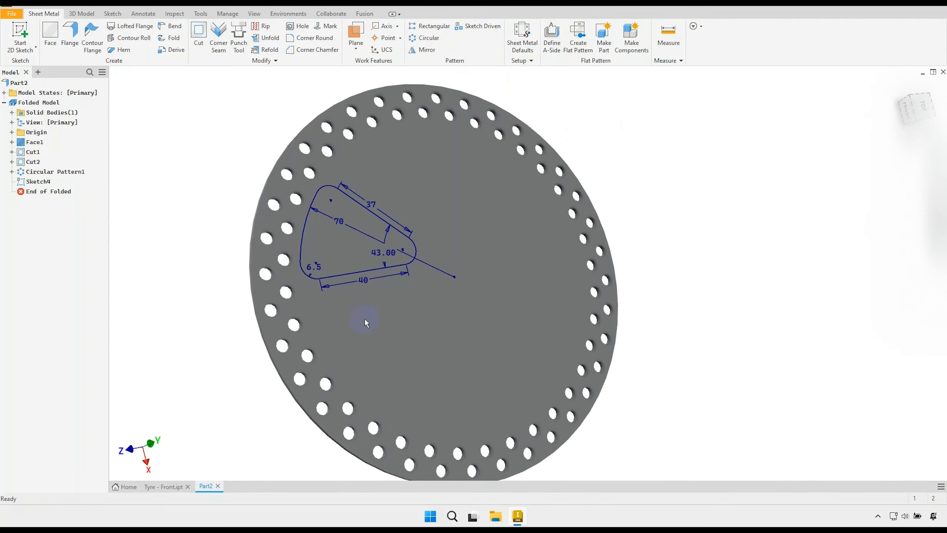
left_click(198, 33)
left_click(333, 246)
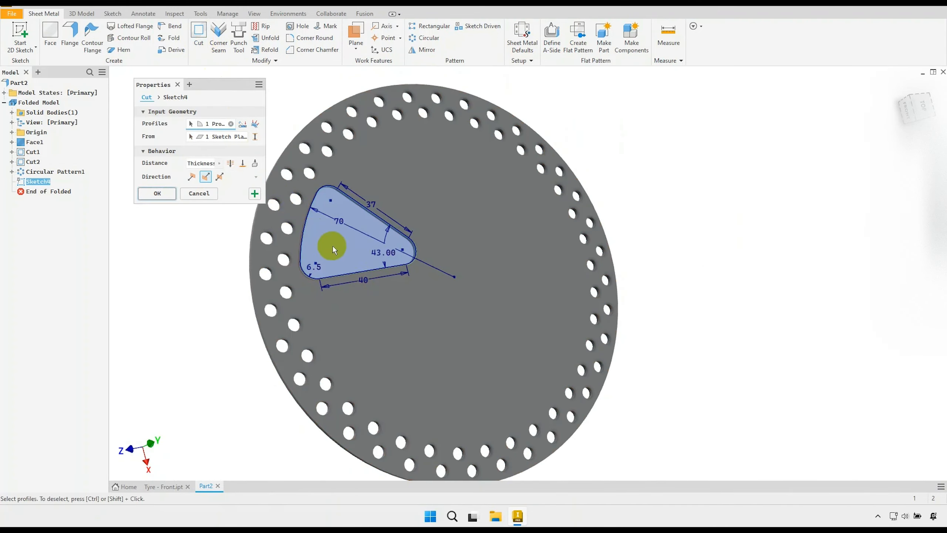
left_click(157, 193)
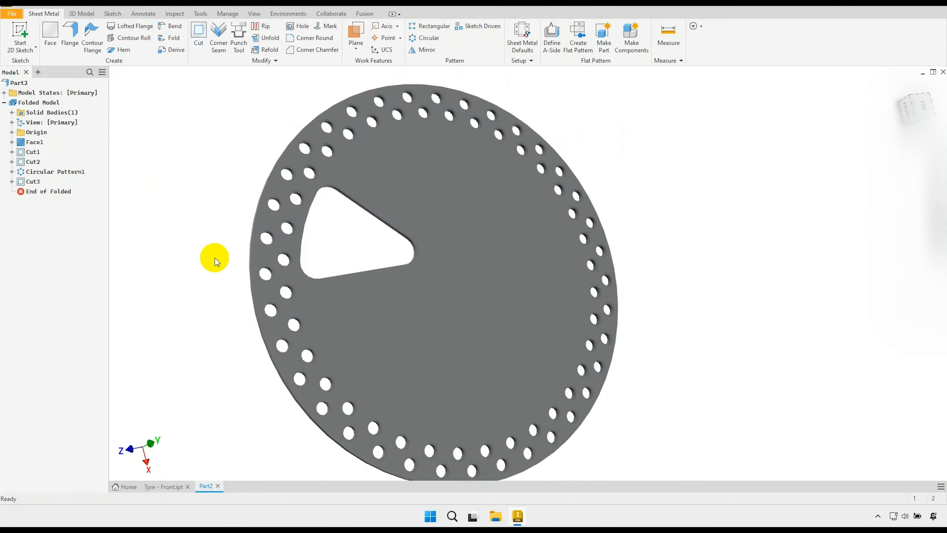
mouse_move(216, 261)
middle_mouse_down("shift")
mouse_move(380, 265)
mouse_move(351, 250)
mouse_move(380, 293)
middle_mouse_up("shift")
scroll(351, 243, "up", 1)
scroll(352, 235, "up", 1)
scroll(366, 276, "up", 2)
mouse_move(379, 293)
middle_mouse_down("shift")
mouse_move(368, 279)
mouse_move(376, 278)
middle_mouse_up("shift")
scroll(377, 278, "up", 2)
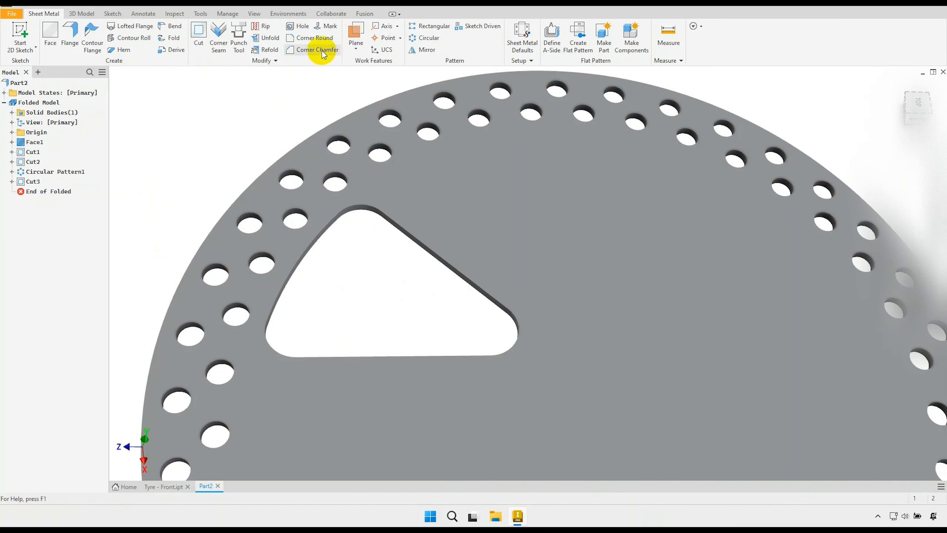
left_click(314, 37)
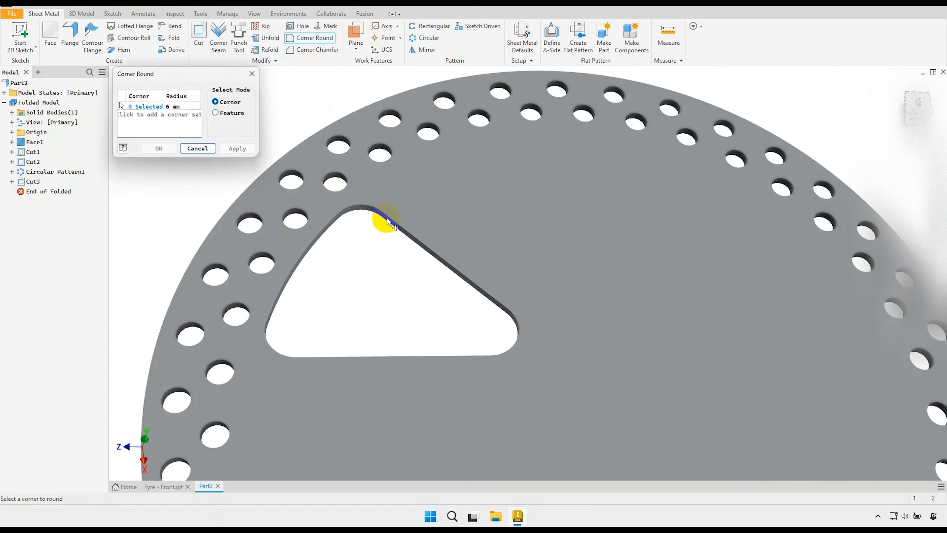
scroll(409, 262, "up", 1)
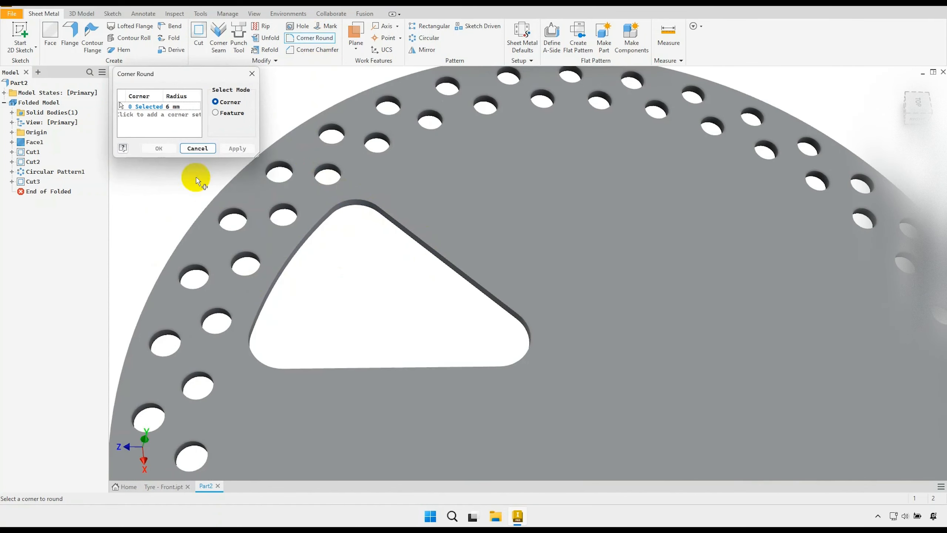
left_click(197, 148)
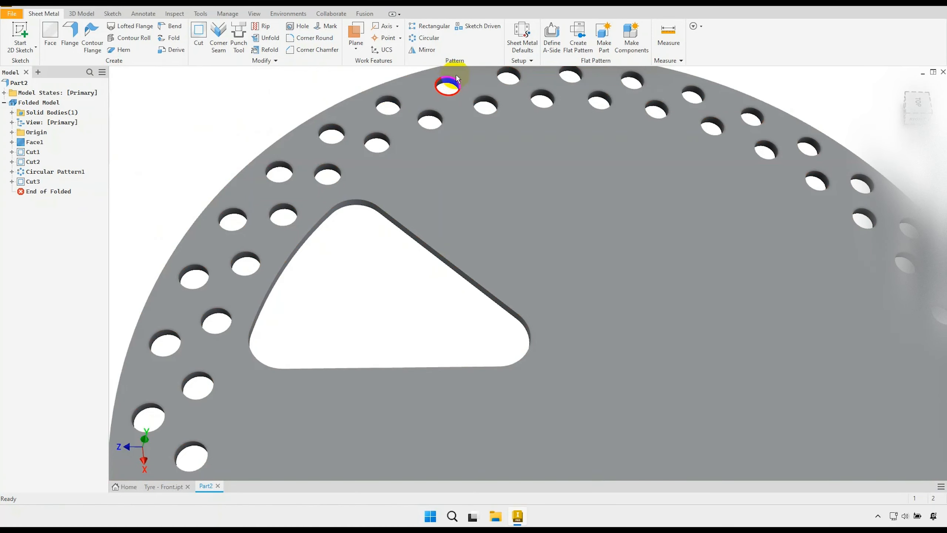
- Create a circular pattern of the triangular cut-out around the disc's centre axis with 8 occurrences over 360 degrees
left_click(429, 39)
left_click(369, 206)
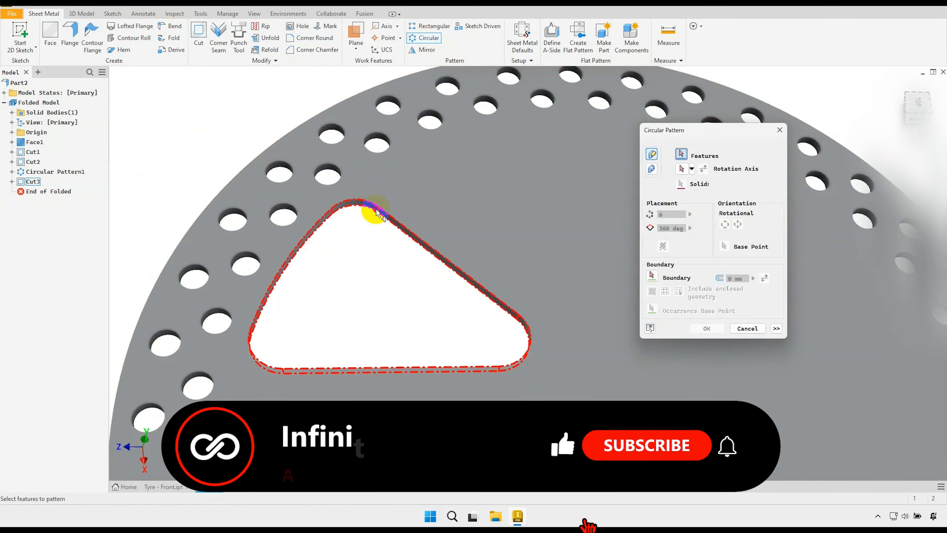
left_click(681, 169)
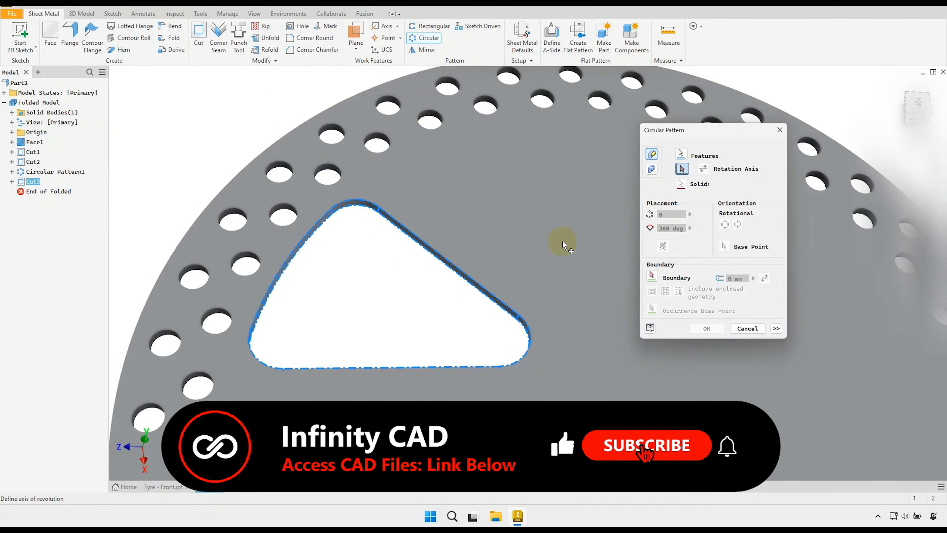
left_click(273, 143)
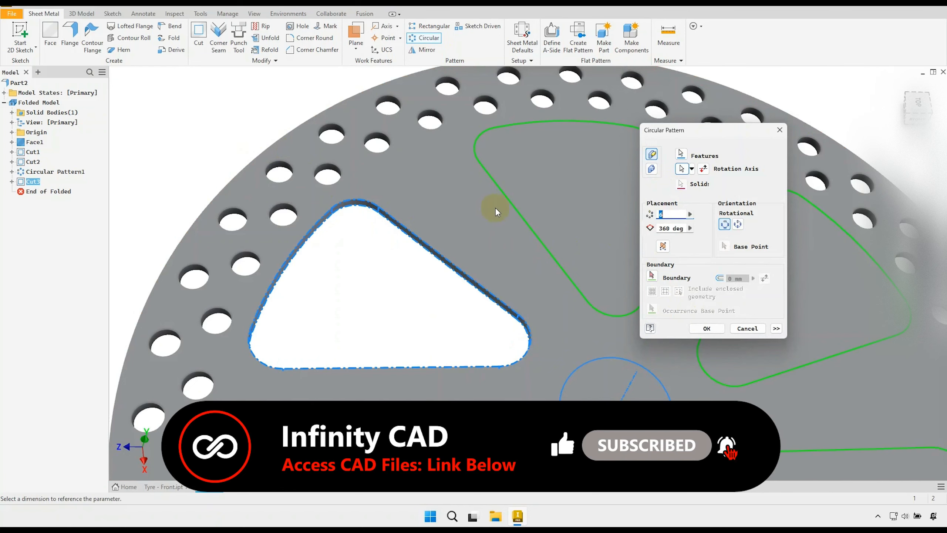
scroll(584, 238, "down", 2)
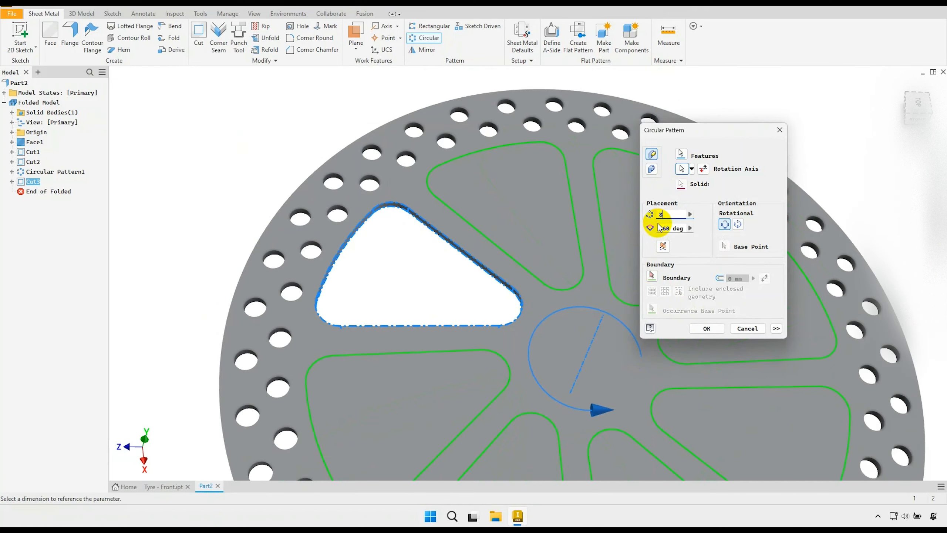
scroll(367, 226, "down", 3)
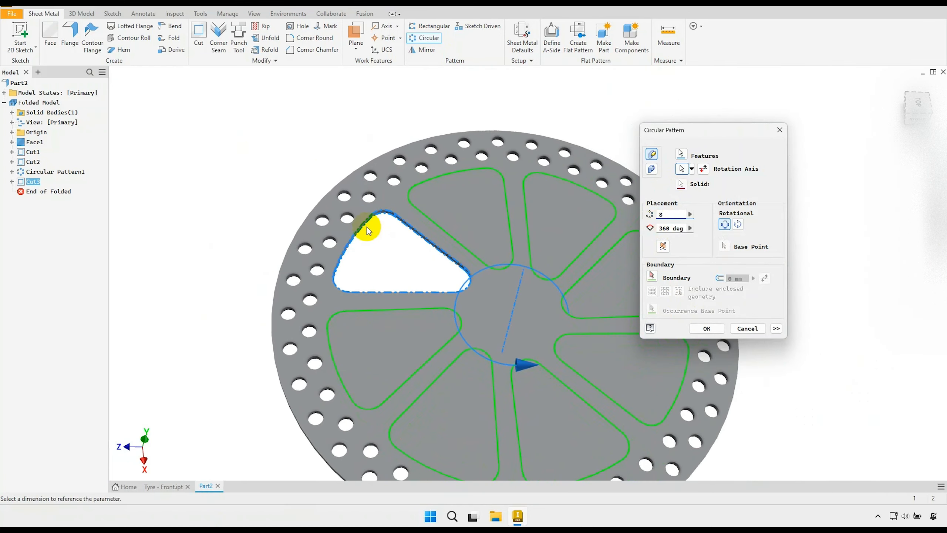
middle_click_drag(406, 262, 512, 274, "shift")
scroll(474, 277, "up", 2)
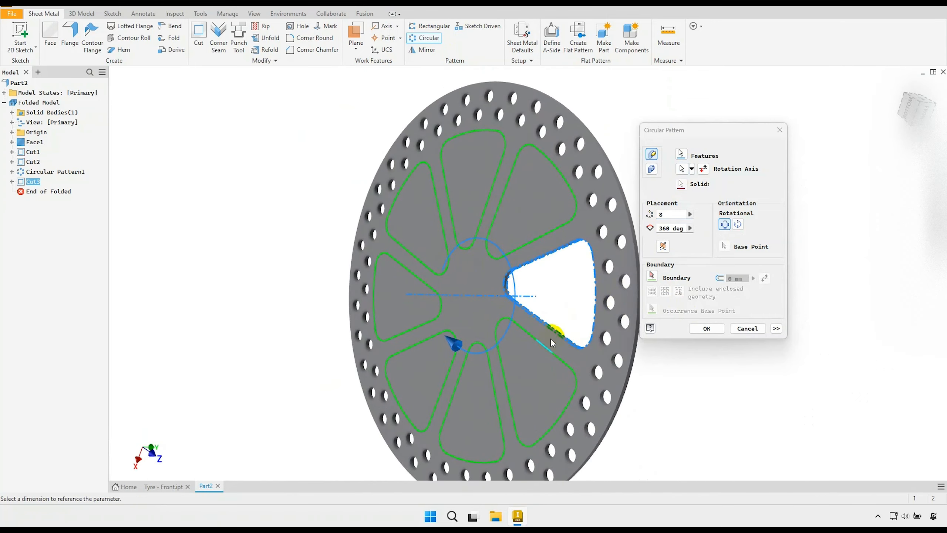
left_click(706, 329)
- Start a sketch on the disc's face and draw a 30 mm diameter circle centred on the origin
middle_click_drag(574, 326, 406, 317, "shift")
left_click(469, 292)
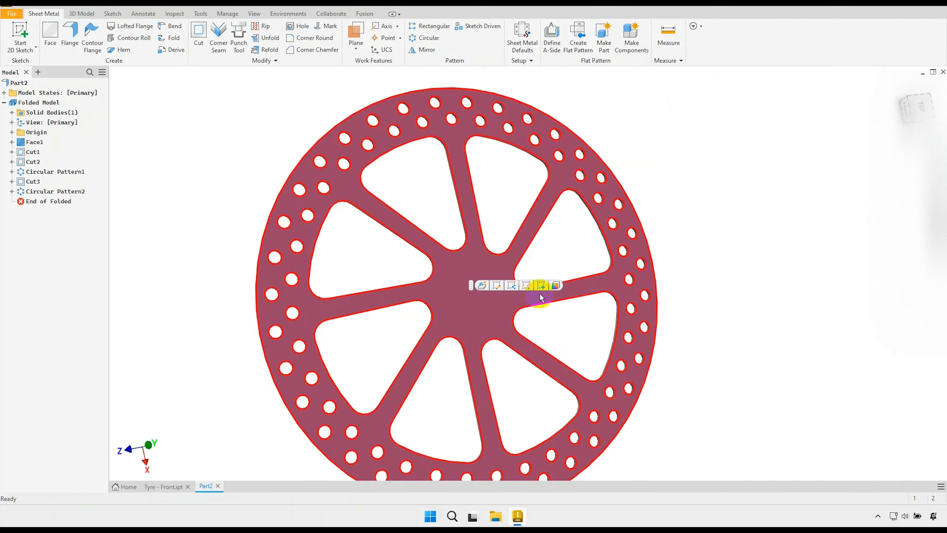
left_click(541, 286)
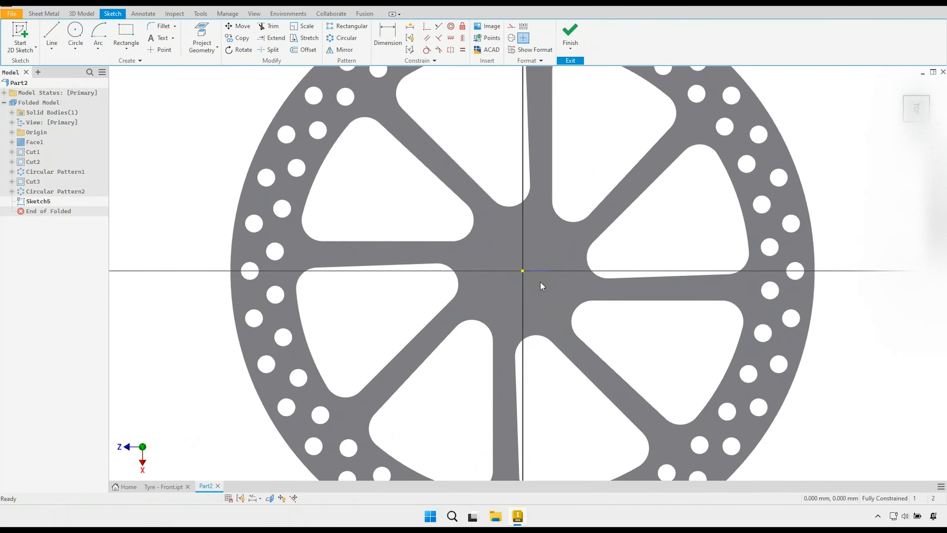
left_click(351, 262)
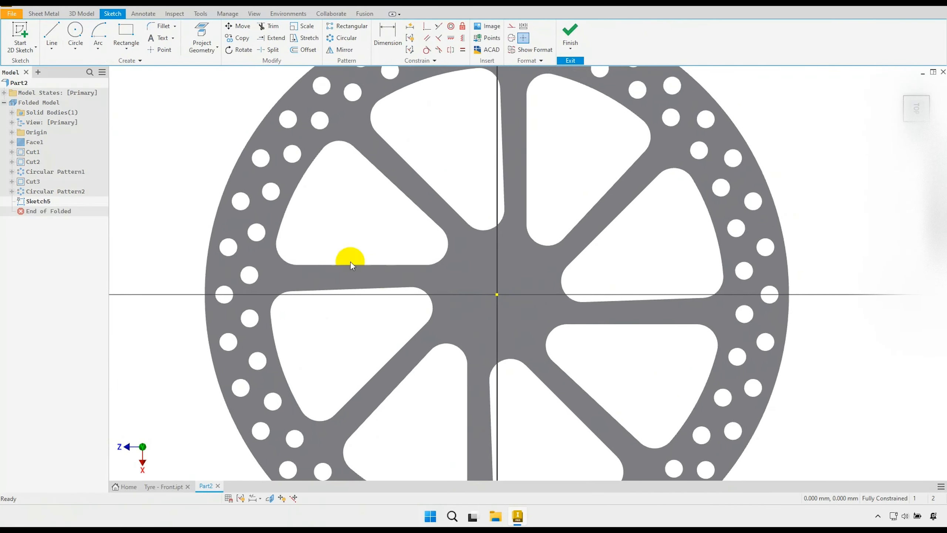
left_click(75, 37)
left_click(497, 294)
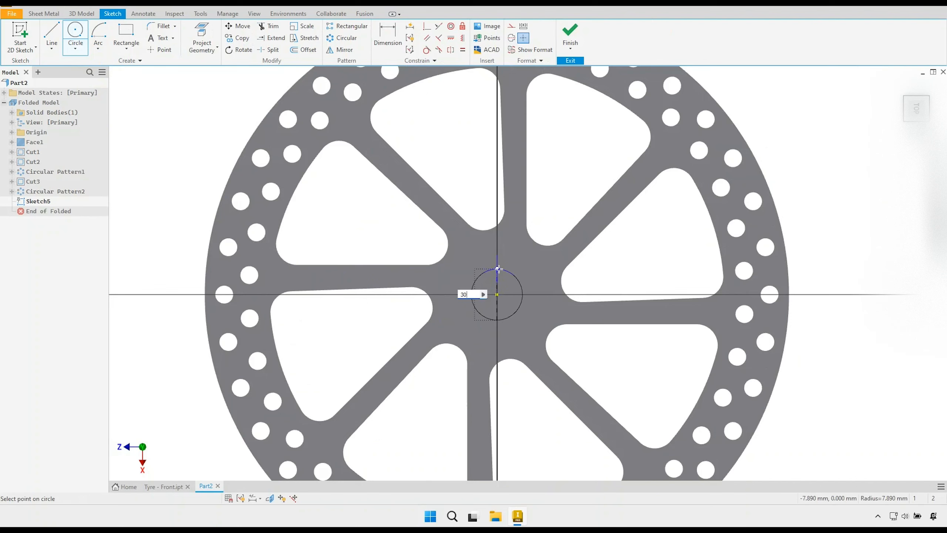
key("Return")
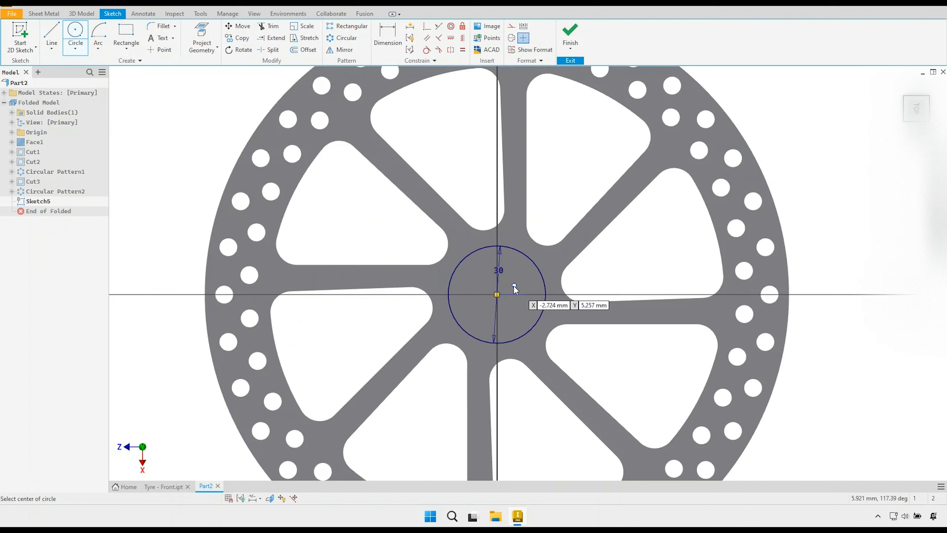
right_click(513, 285)
left_click(545, 286)
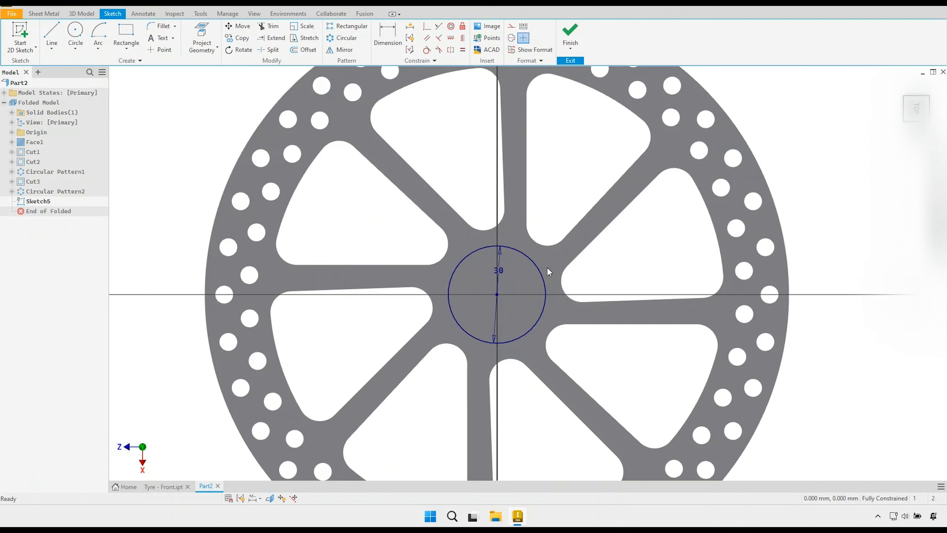
- Finish the sketch and cut the 30 mm centre circle through the disc by the sheet thickness
left_click(568, 34)
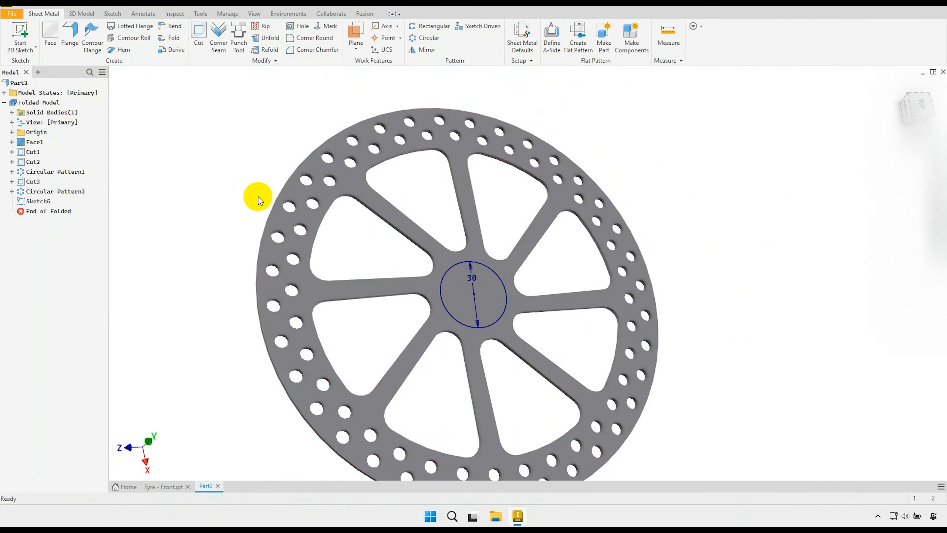
left_click(198, 32)
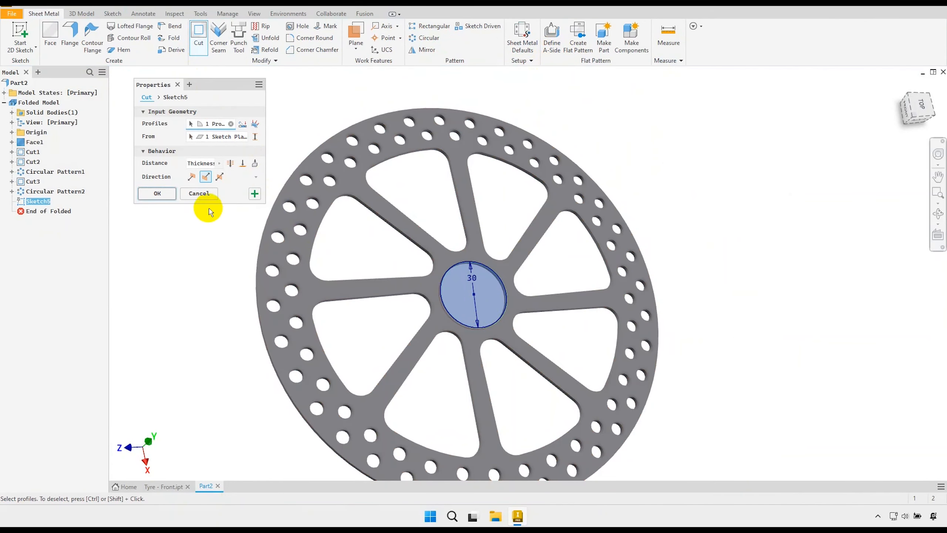
left_click(159, 194)
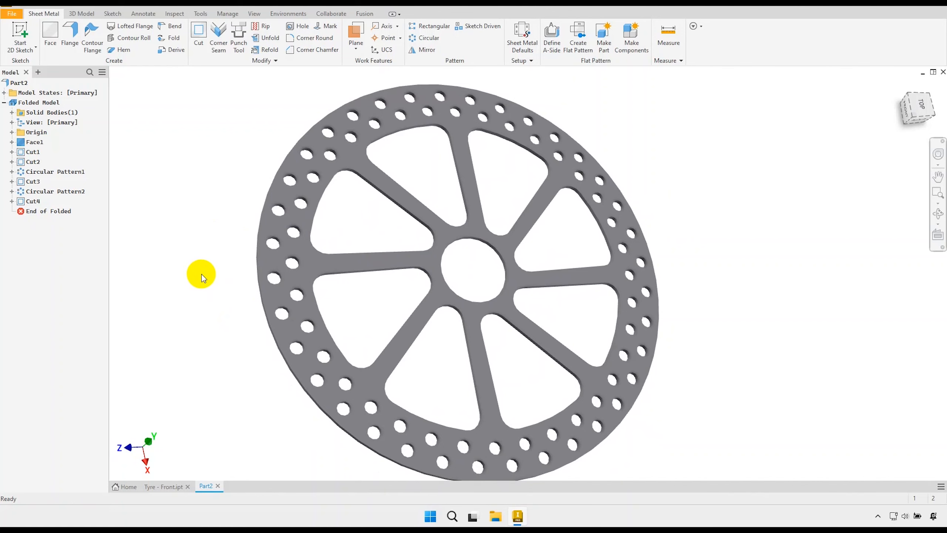
- Save the part as Brake Disk in the PART FILES folder
key("ctrl+s")
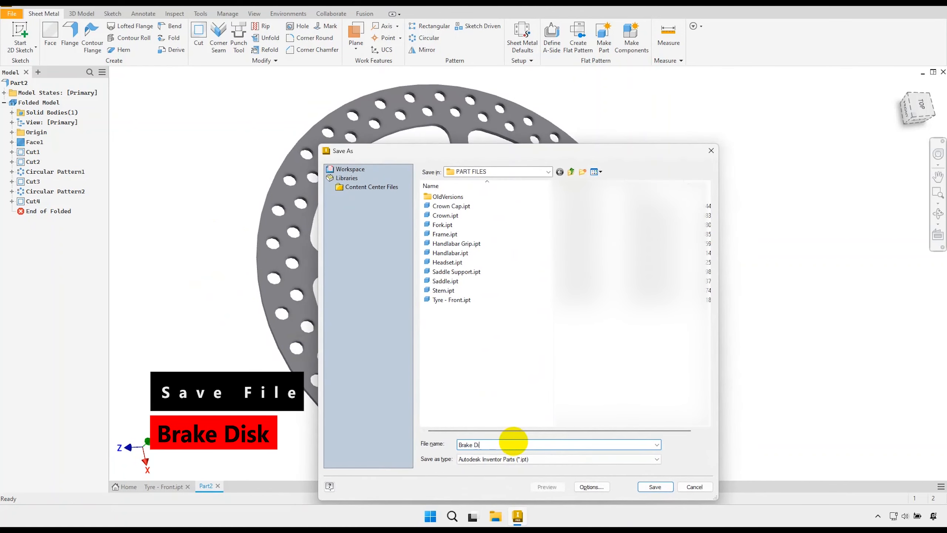
type("Brake Disk")
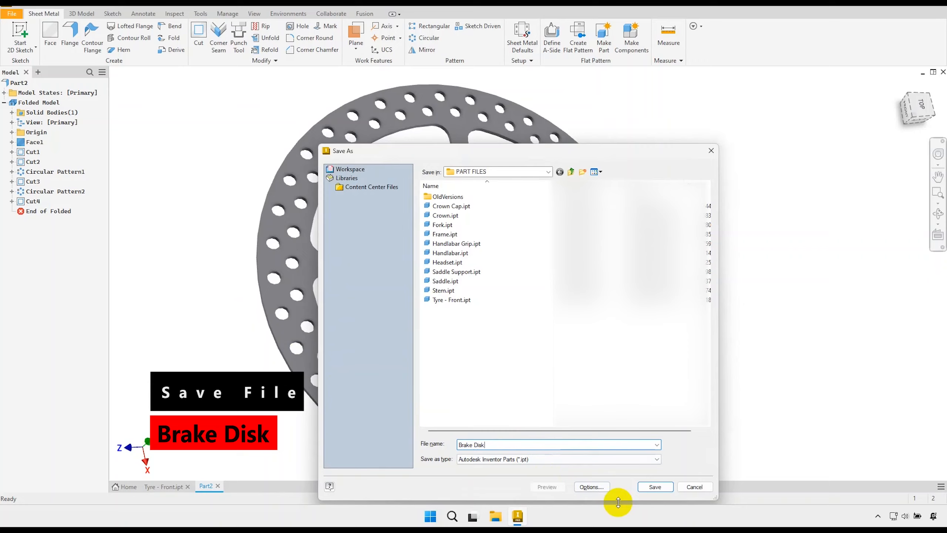
left_click(655, 487)
- Assign the Stainless Steel material from the Inventor Material Library to the brake disk
middle_click_drag(573, 464, 538, 417)
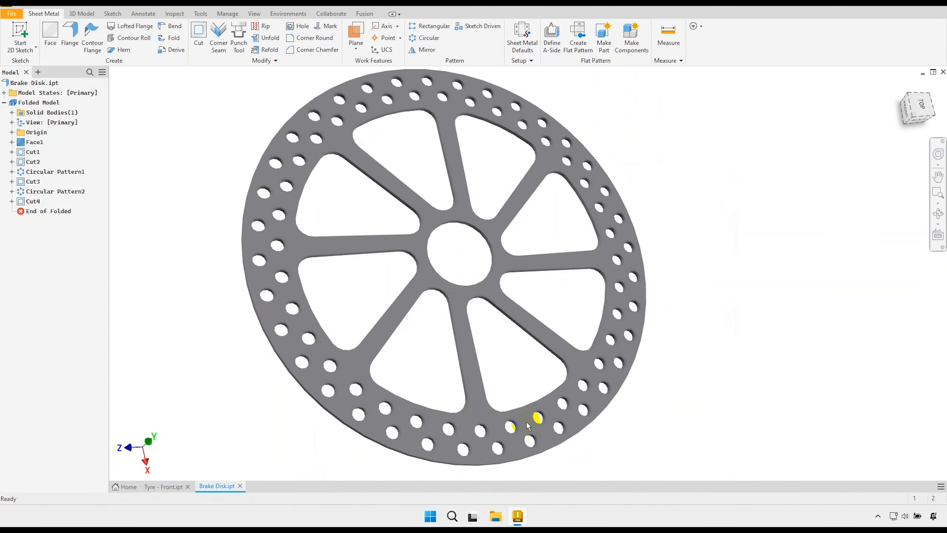
left_click(204, 3)
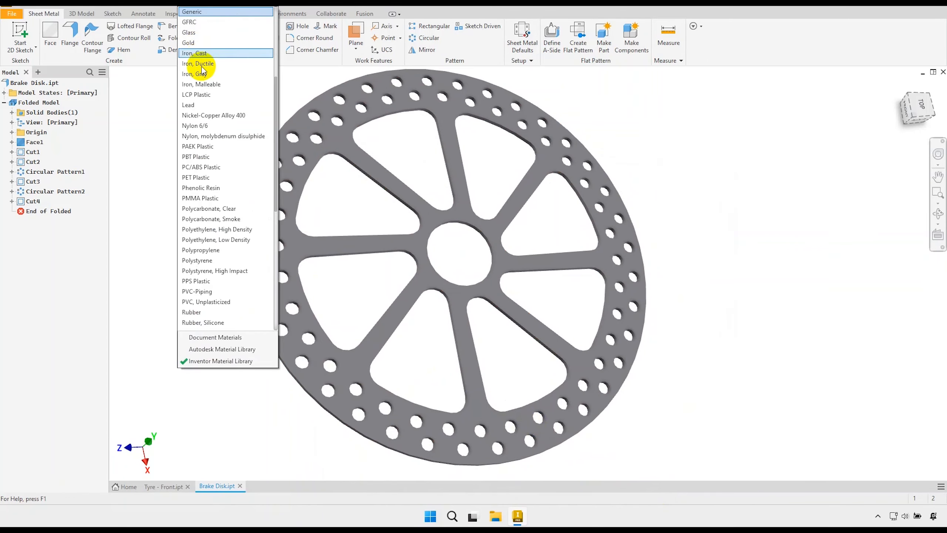
scroll(228, 173, "down", 5)
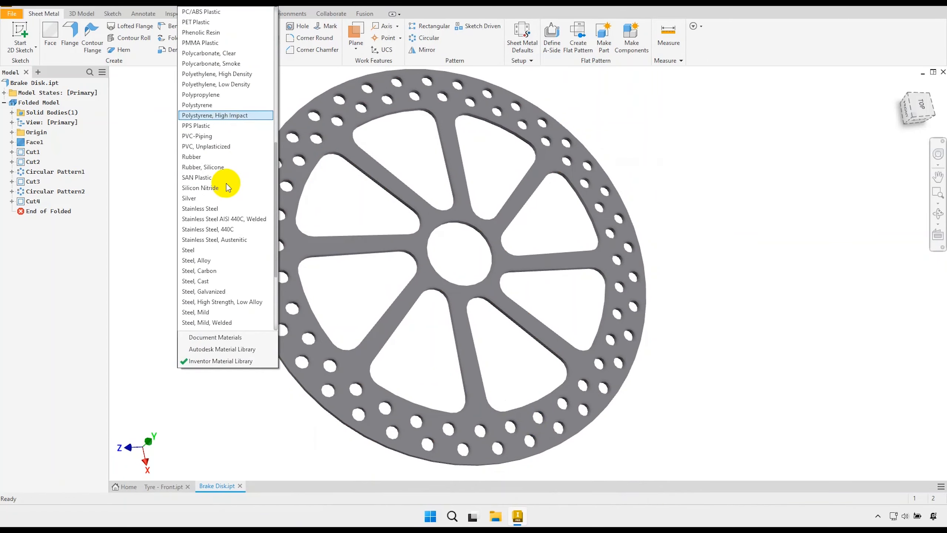
left_click(212, 209)
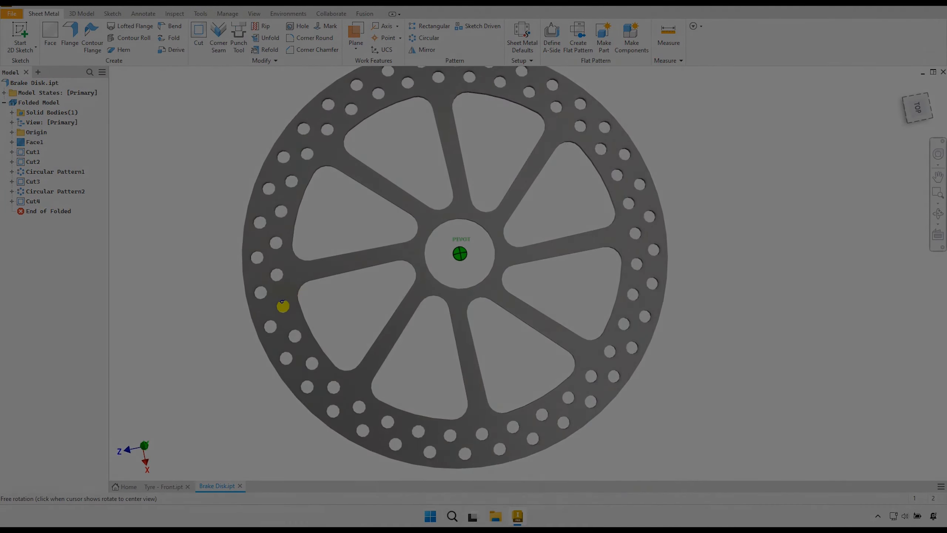